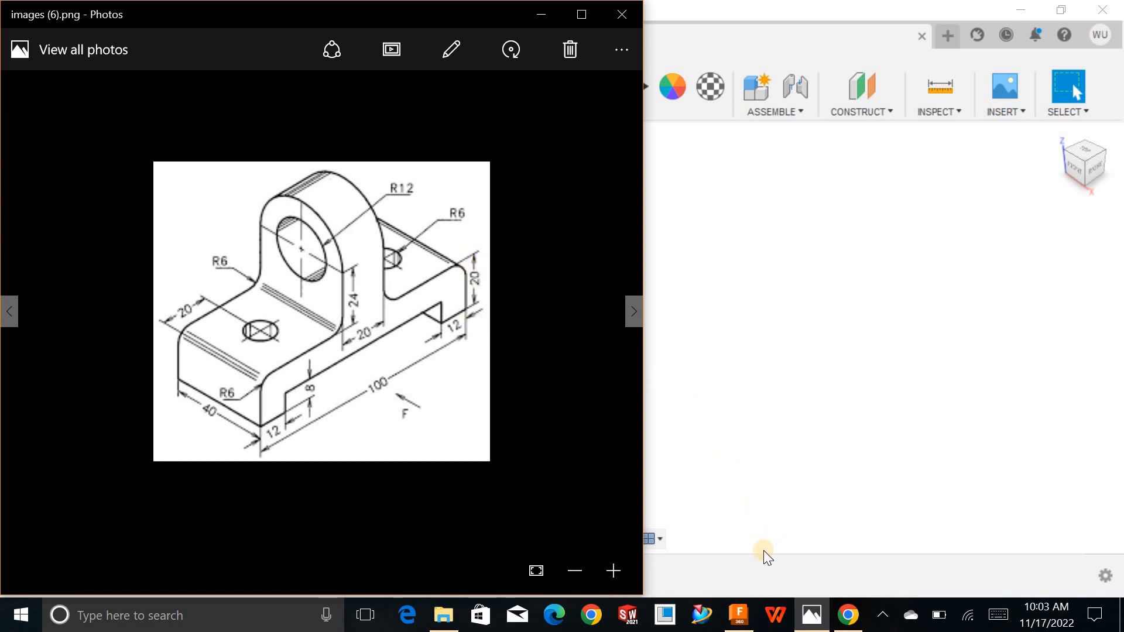
# Step: Switch to Fusion 360 and sketch a rectangle about 113 mm by 54 mm from the origin on the horizontal plane
pyautogui.click(739, 614)
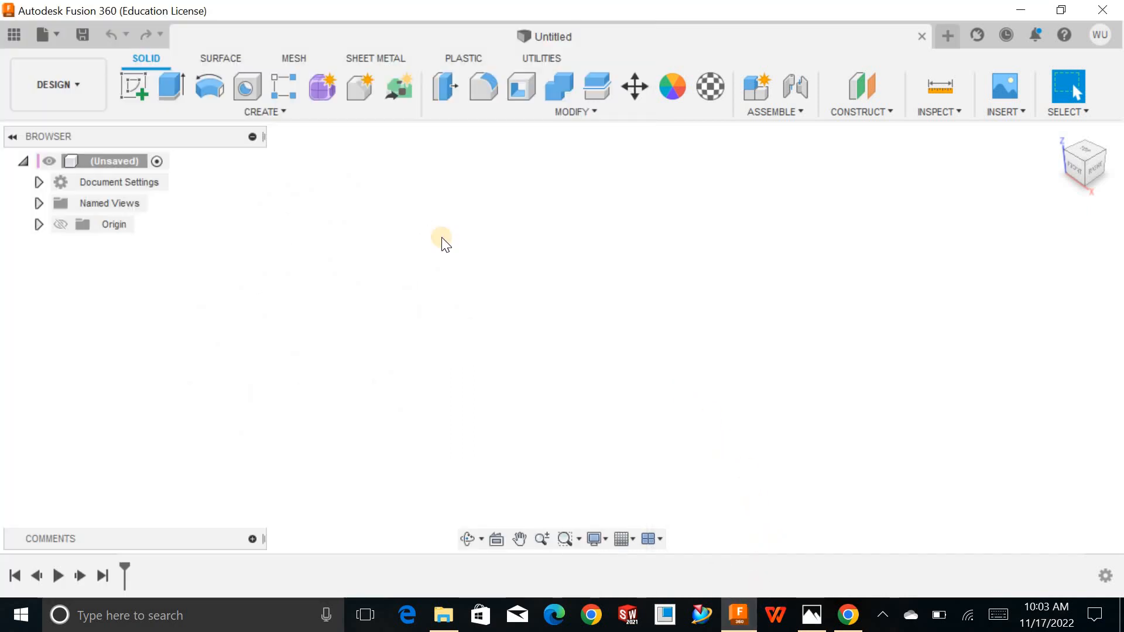
pyautogui.click(139, 93)
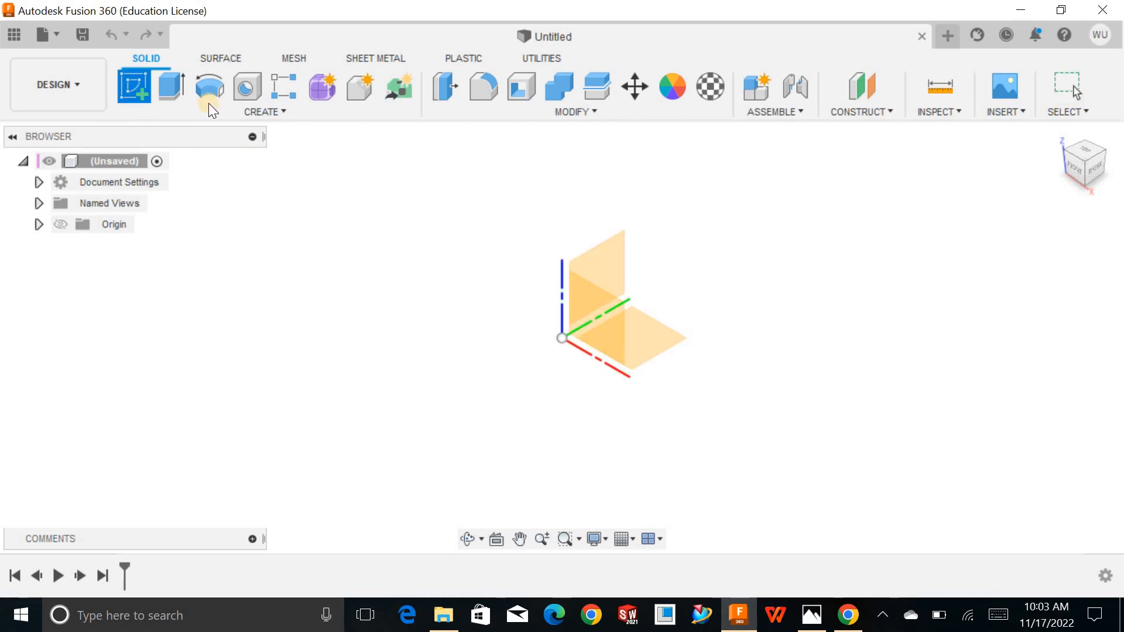
pyautogui.click(655, 332)
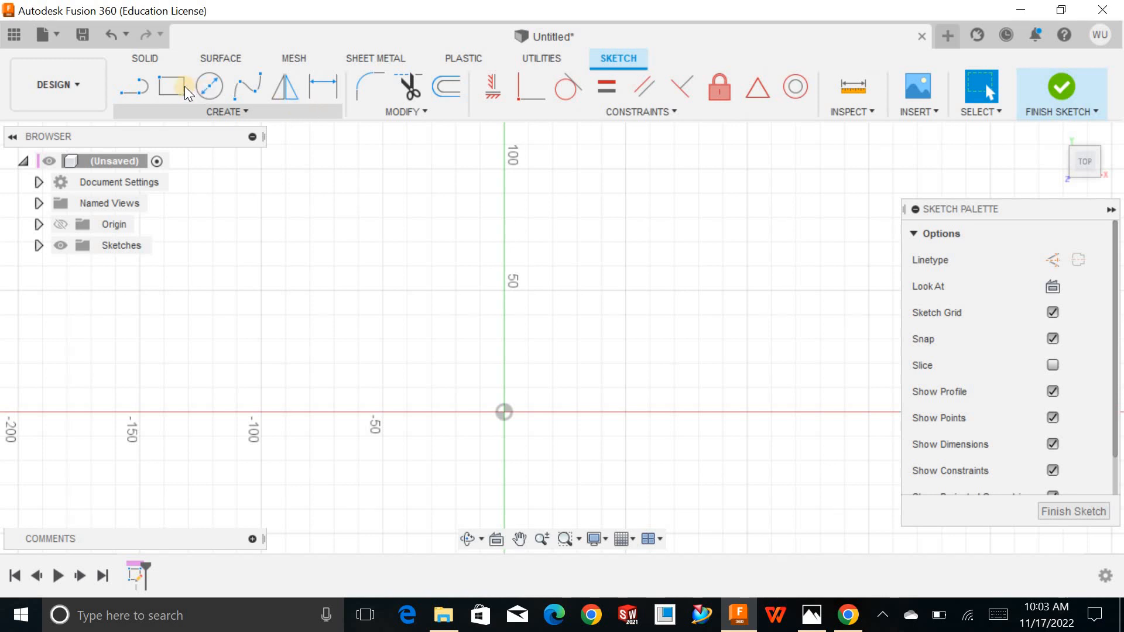
pyautogui.click(185, 87)
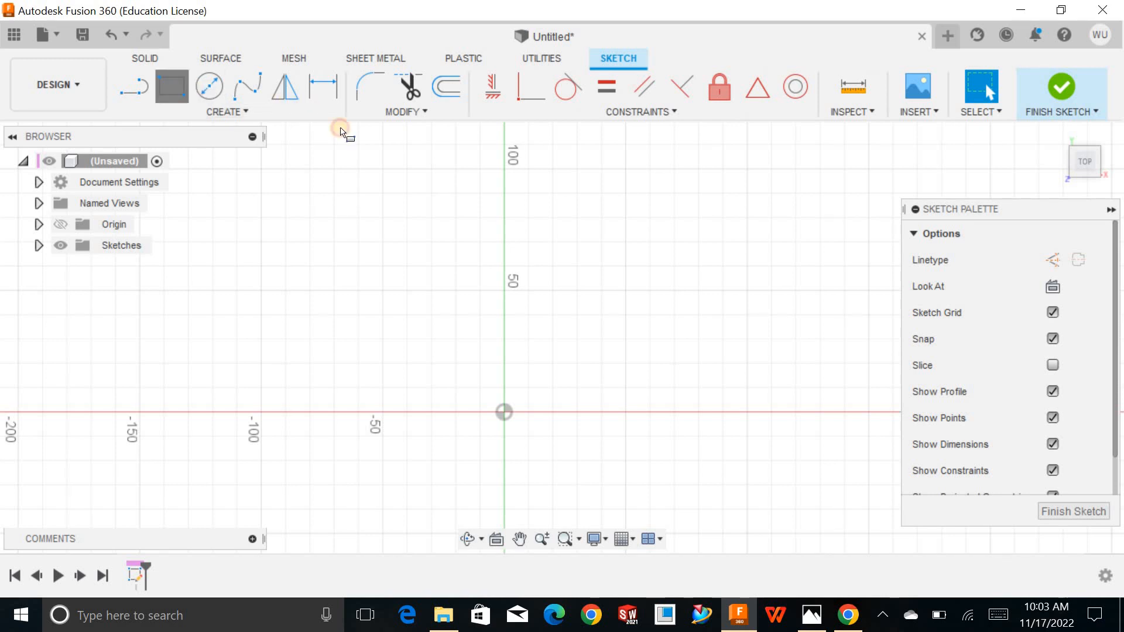
pyautogui.click(505, 411)
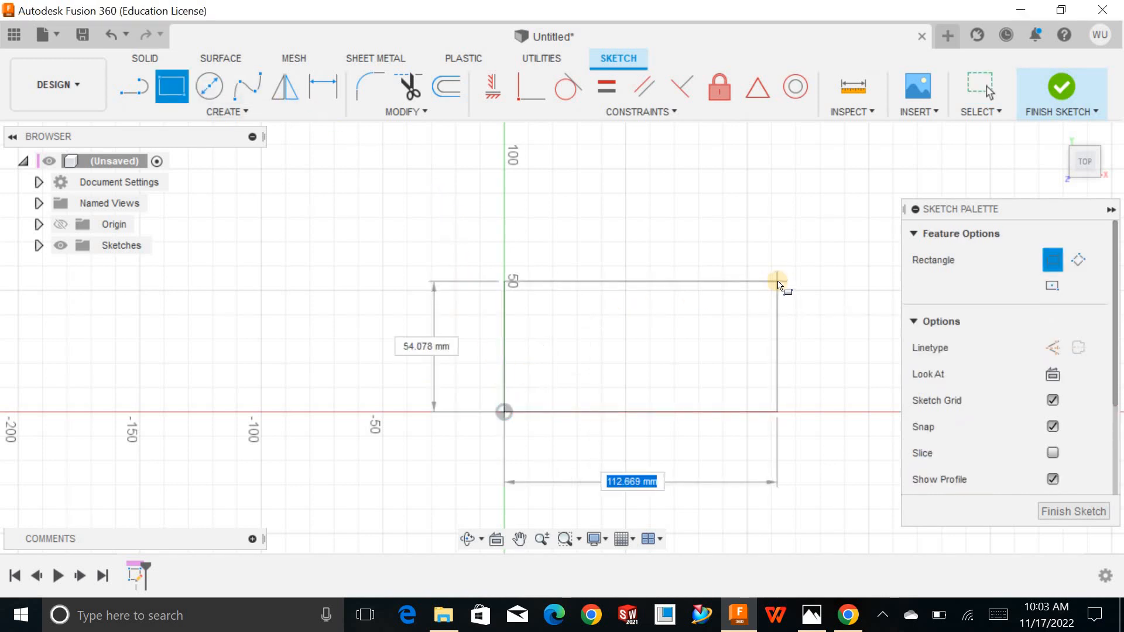
pyautogui.click(777, 282)
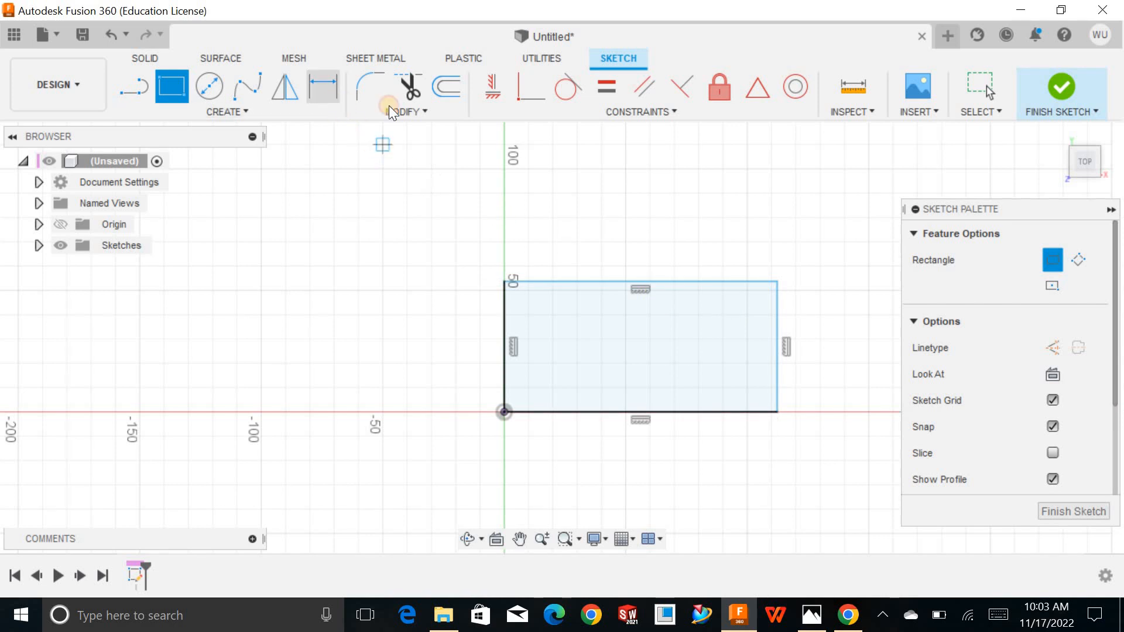
# Step: Dimension the rectangle 100 mm long and 40 mm wide, and finish the sketch
pyautogui.press('d')
pyautogui.click(645, 284)
pyautogui.click(643, 257)
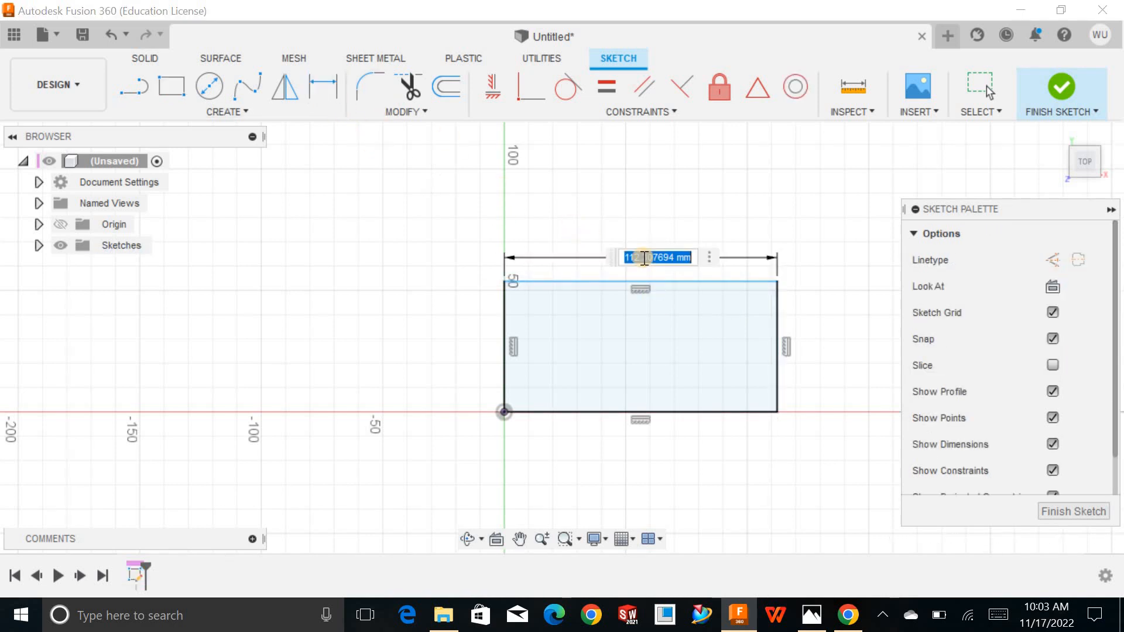
pyautogui.write('100')
pyautogui.press('Return')
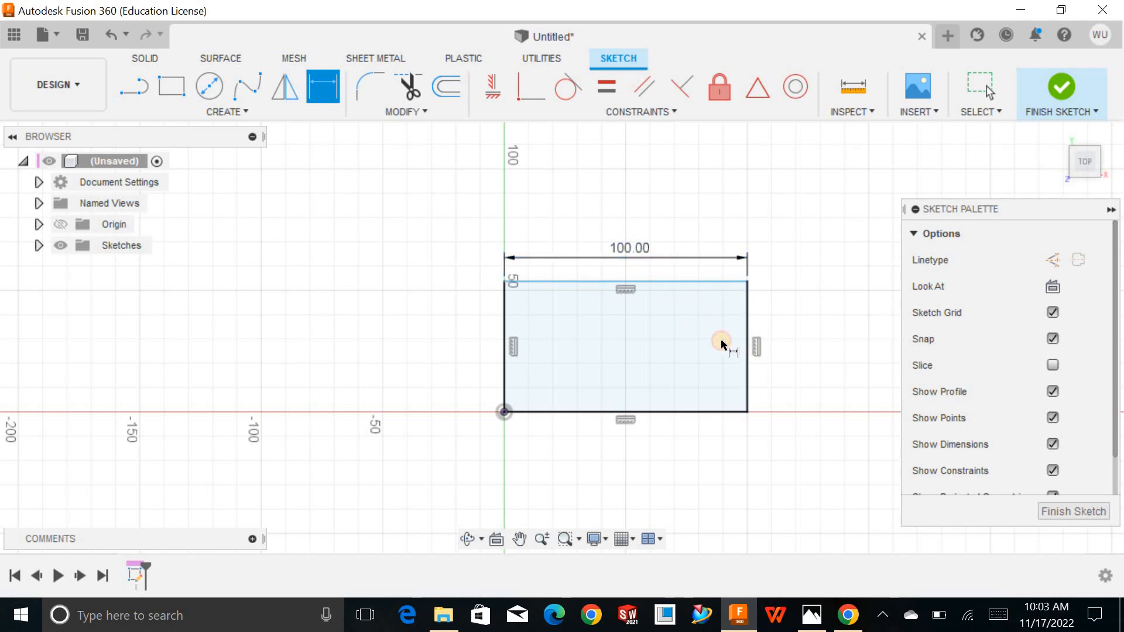
pyautogui.click(744, 344)
pyautogui.click(738, 344)
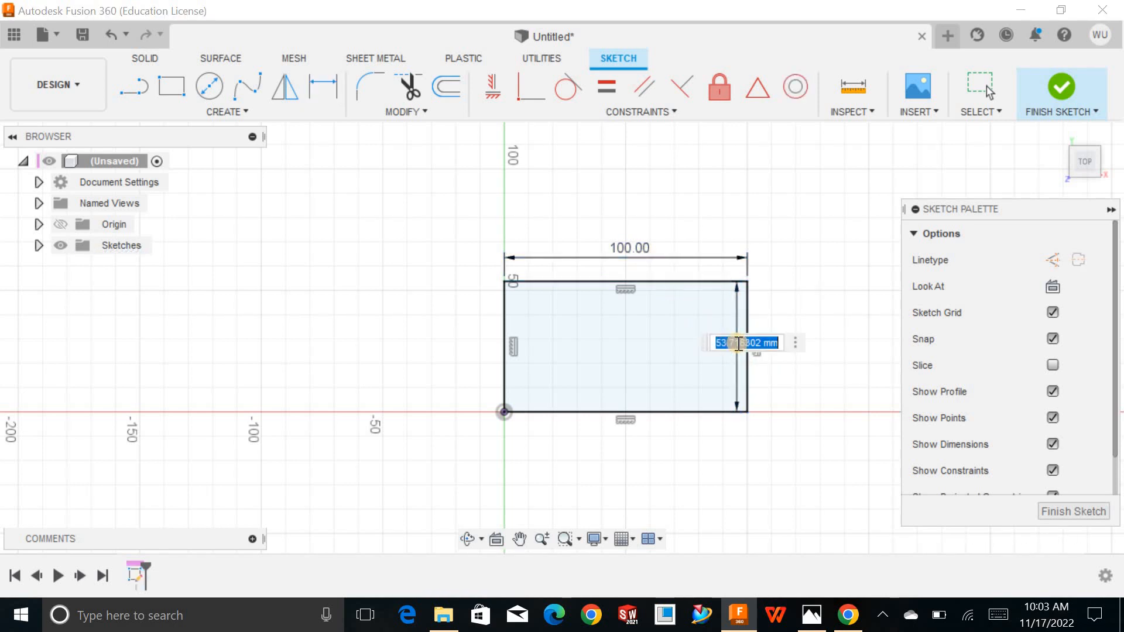
pyautogui.write('40')
pyautogui.press('Return')
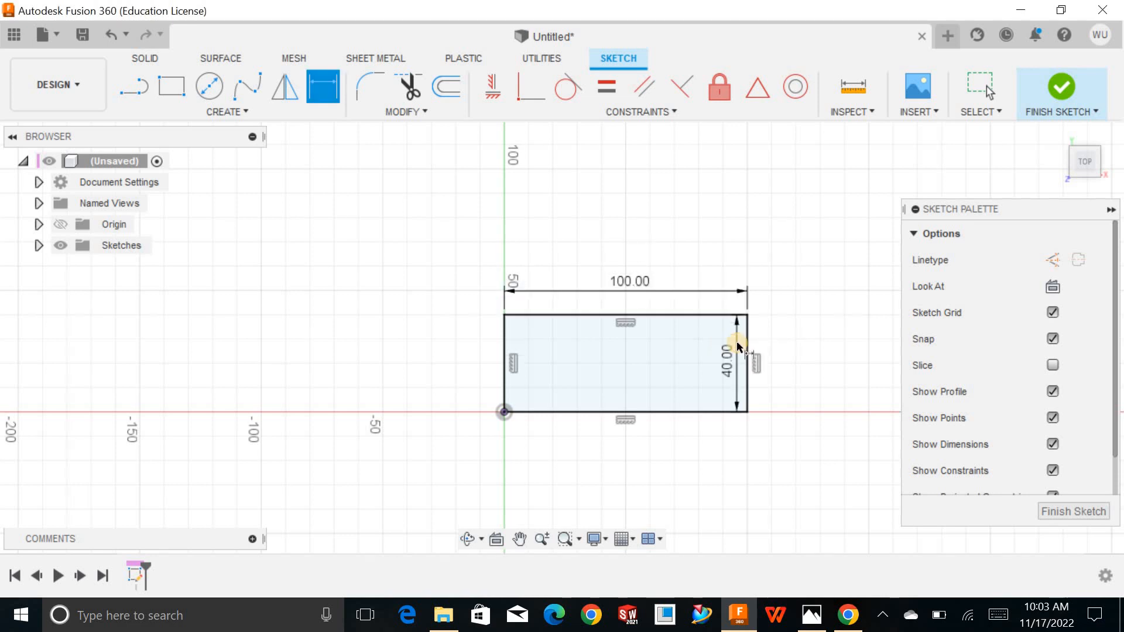
pyautogui.click(1073, 511)
# Step: Extrude the rectangular profile 20 mm upward into a solid block
pyautogui.click(707, 382)
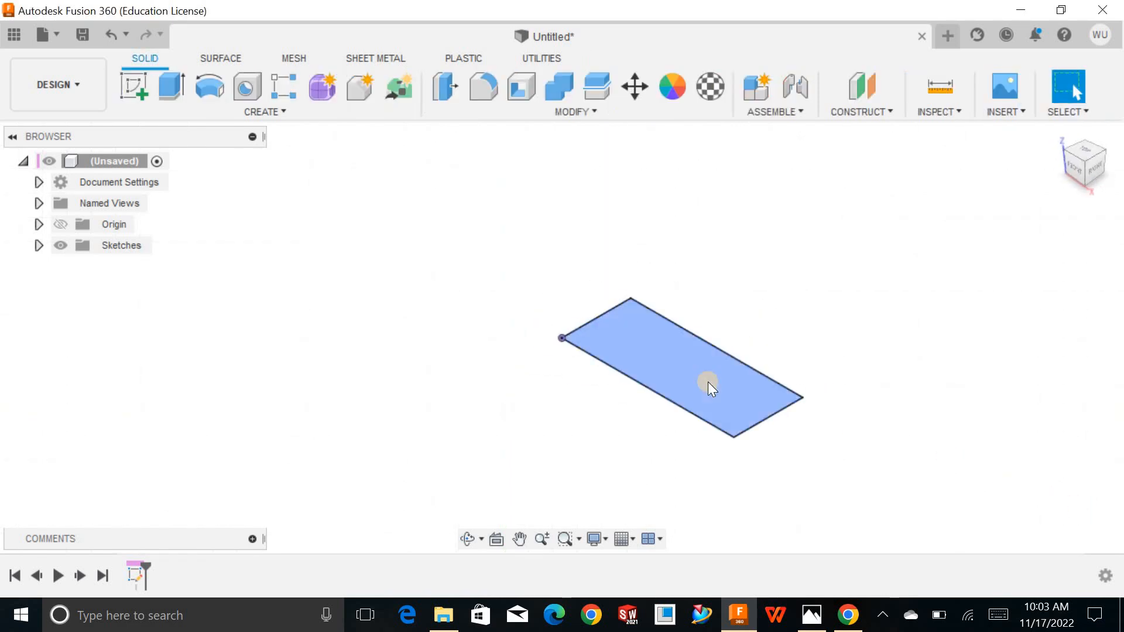
pyautogui.click(708, 381)
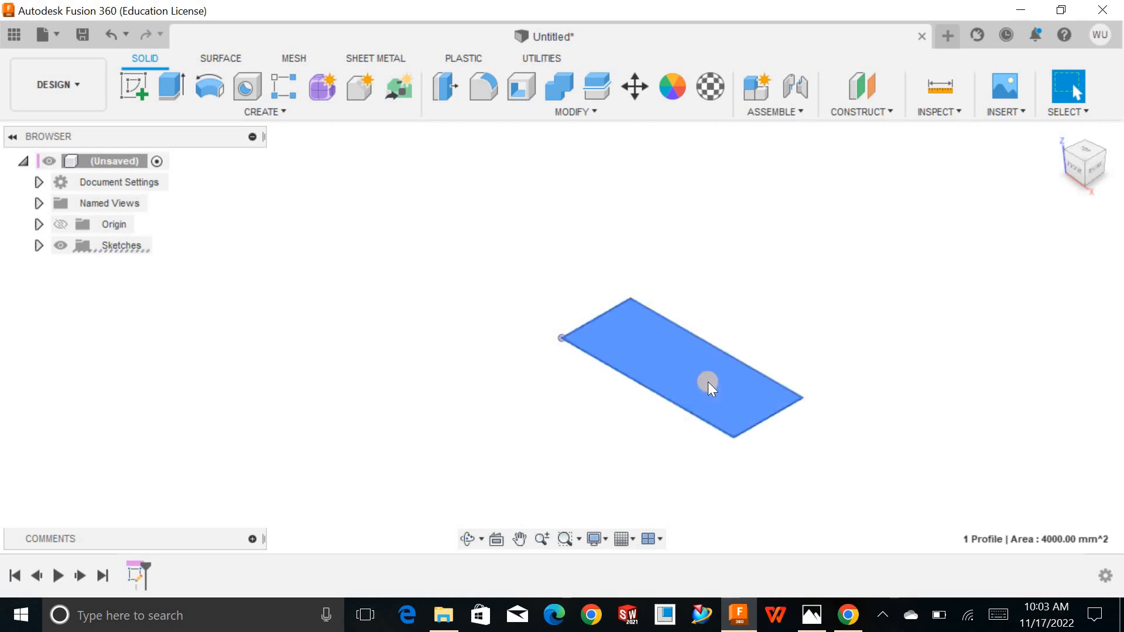
pyautogui.rightClick(708, 382)
pyautogui.click(752, 357)
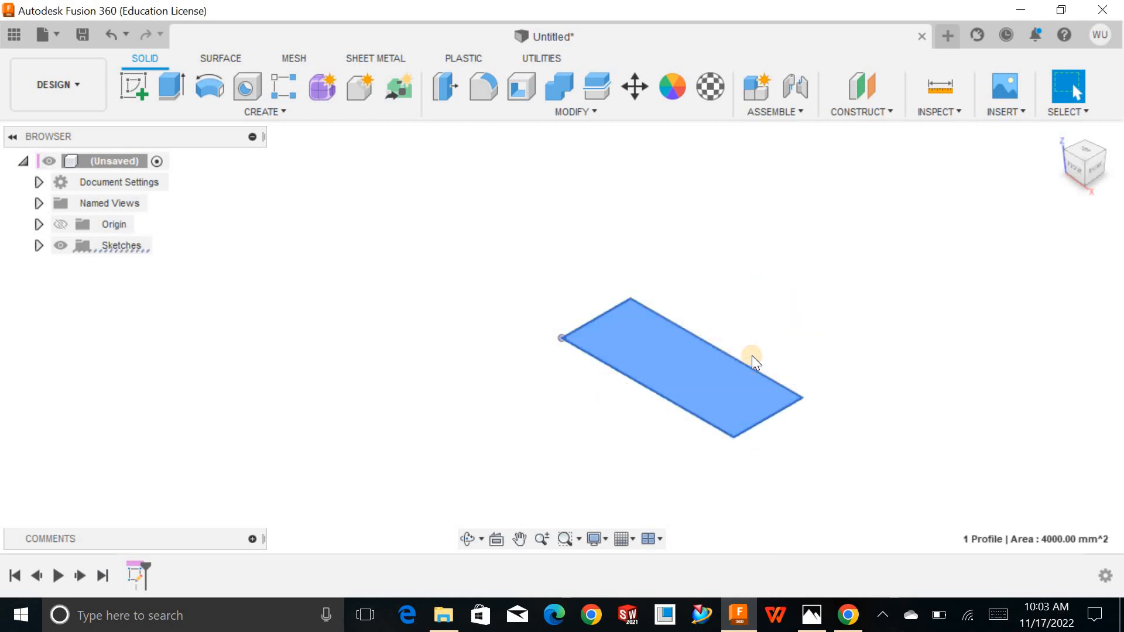
pyautogui.write('20')
pyautogui.press('Return')
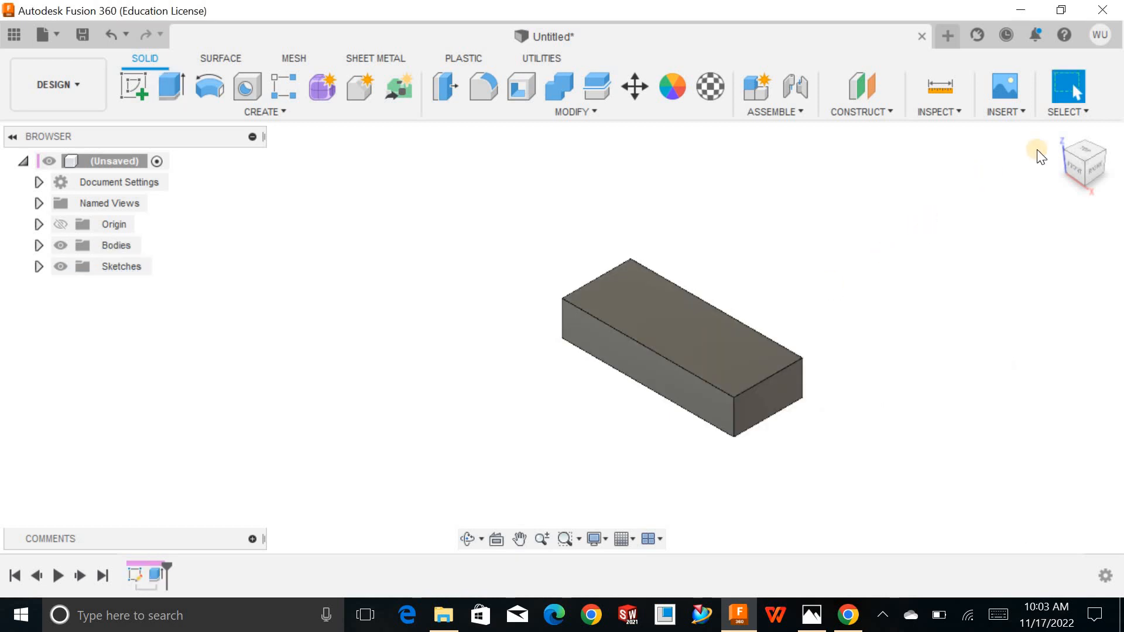
# Step: Check the reference drawing and sketch a rectangle about 5 mm high on the block's long front face, starting on its bottom edge
pyautogui.click(1061, 133)
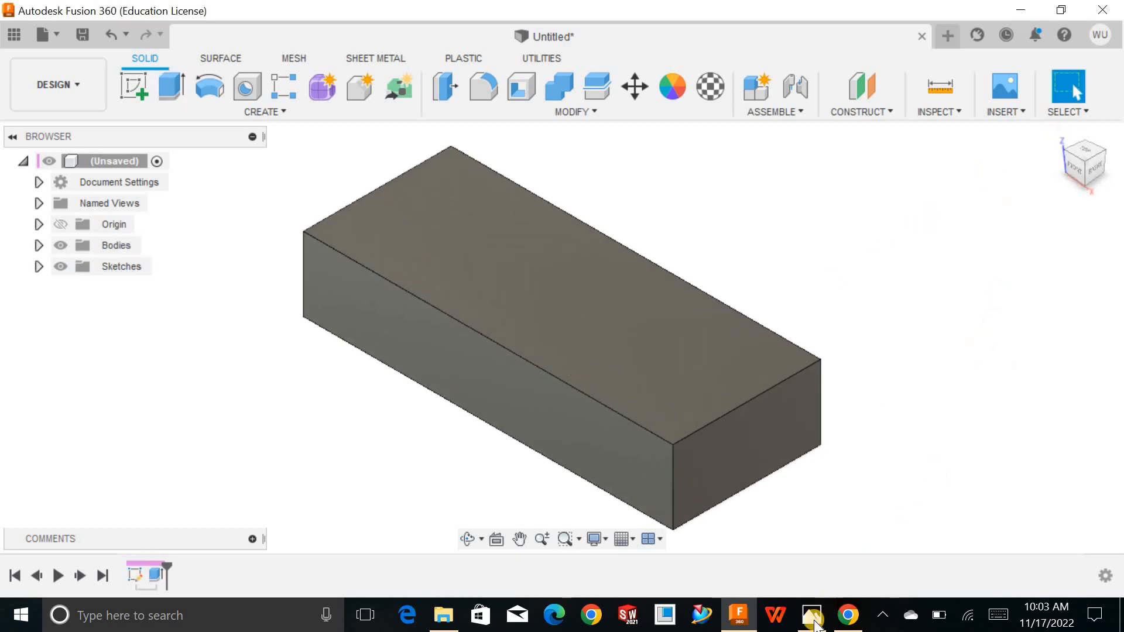
pyautogui.click(812, 615)
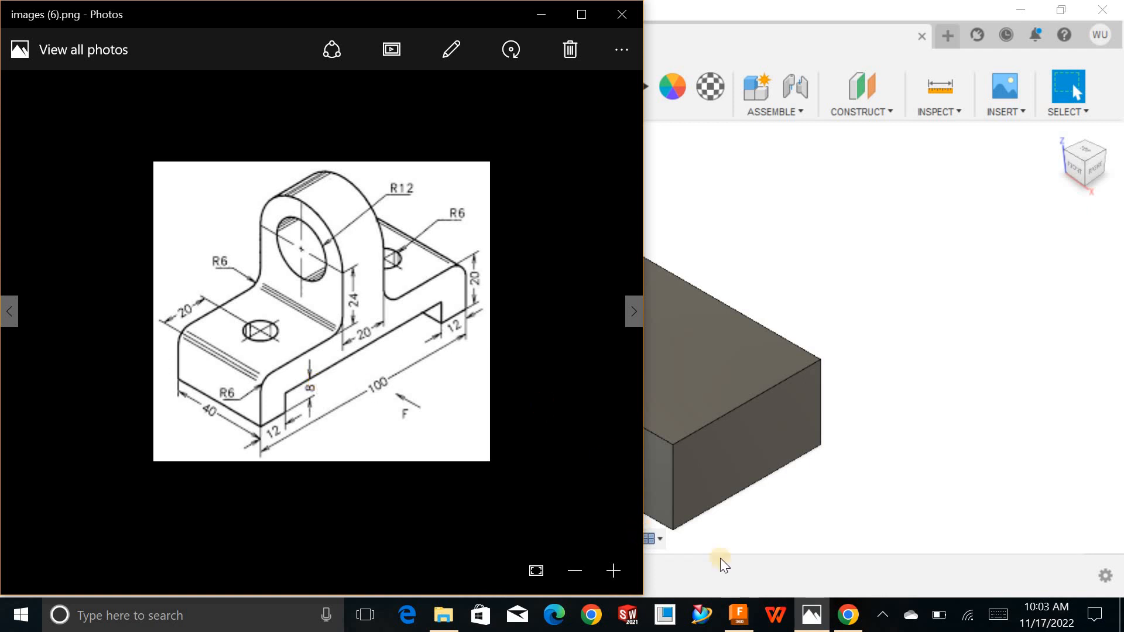
pyautogui.click(739, 615)
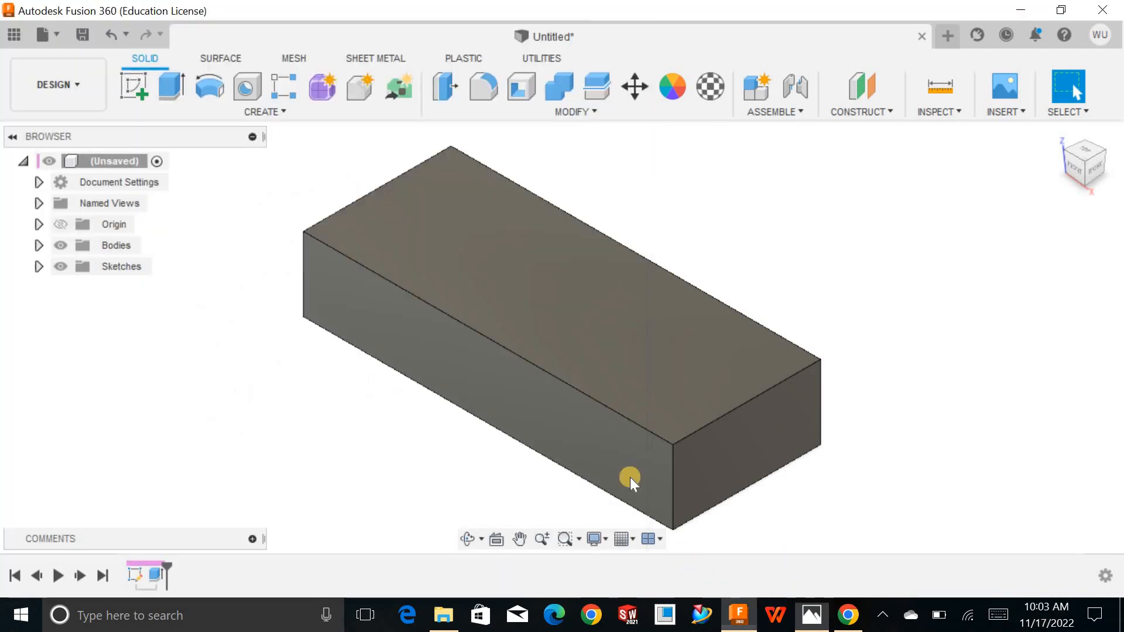
pyautogui.click(585, 414)
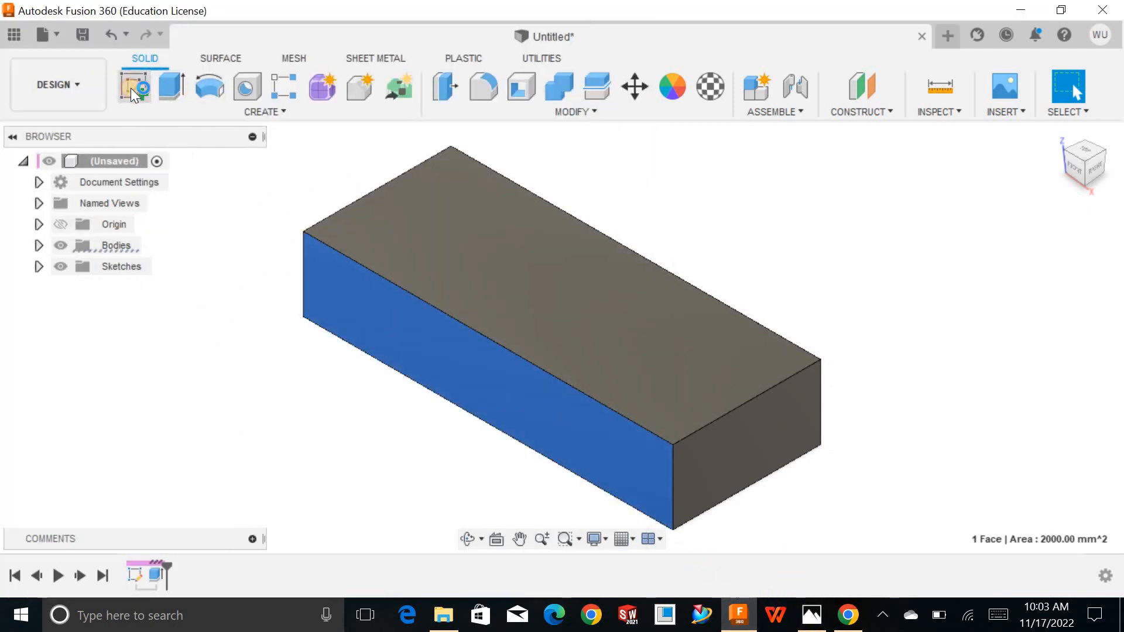
pyautogui.click(131, 88)
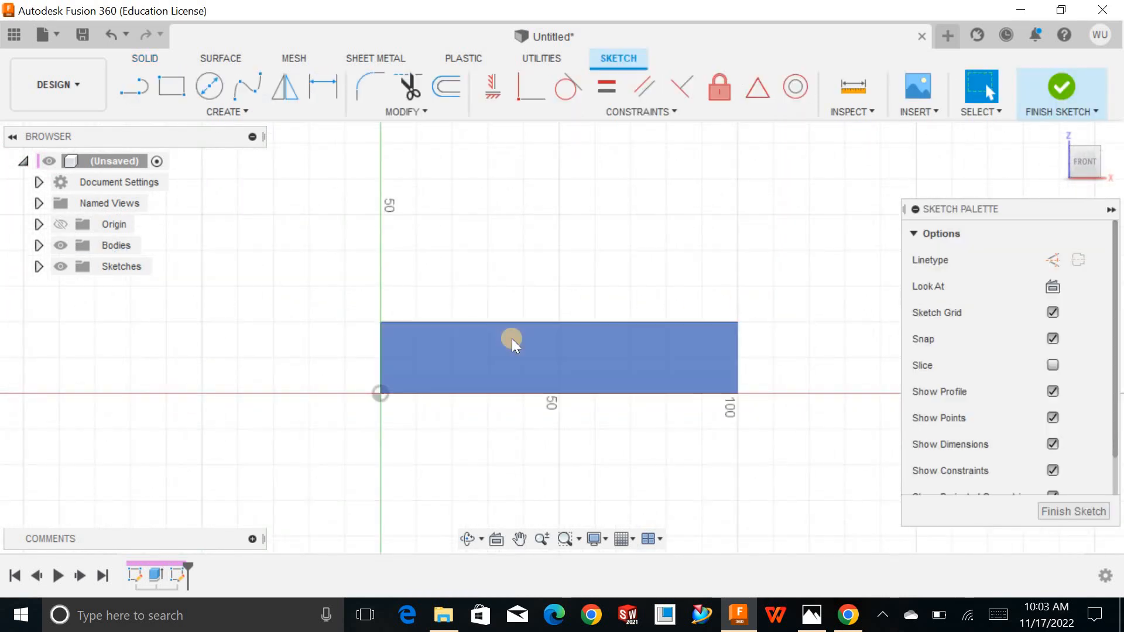
pyautogui.click(178, 86)
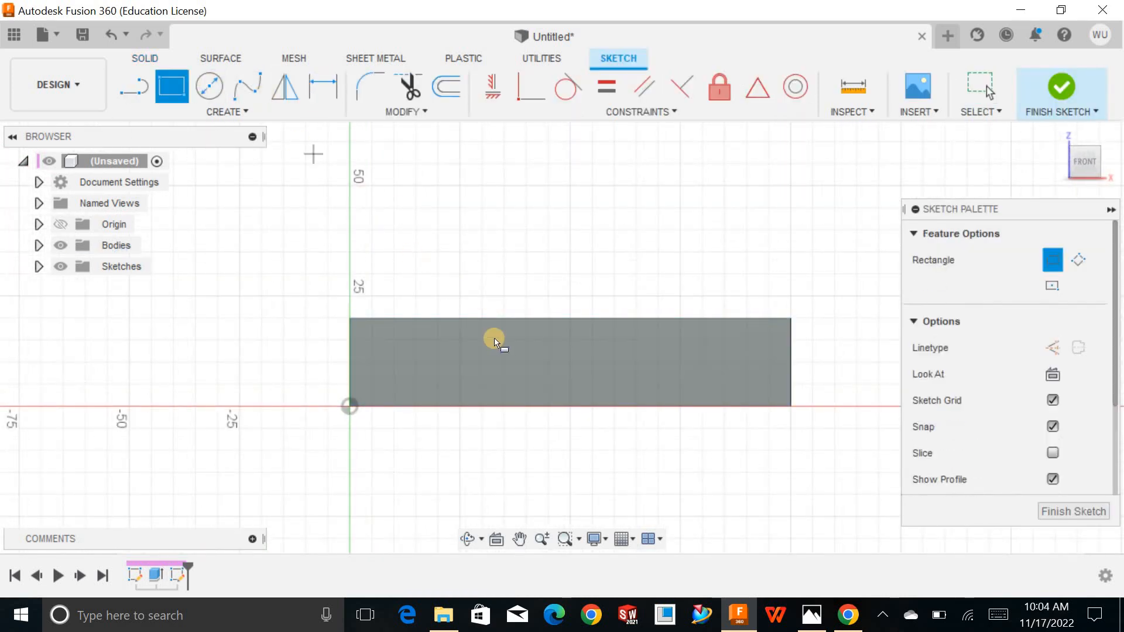
pyautogui.click(423, 406)
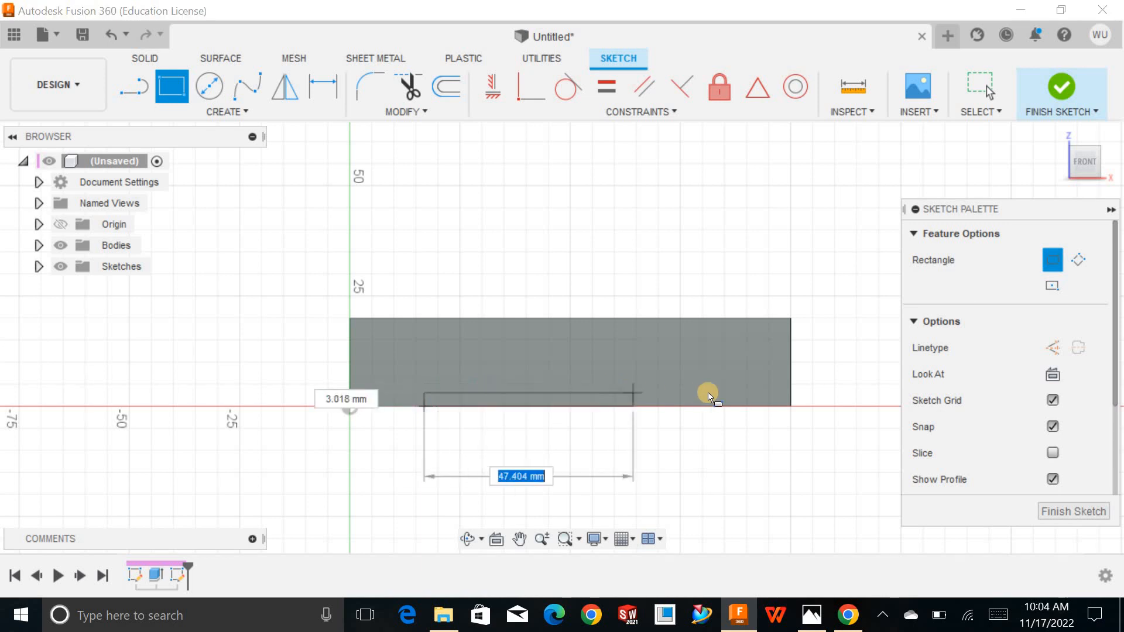
pyautogui.click(723, 384)
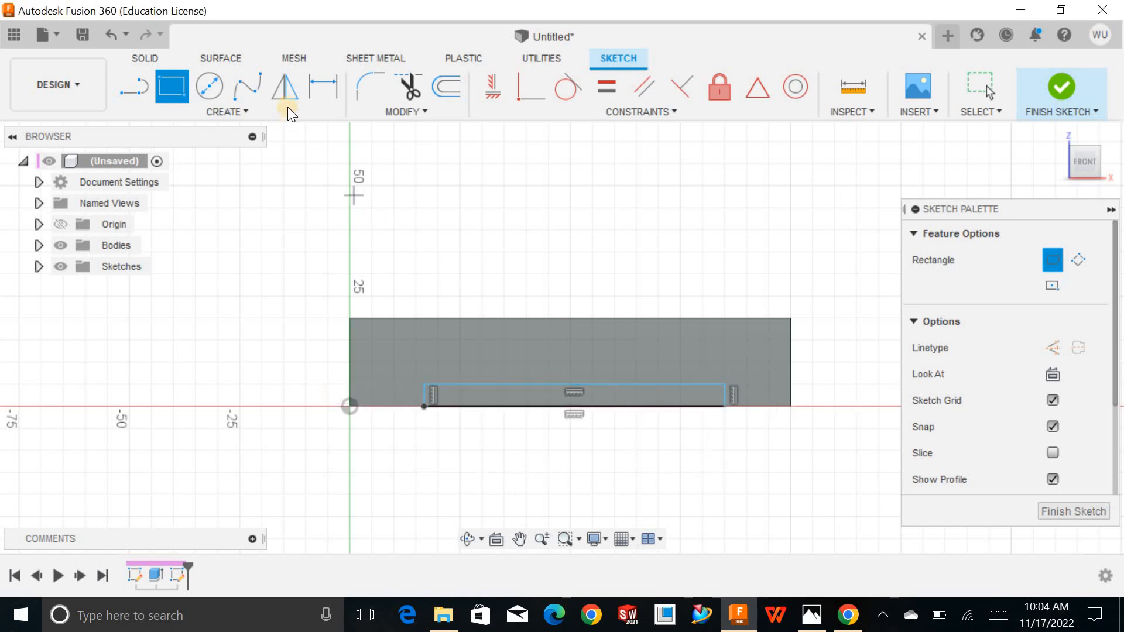
# Step: Consult the reference drawing and dimension the new rectangle's left side 12 mm from the block's left edge
pyautogui.click(322, 84)
pyautogui.click(813, 614)
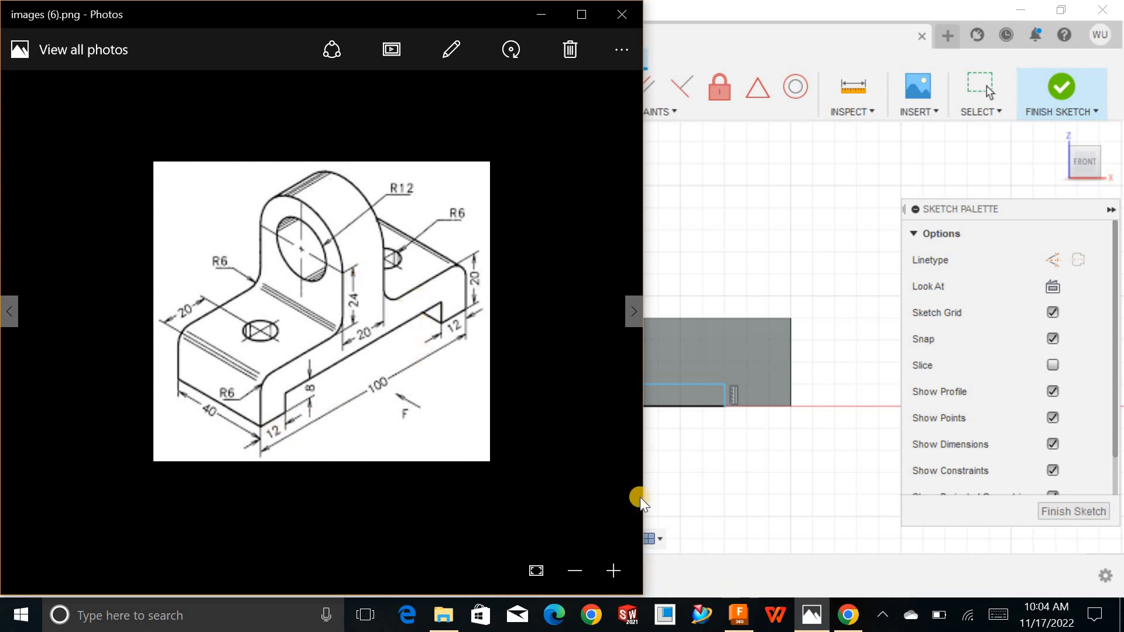
pyautogui.click(739, 615)
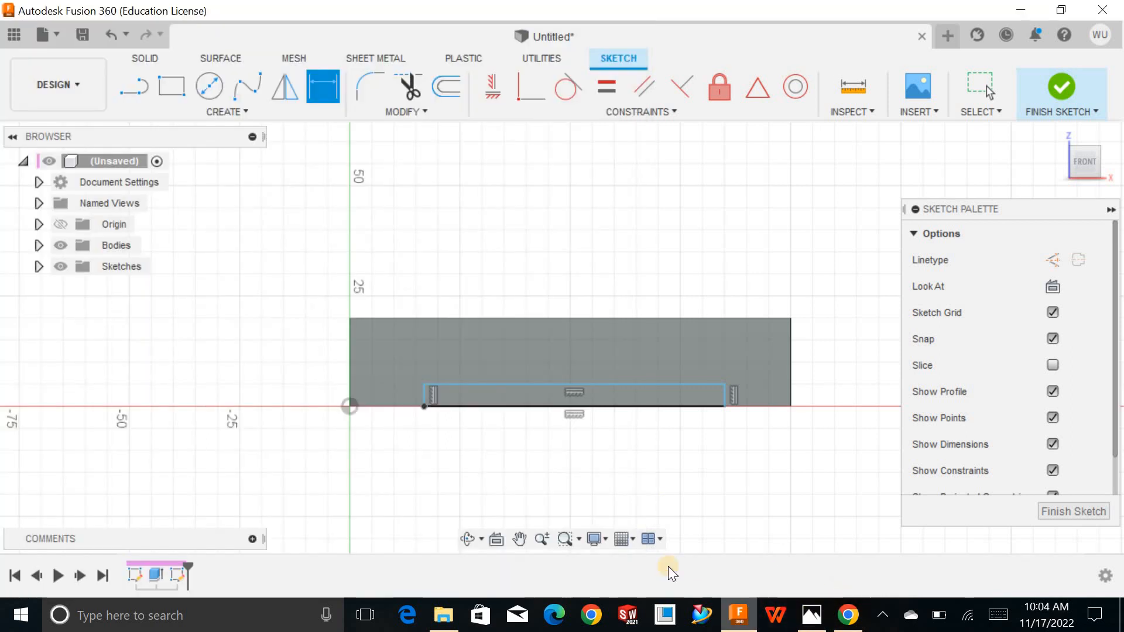
pyautogui.click(423, 395)
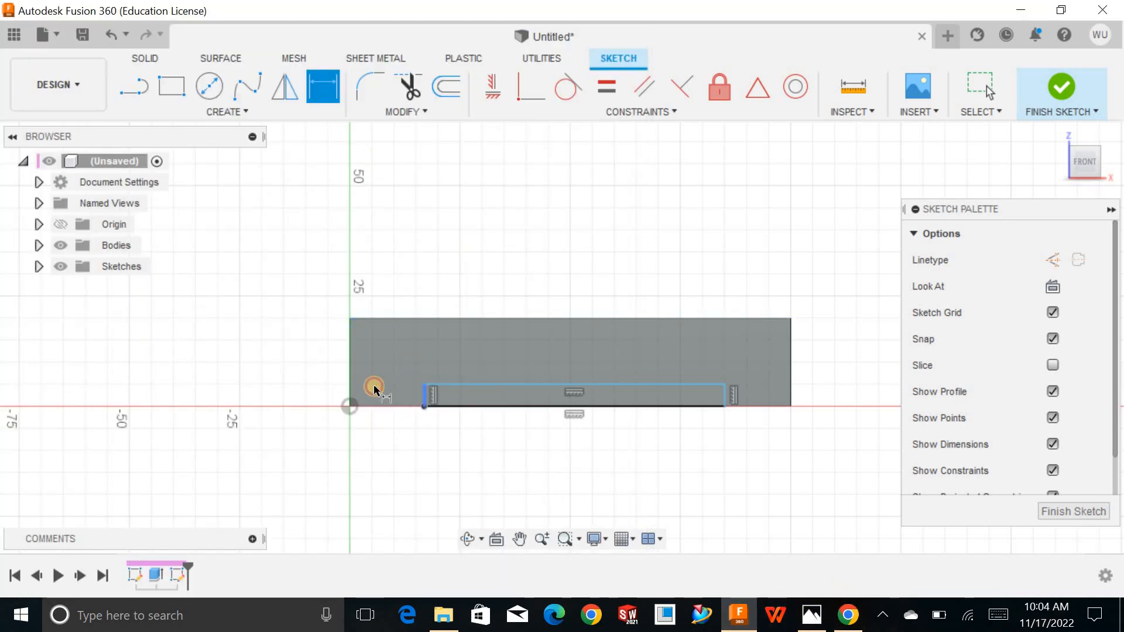
pyautogui.click(351, 390)
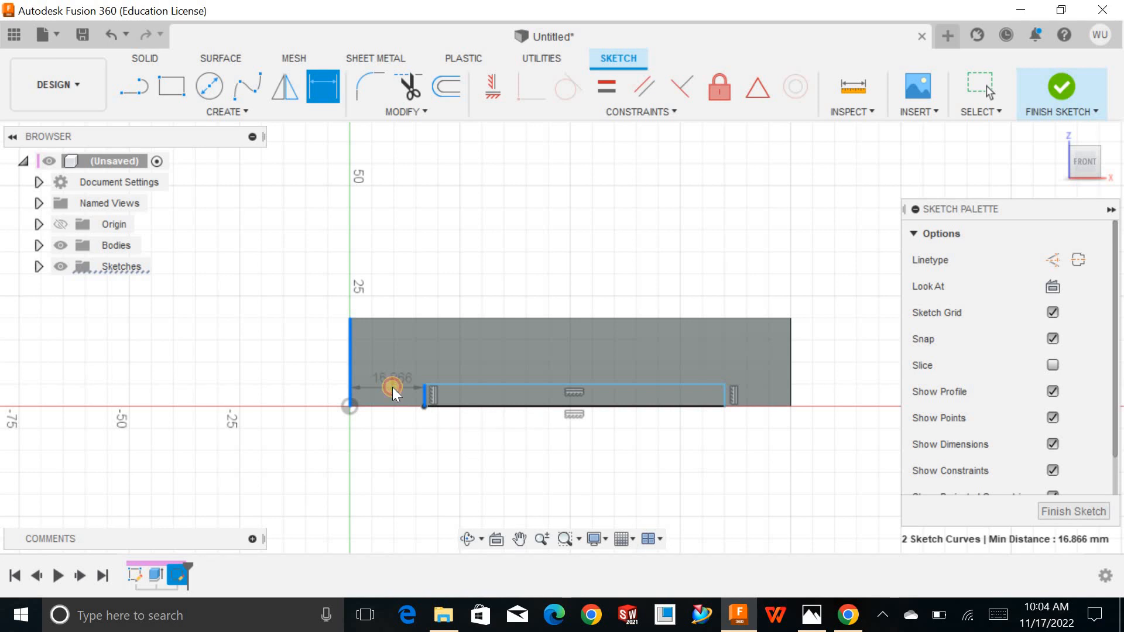
pyautogui.click(392, 387)
pyautogui.write('12')
pyautogui.press('Return')
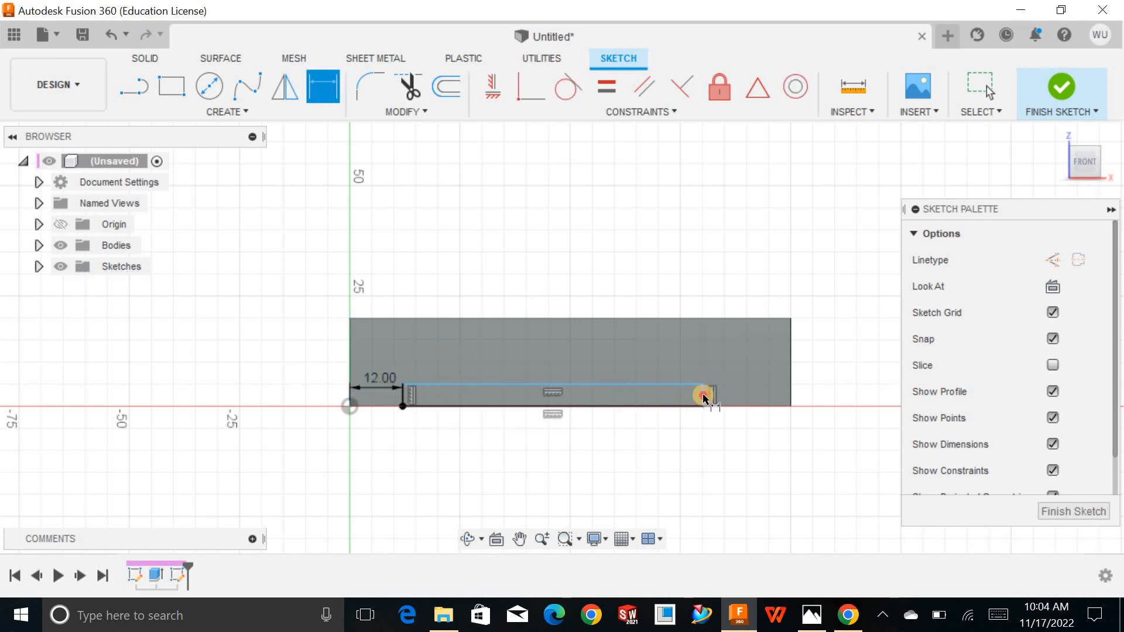
# Step: Dimension the rectangle's right side 12 mm from the block's right edge
pyautogui.click(702, 397)
pyautogui.click(793, 396)
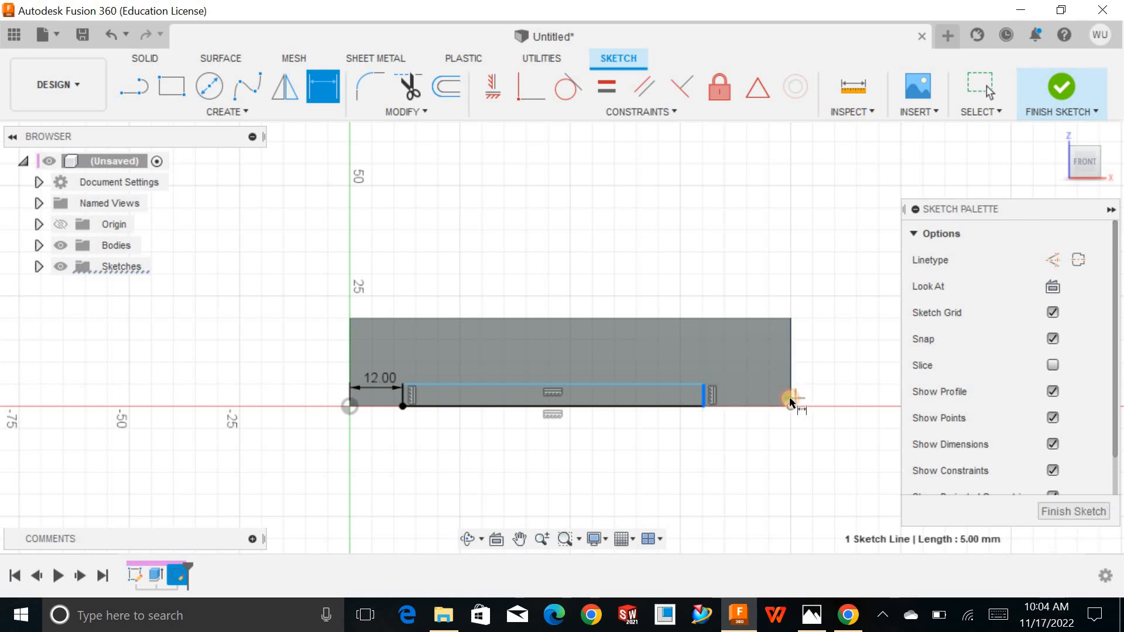
pyautogui.press('Escape')
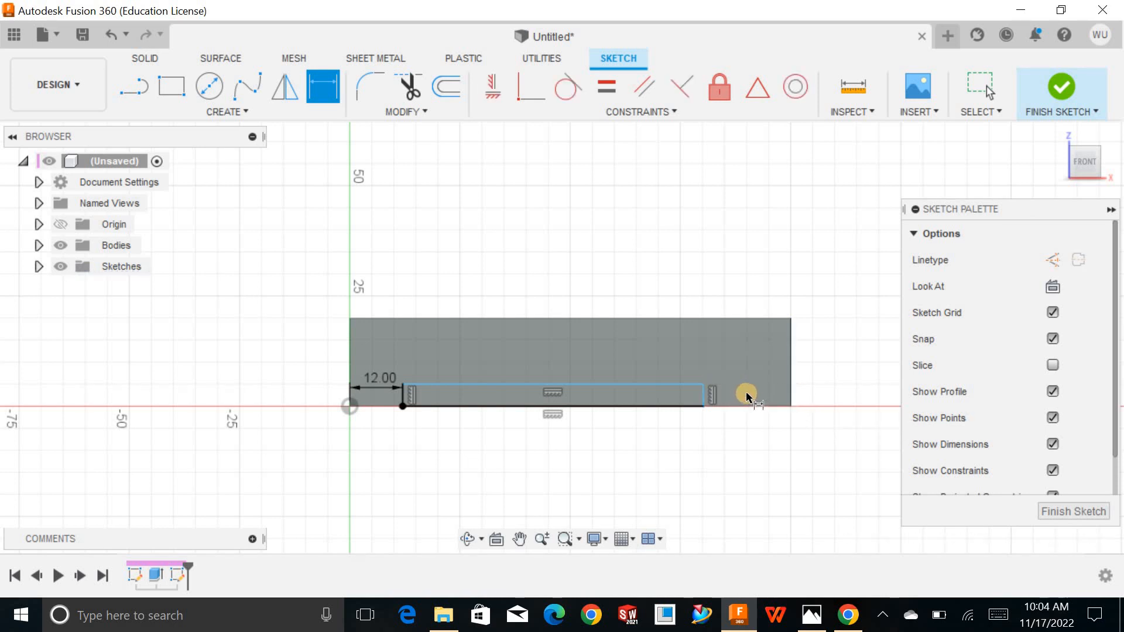
pyautogui.click(704, 398)
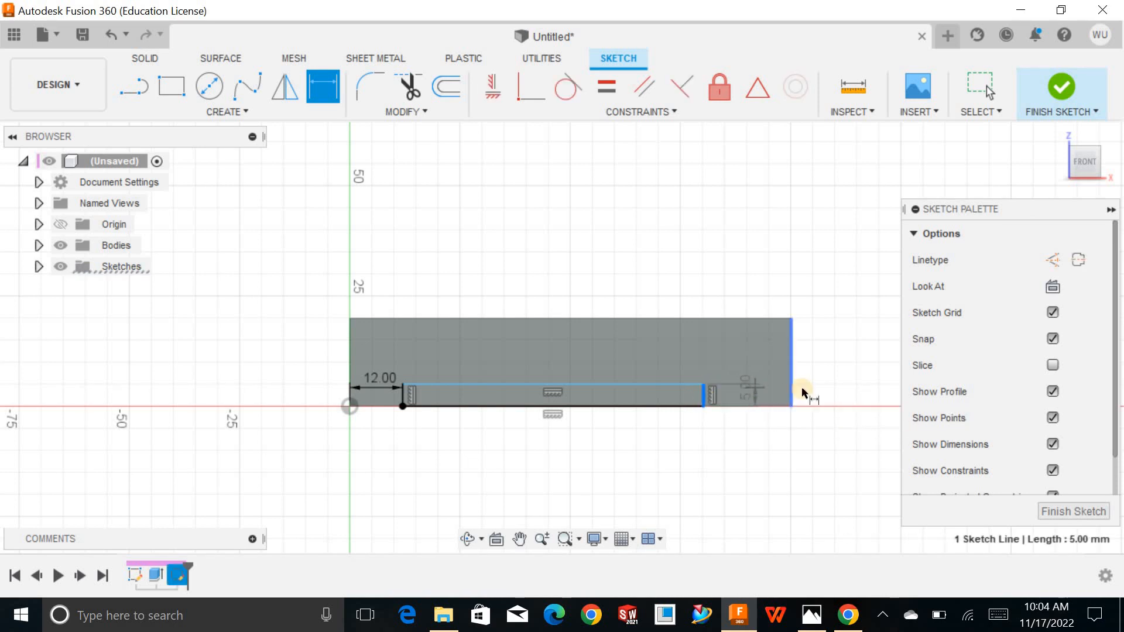
pyautogui.click(792, 393)
pyautogui.click(754, 393)
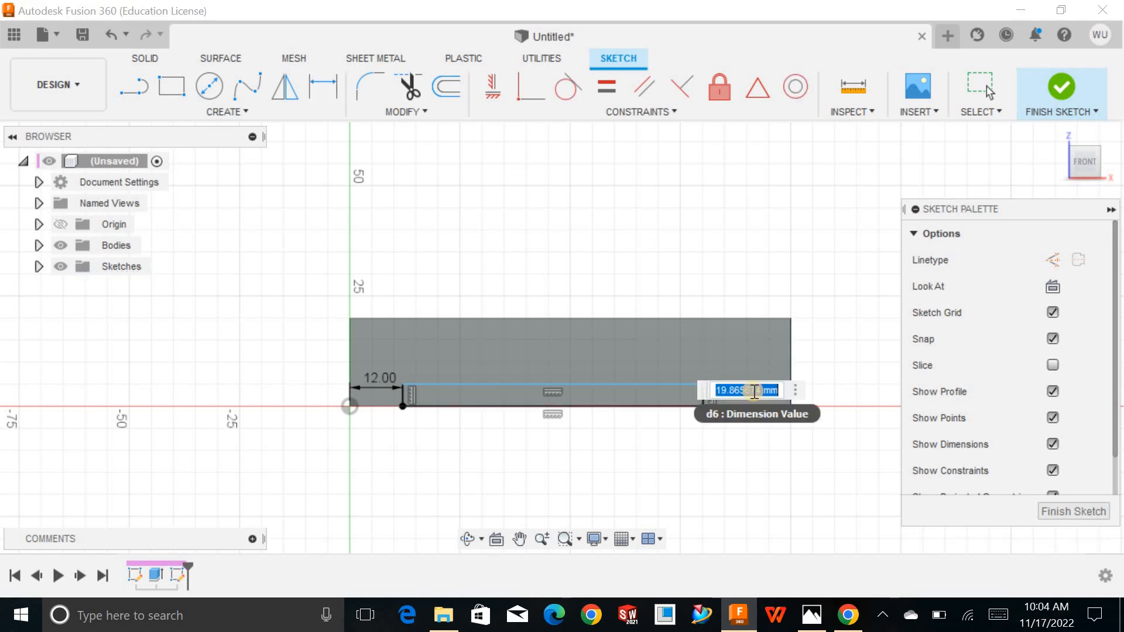
pyautogui.write('12')
pyautogui.press('Return')
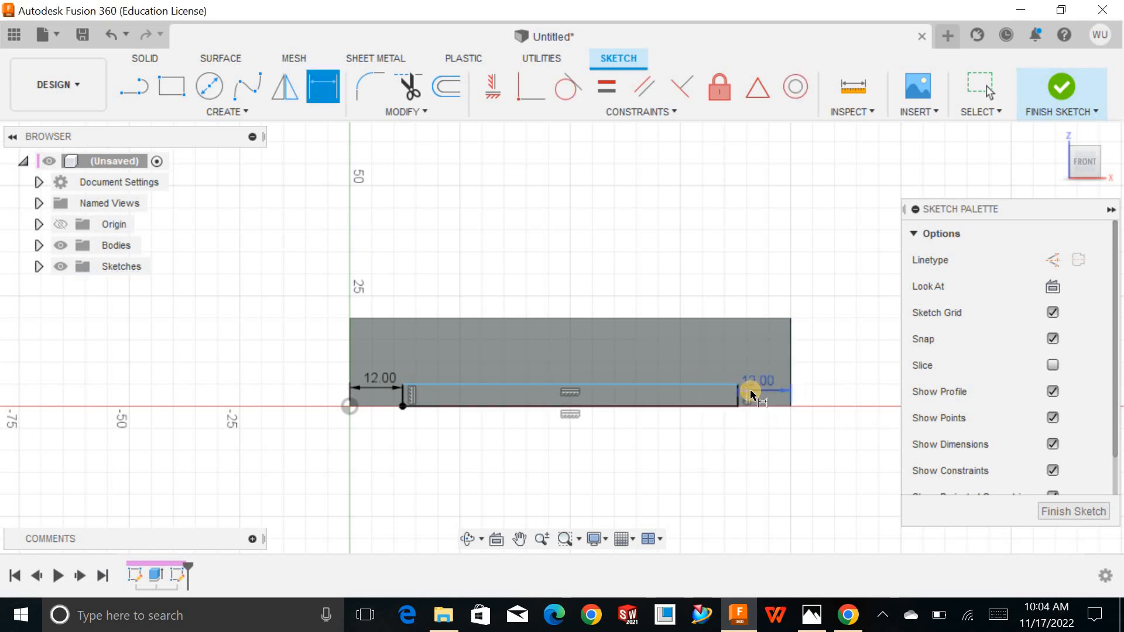
# Step: Set the rectangle's height to 8 mm and finish the front-face sketch
pyautogui.scroll(5, 410, 395)
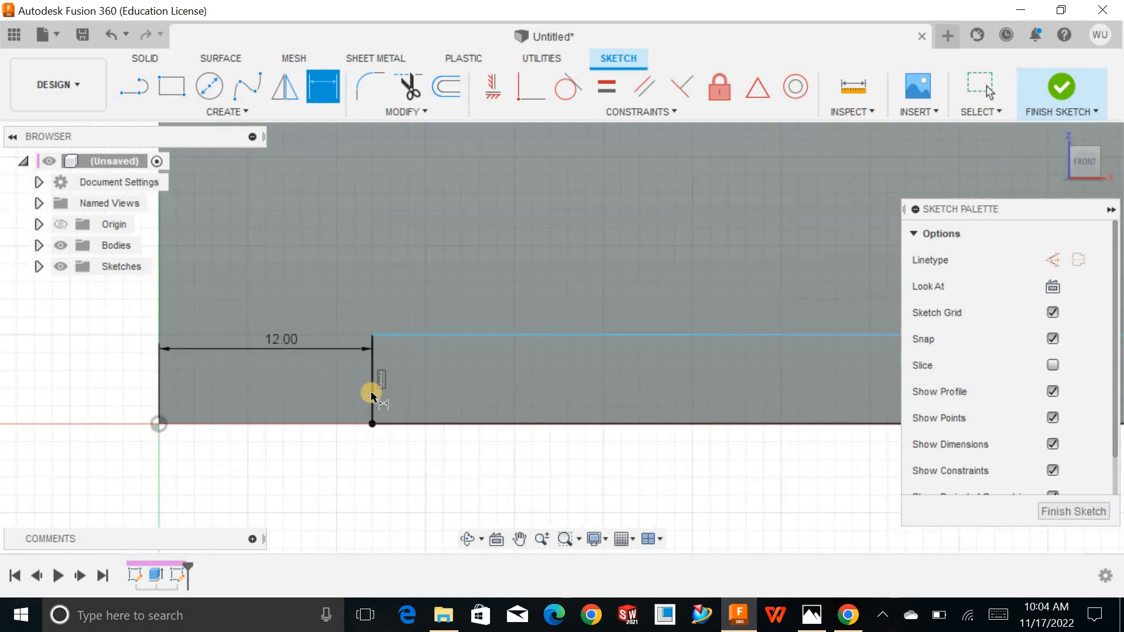
pyautogui.click(372, 394)
pyautogui.click(432, 383)
pyautogui.write('8')
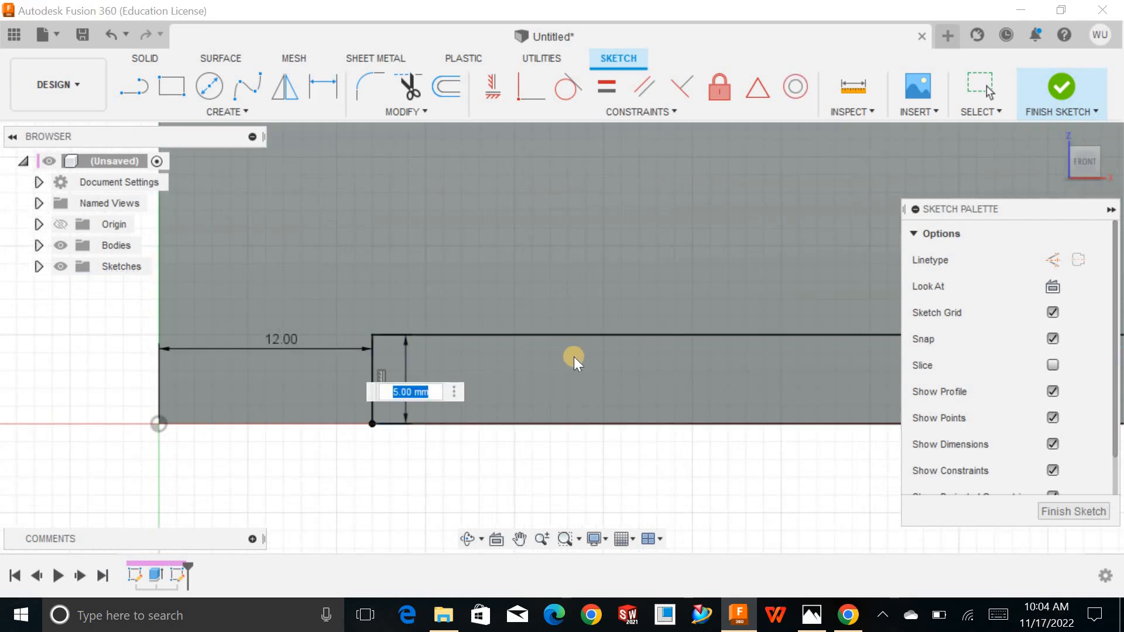
pyautogui.press('Return')
pyautogui.click(1072, 512)
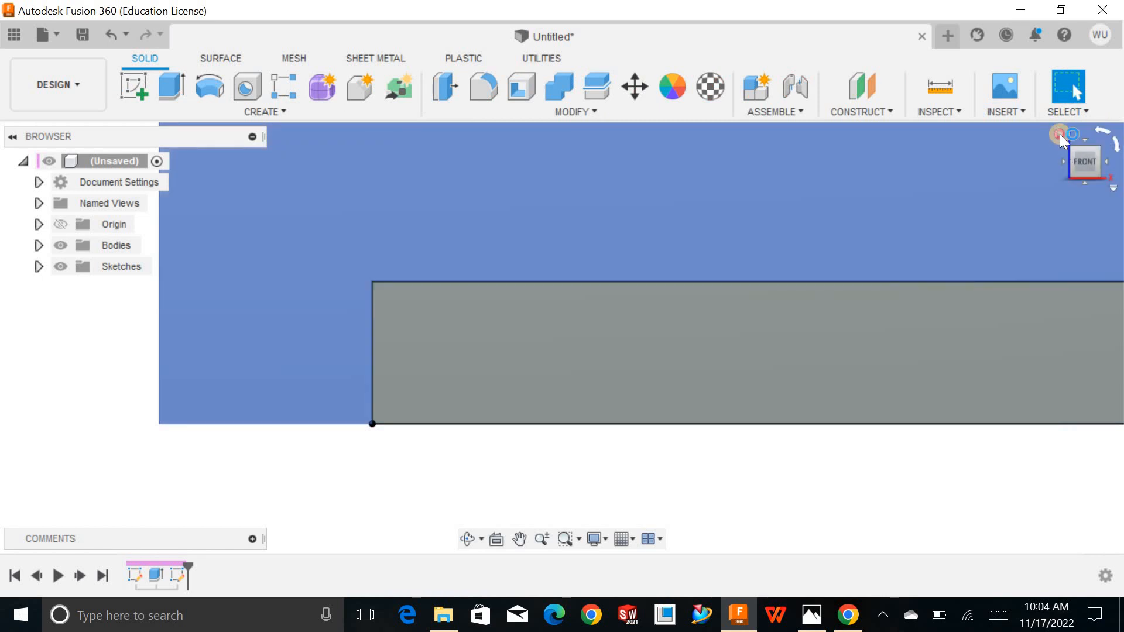
# Step: Extrude the front-face rectangle as a cut at -55 mm, through the full depth of the block
pyautogui.click(1059, 135)
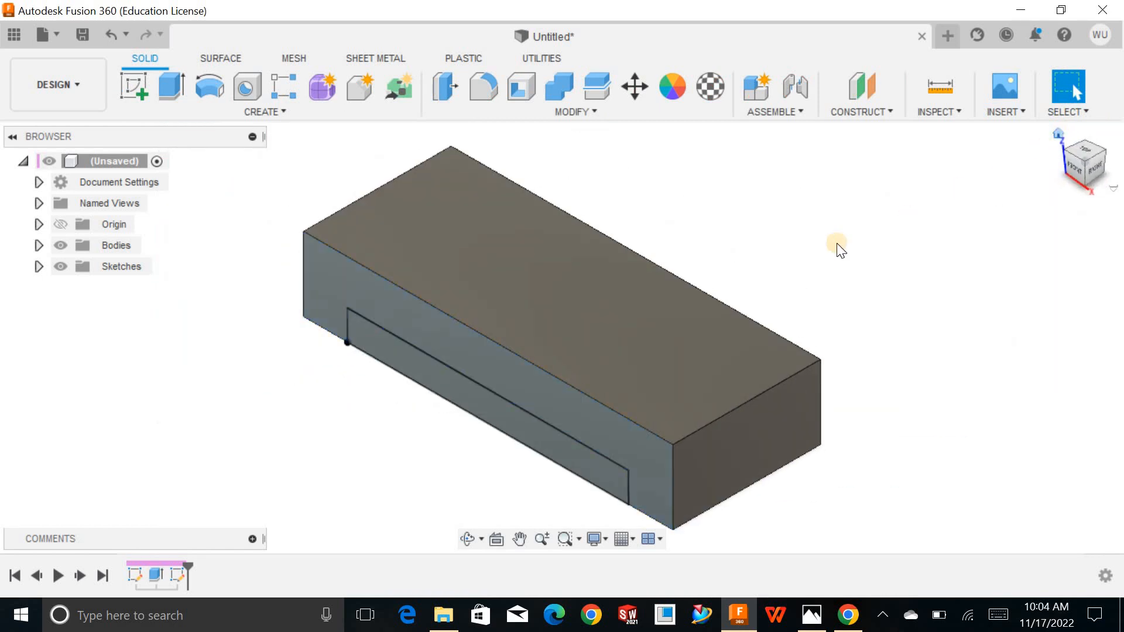
pyautogui.click(491, 398)
pyautogui.rightClick(490, 398)
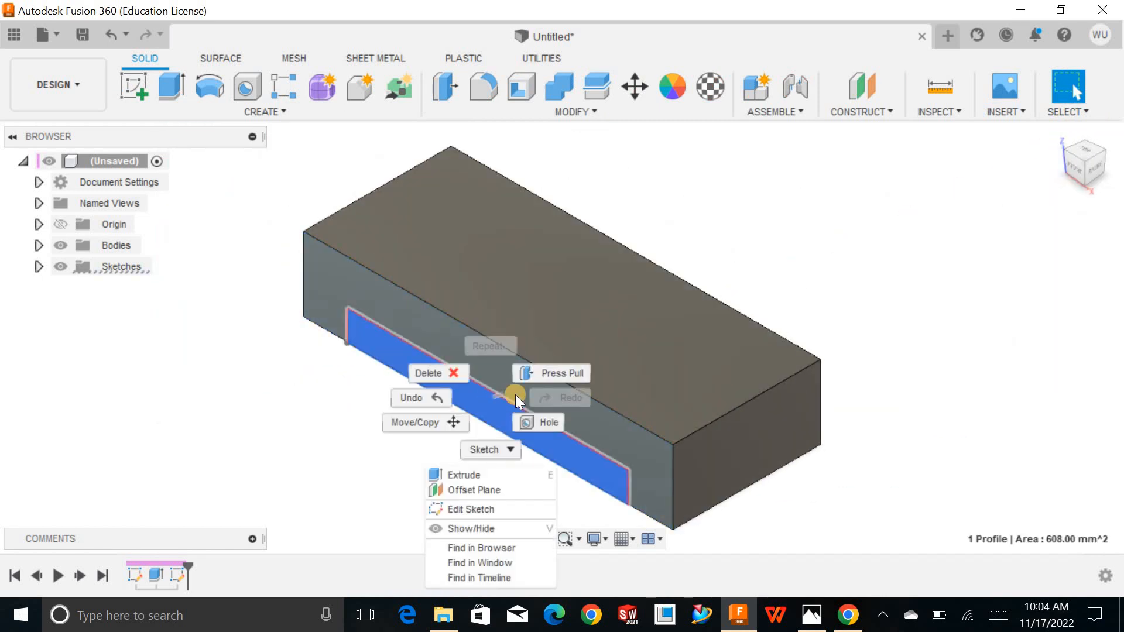
pyautogui.click(551, 370)
pyautogui.write('20')
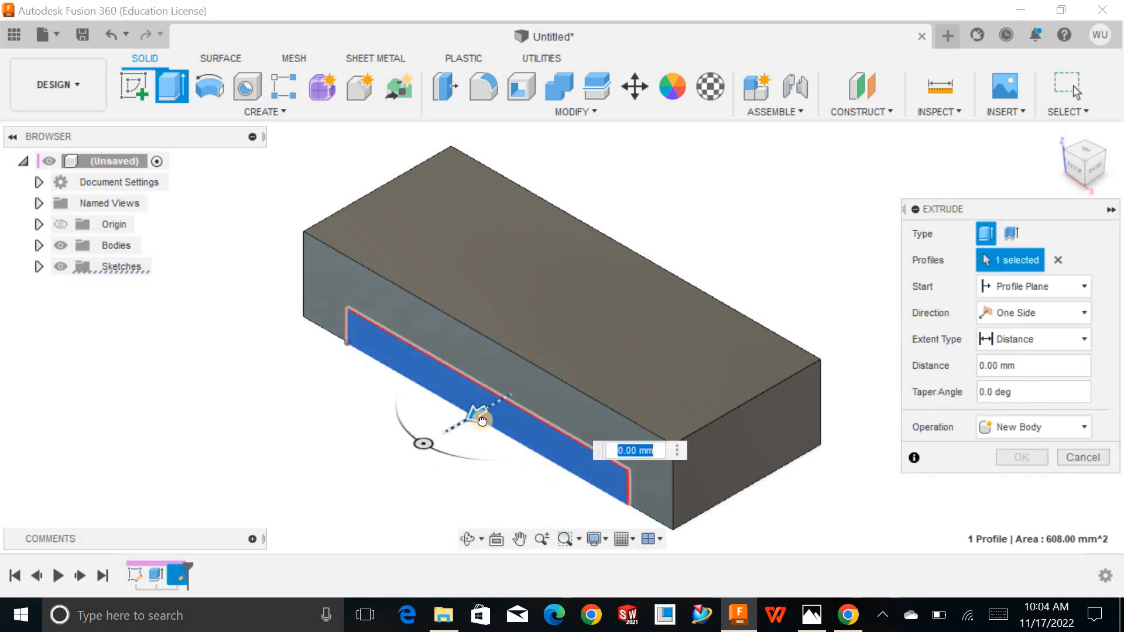
pyautogui.moveTo(476, 416); pyautogui.dragTo(691, 301)
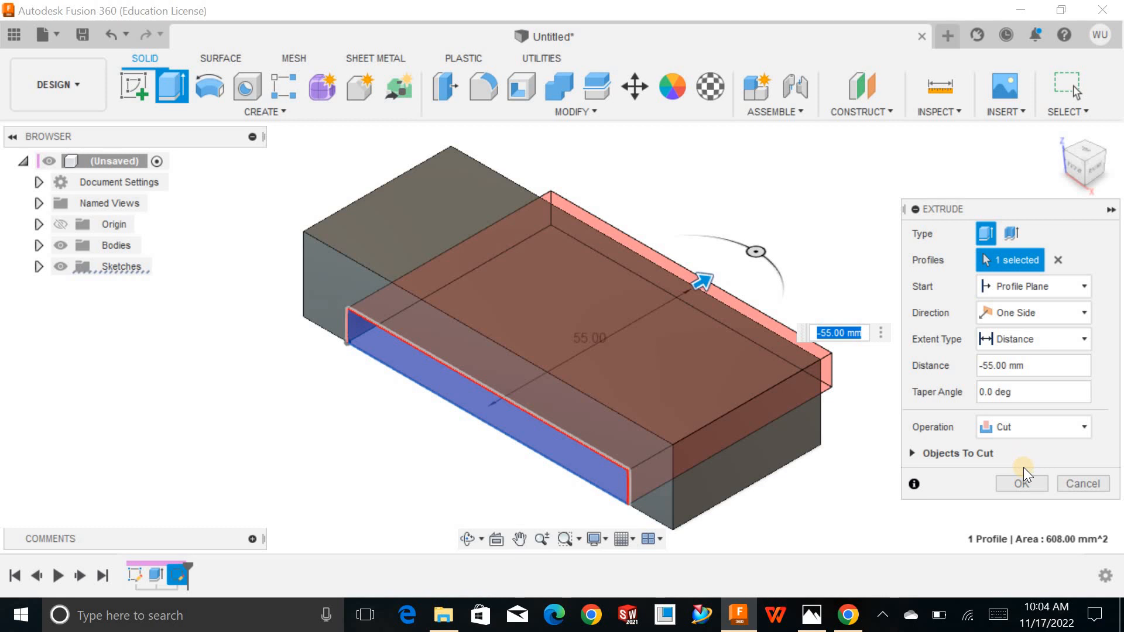
pyautogui.click(1020, 483)
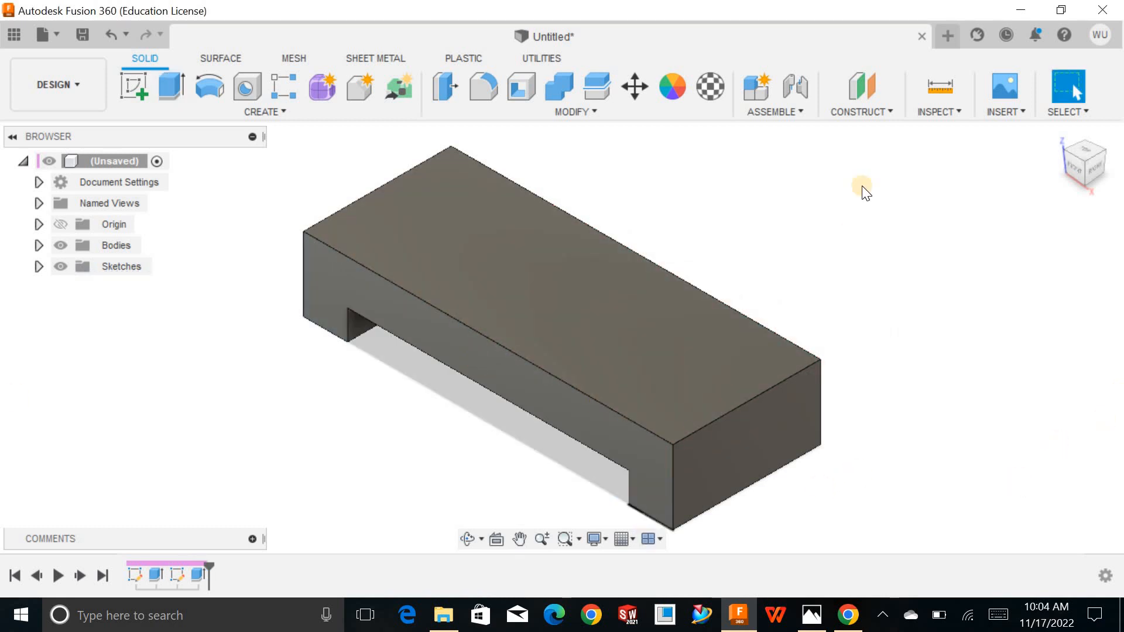
# Step: Consult the reference drawing and start a sketch on the block's top face
pyautogui.keyDown('shift'); pyautogui.moveTo(728, 238); pyautogui.dragTo(884, 507, button='middle'); pyautogui.keyUp('shift')
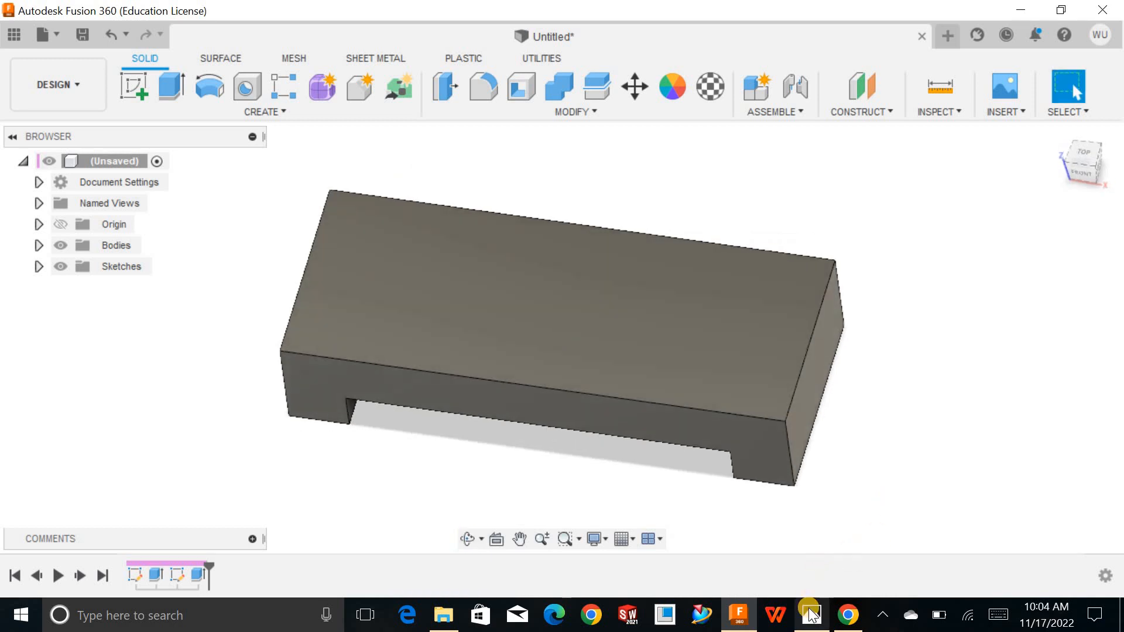
pyautogui.moveTo(811, 612)
pyautogui.click(820, 566)
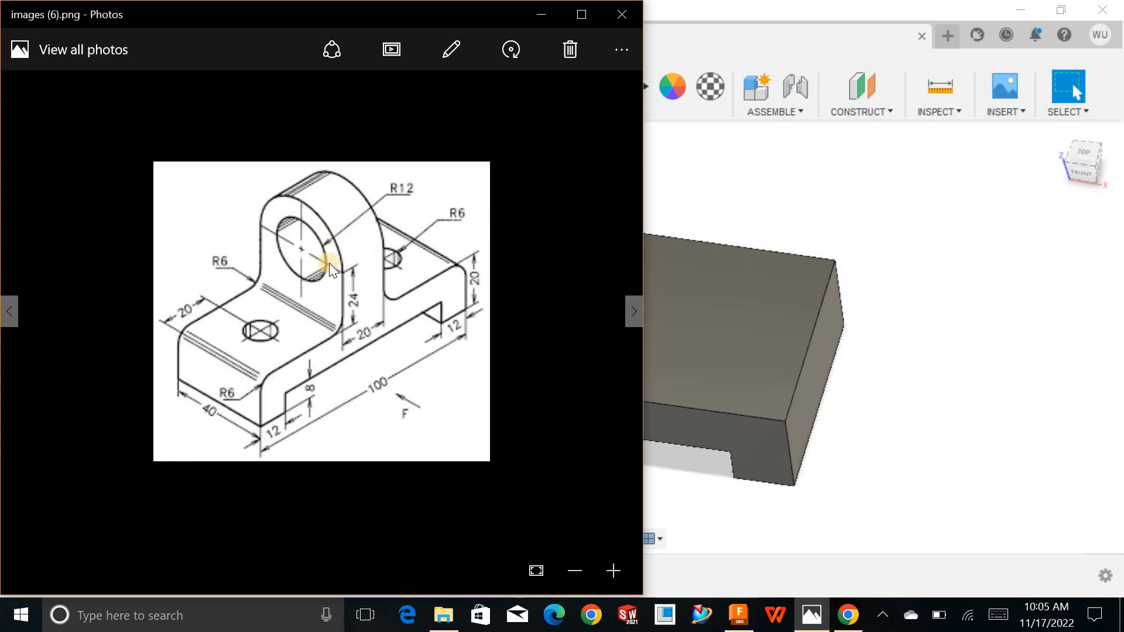
pyautogui.click(711, 307)
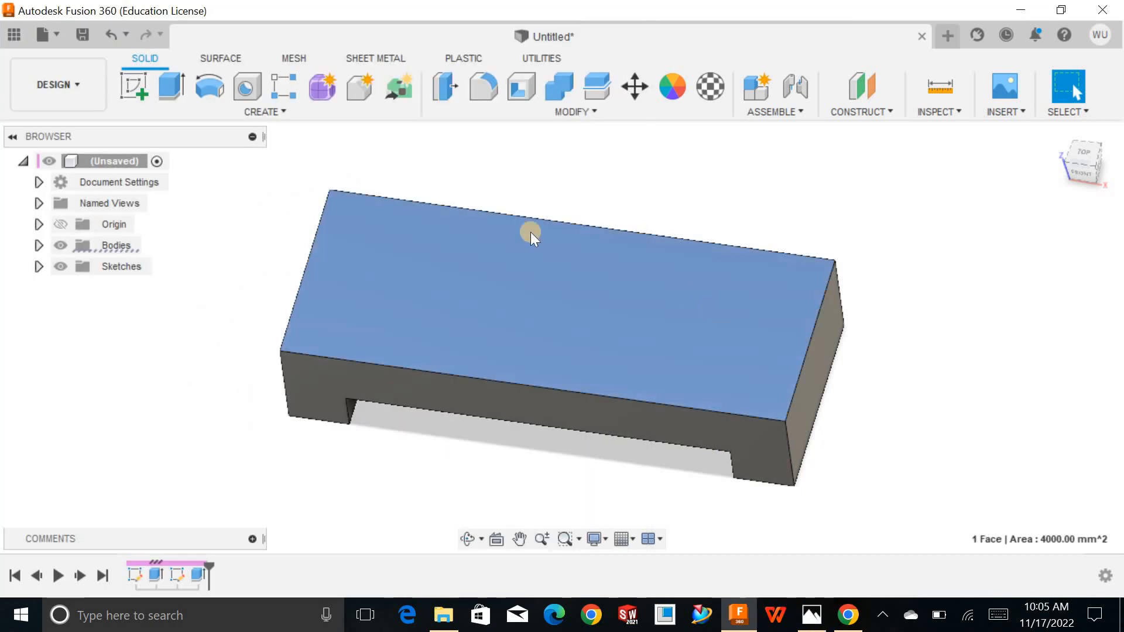
pyautogui.click(130, 82)
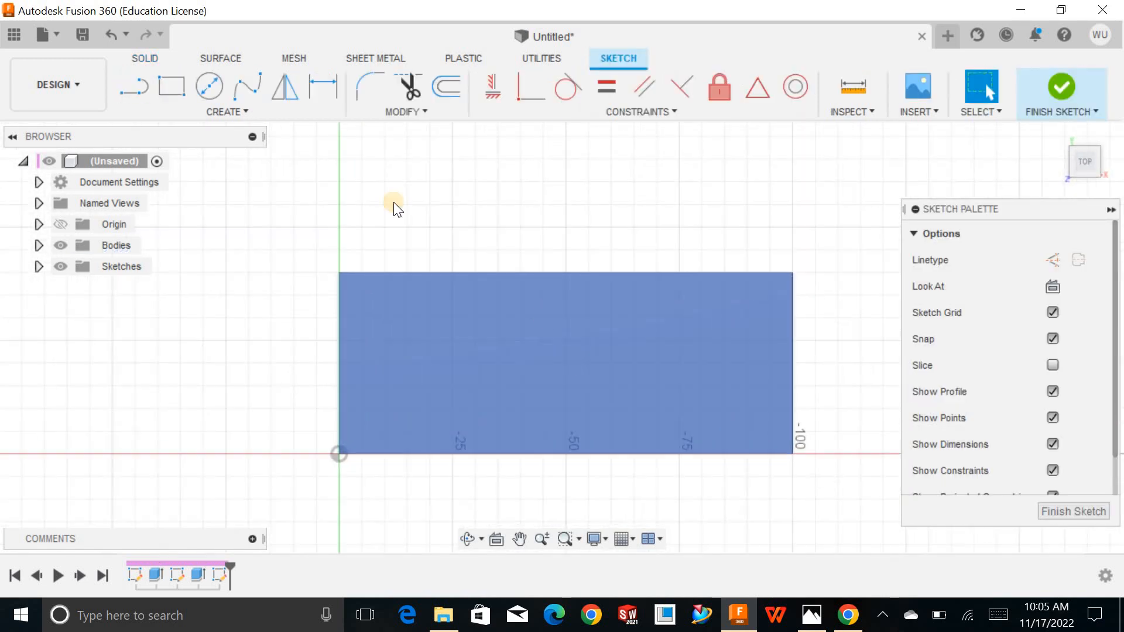
# Step: Draw two crossing centerlines on the top face, one lengthwise and one crosswise, joining the midpoints of opposite edges
pyautogui.click(141, 93)
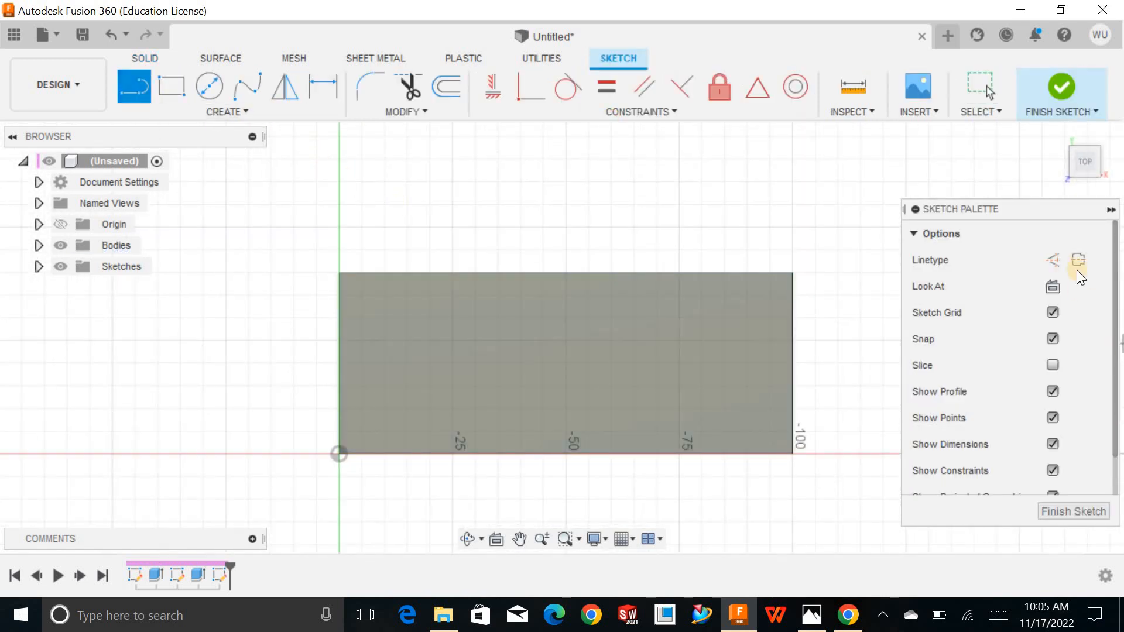
pyautogui.click(338, 364)
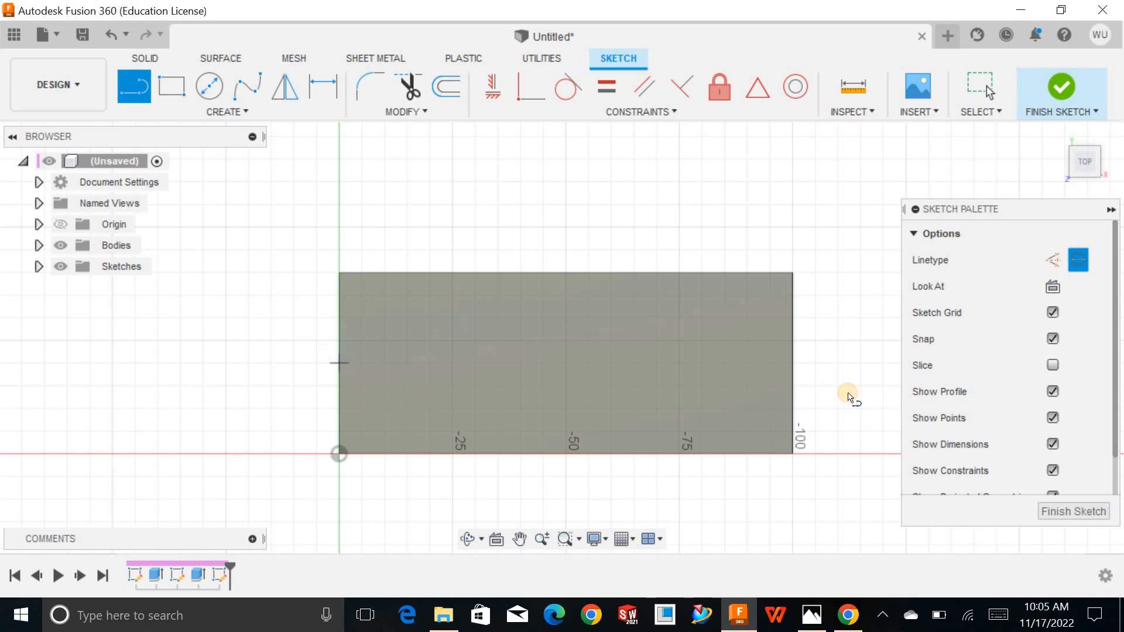
pyautogui.doubleClick(793, 363)
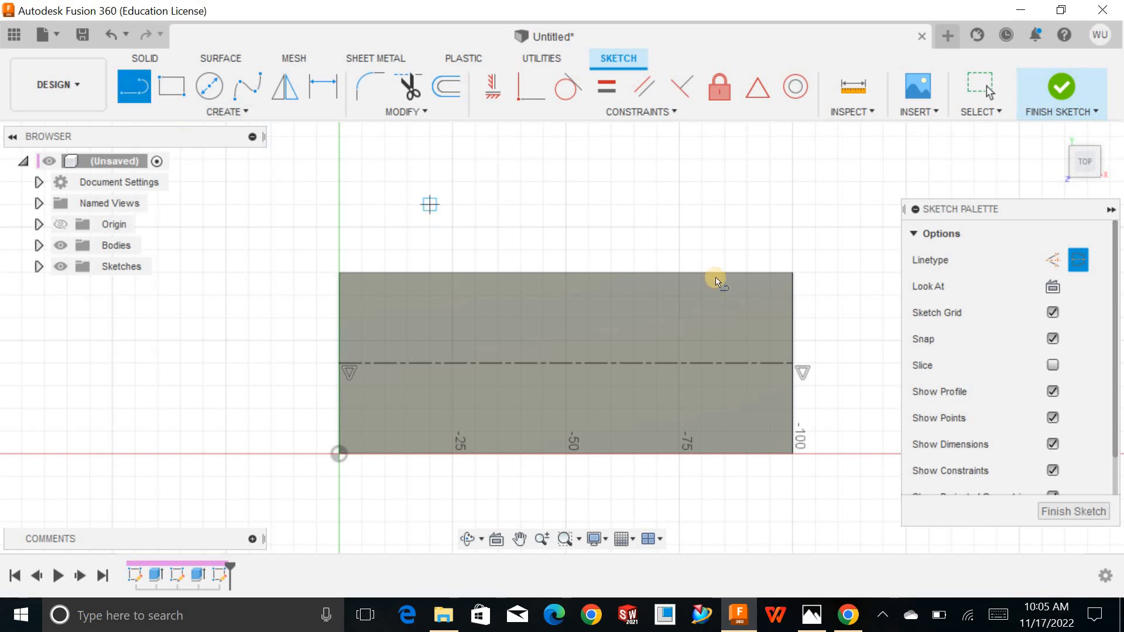
pyautogui.click(566, 275)
pyautogui.click(566, 454)
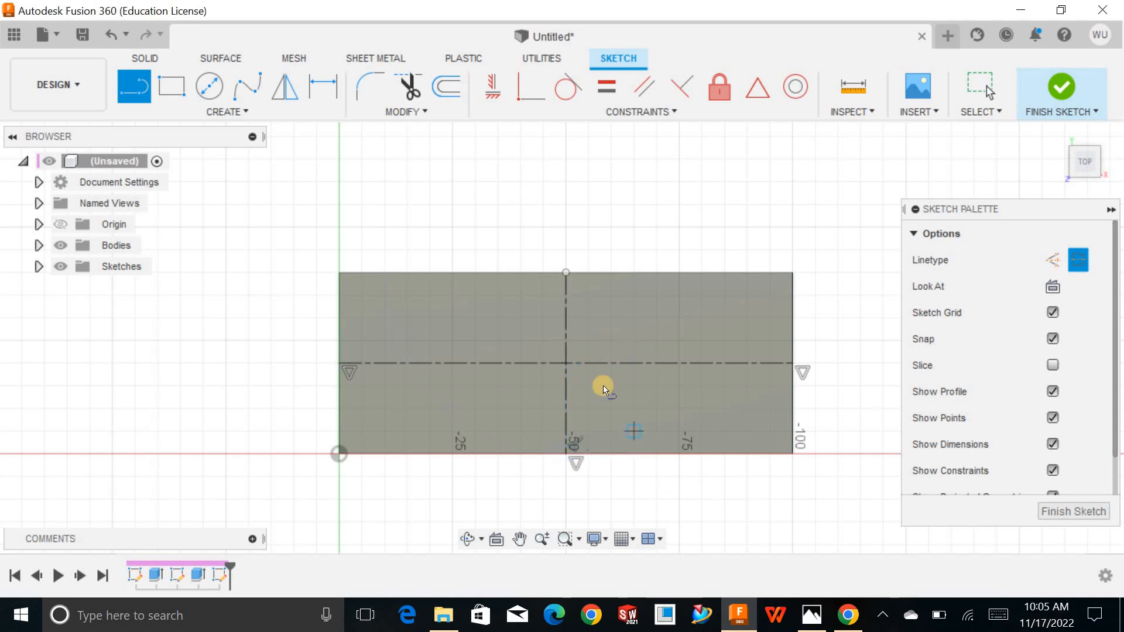
# Step: Sketch a center rectangle from the centerlines' intersection, about 10 mm wide and spanning the face's full 40 mm depth
pyautogui.click(173, 97)
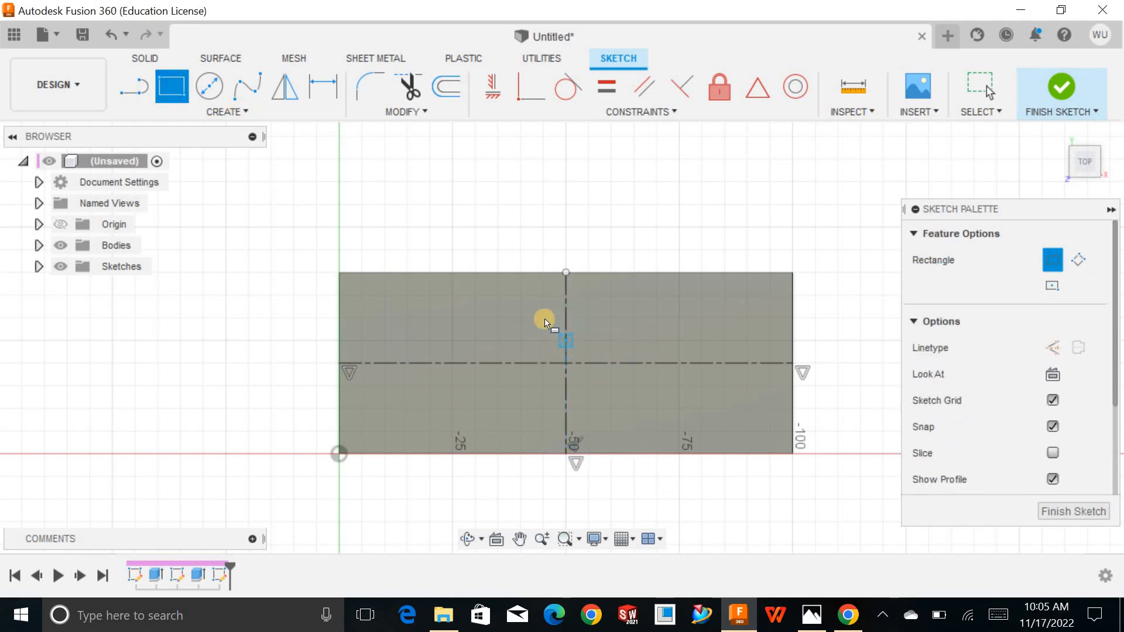
pyautogui.click(1053, 287)
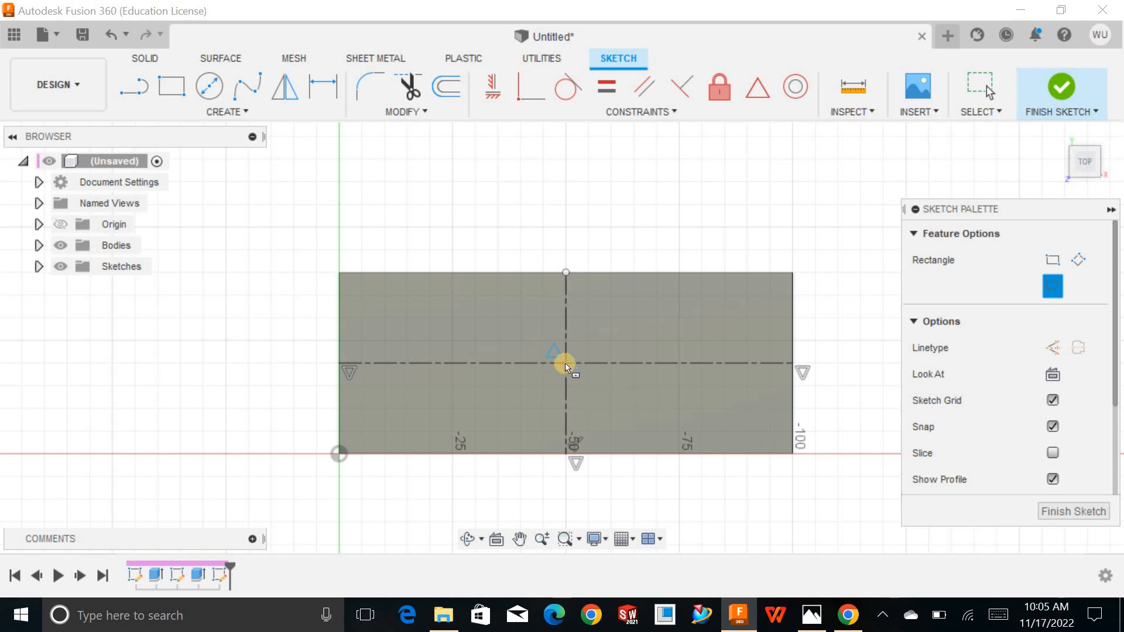
pyautogui.click(561, 322)
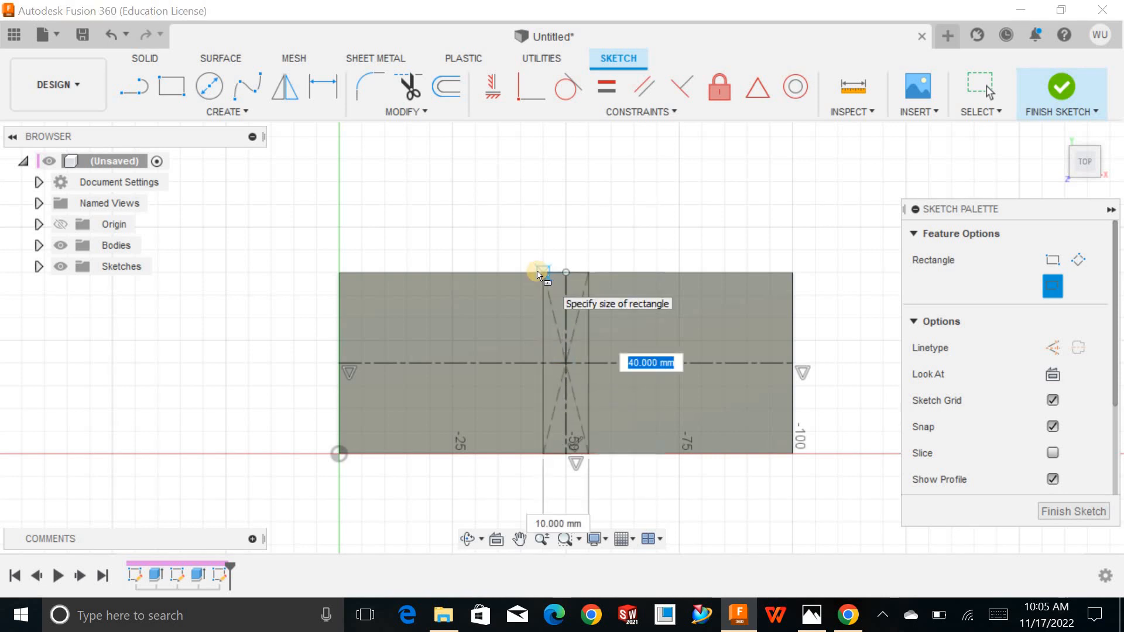
pyautogui.click(537, 273)
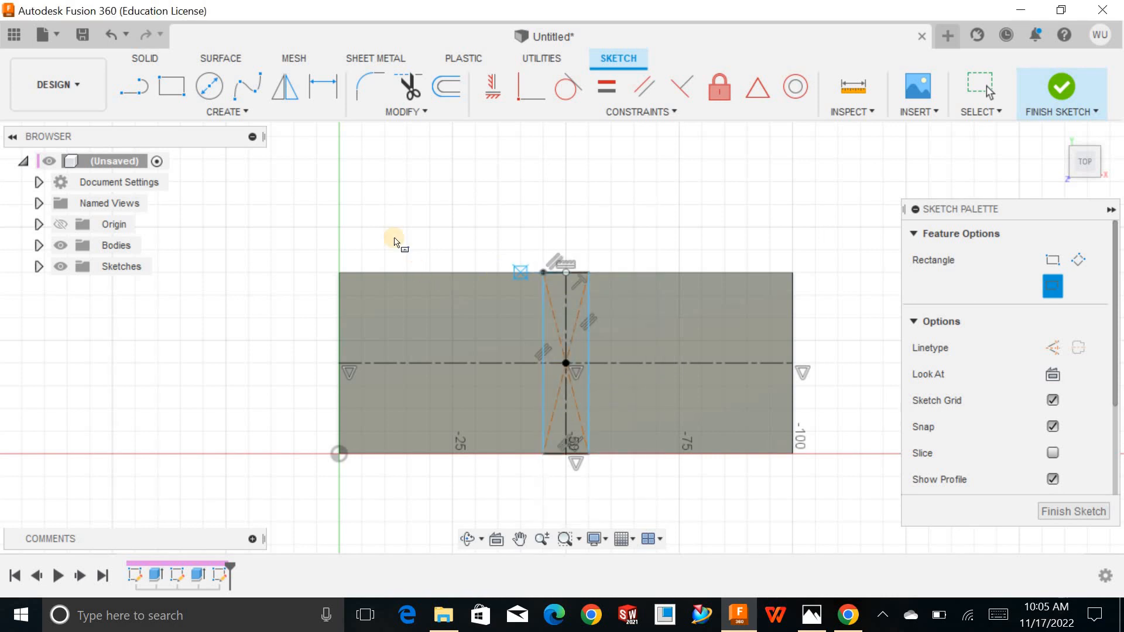
# Step: Consult the reference drawing, dimension the center rectangle's width to 20 mm, and finish the top-face sketch
pyautogui.click(324, 89)
pyautogui.click(811, 615)
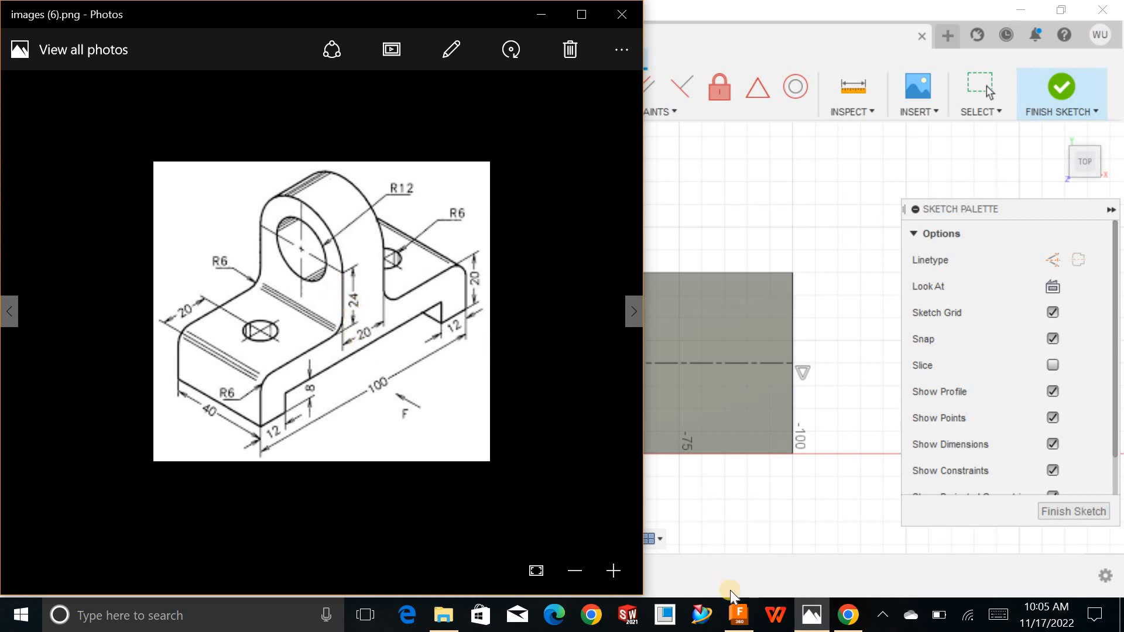
pyautogui.moveTo(800, 610)
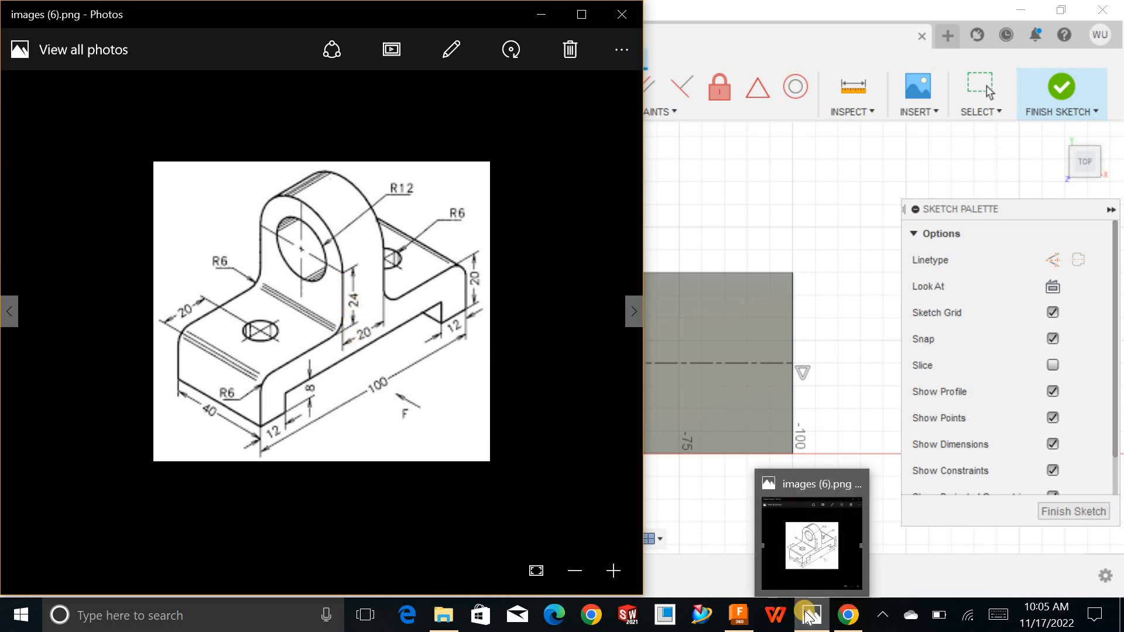
pyautogui.click(740, 621)
pyautogui.scroll(5, 573, 451)
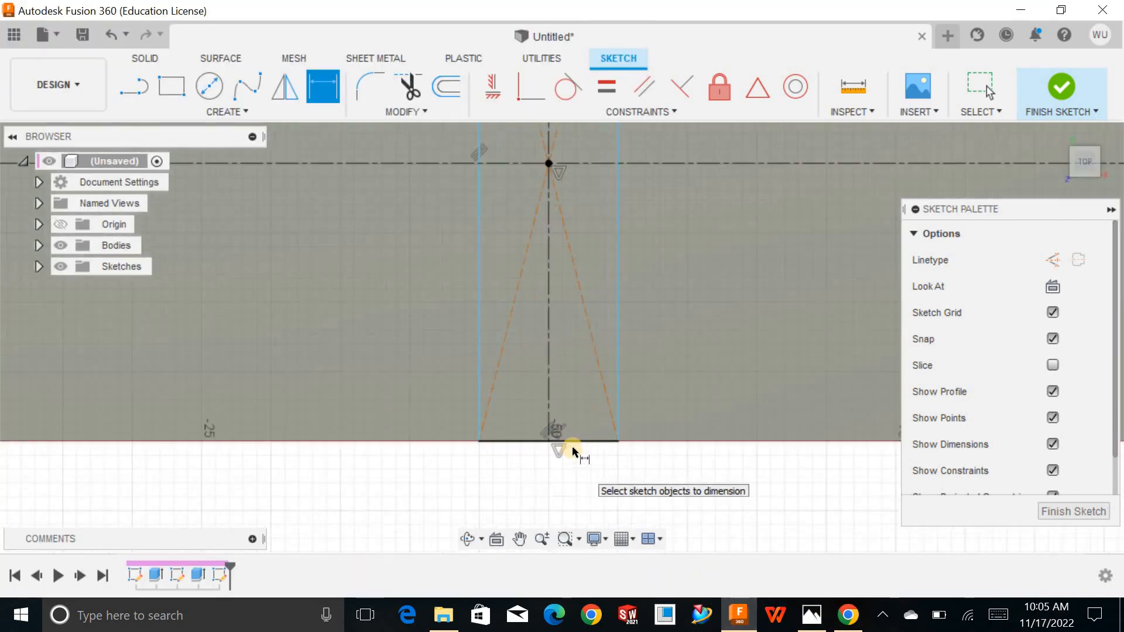
pyautogui.click(572, 442)
pyautogui.click(563, 469)
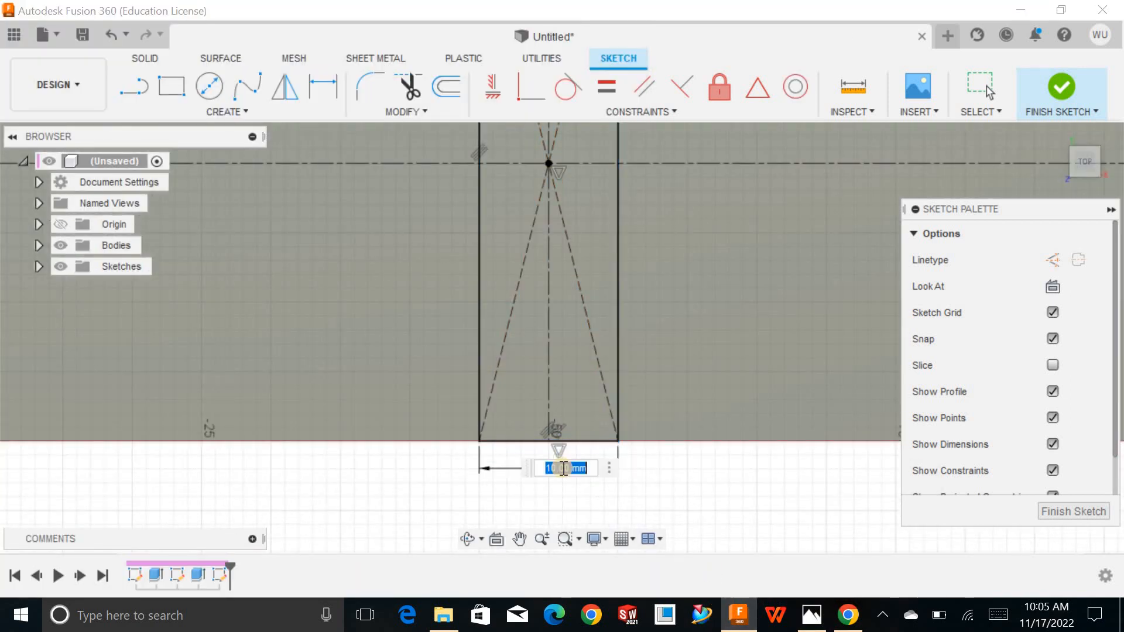
pyautogui.write('20')
pyautogui.press('Return')
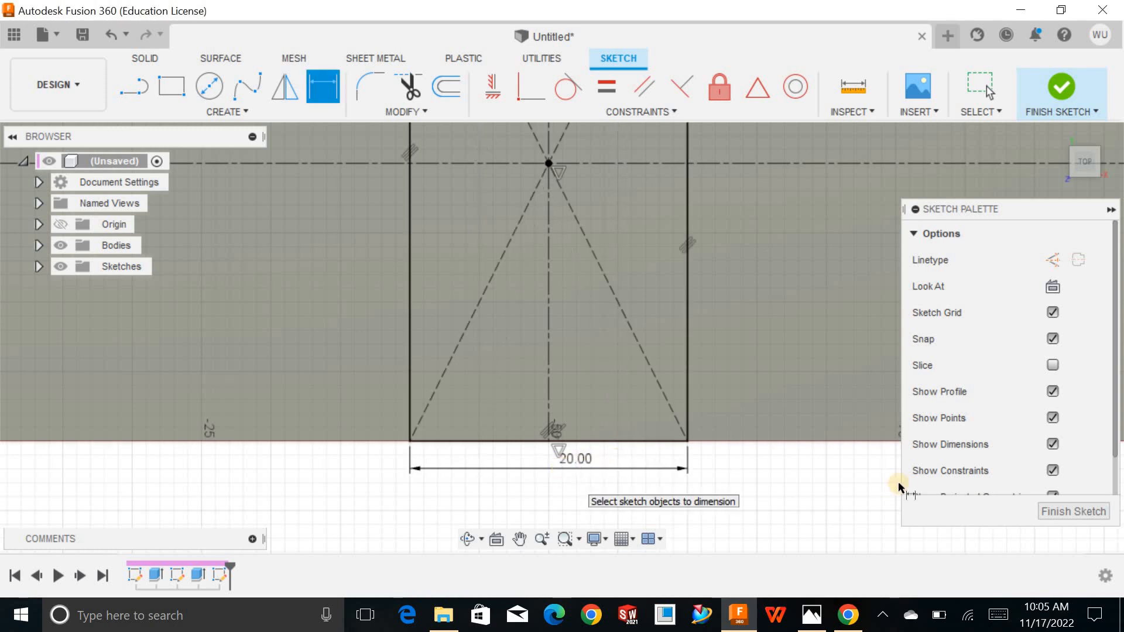
pyautogui.click(1046, 511)
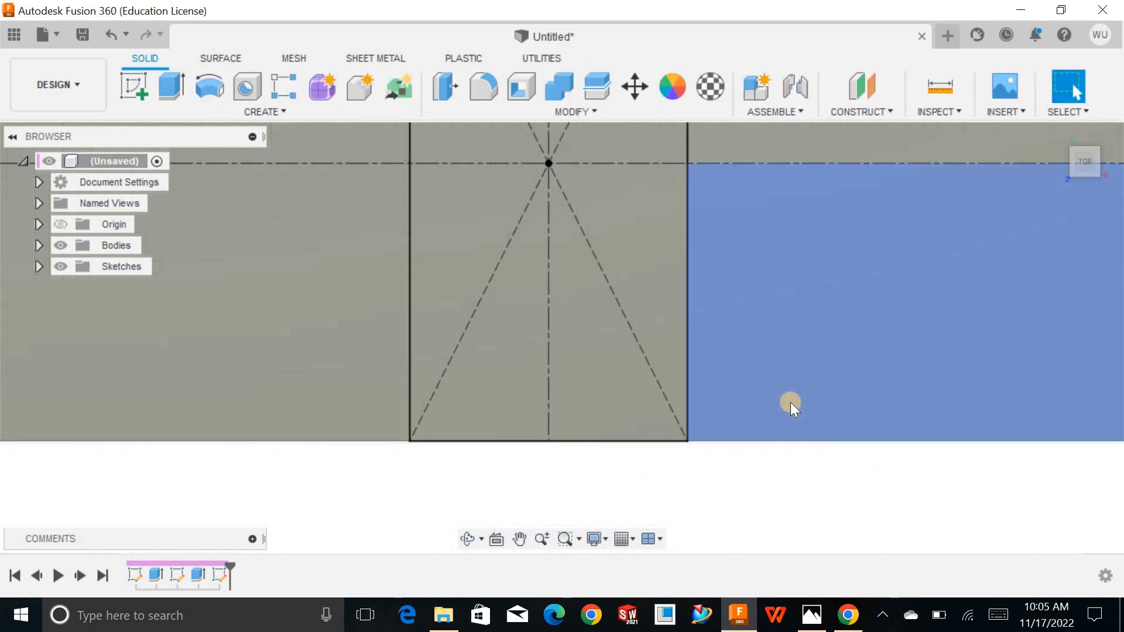
# Step: Extrude all four regions of the center rectangle 24 mm upward, joined to the base, checking the height against the reference drawing
pyautogui.scroll(-5, 790, 402)
pyautogui.keyDown('shift'); pyautogui.moveTo(685, 365); pyautogui.dragTo(271, 168, button='middle'); pyautogui.keyUp('shift')
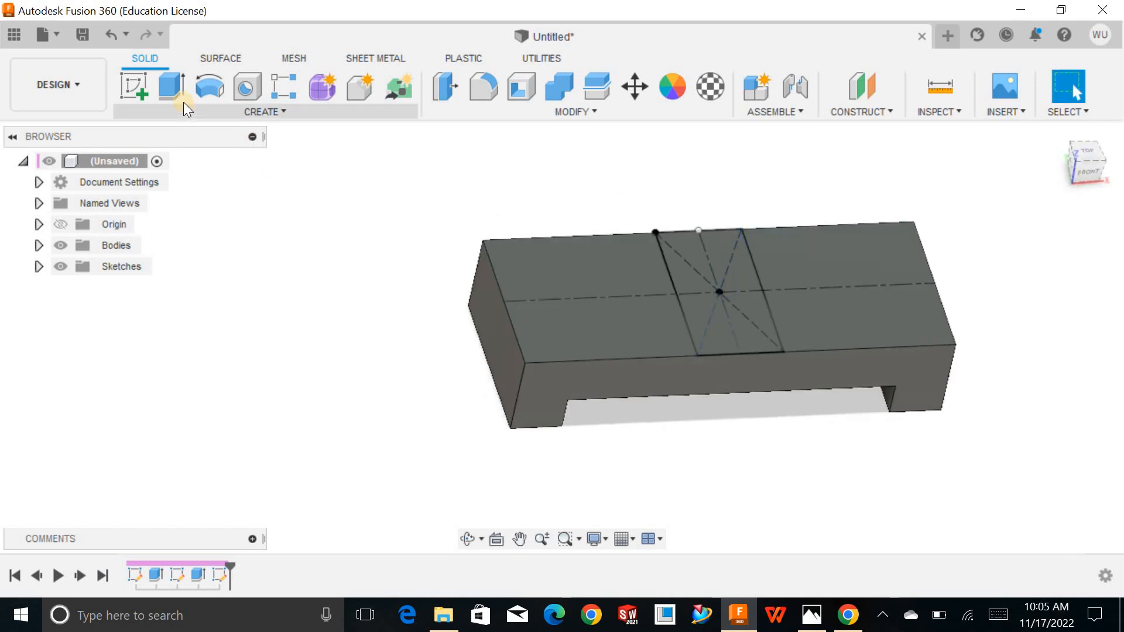
pyautogui.click(173, 91)
pyautogui.click(673, 275)
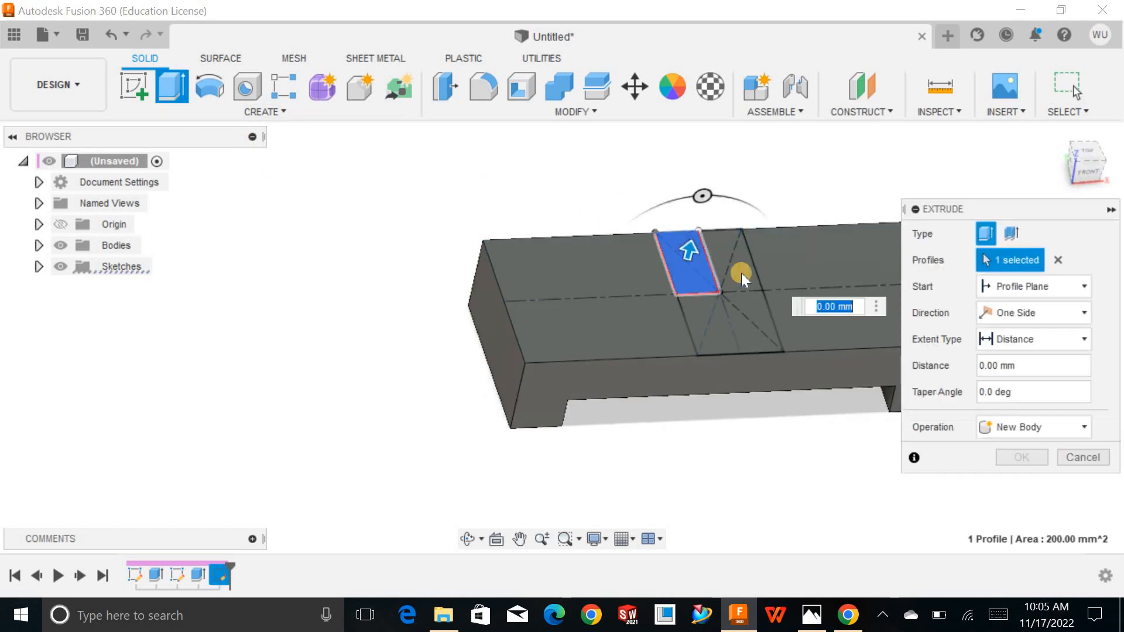
pyautogui.click(742, 338)
pyautogui.click(728, 339)
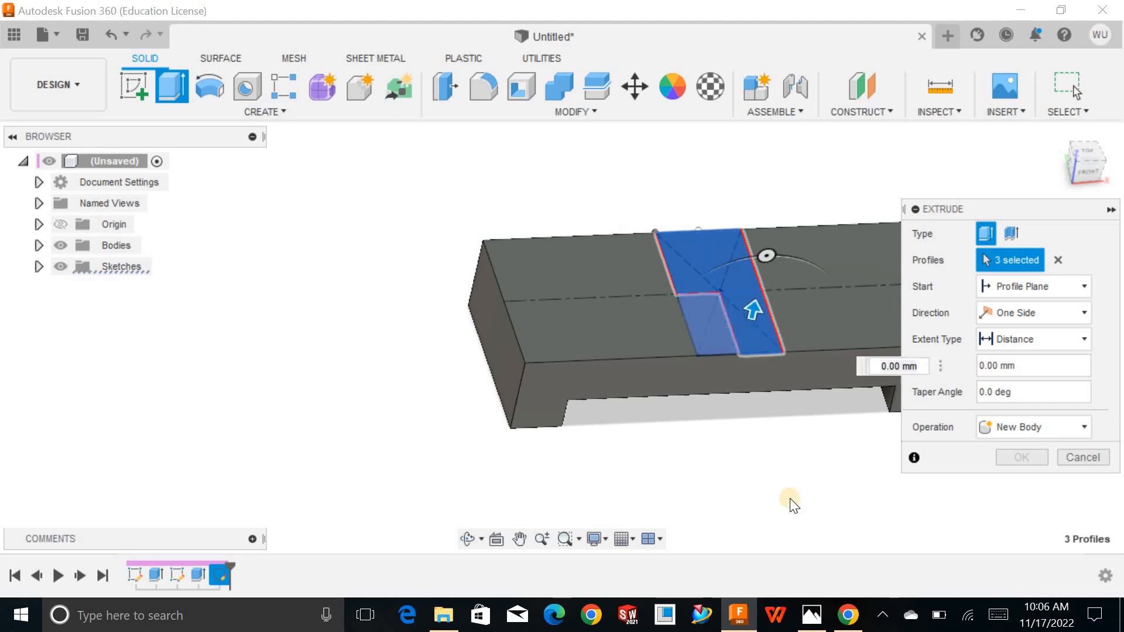
pyautogui.click(816, 616)
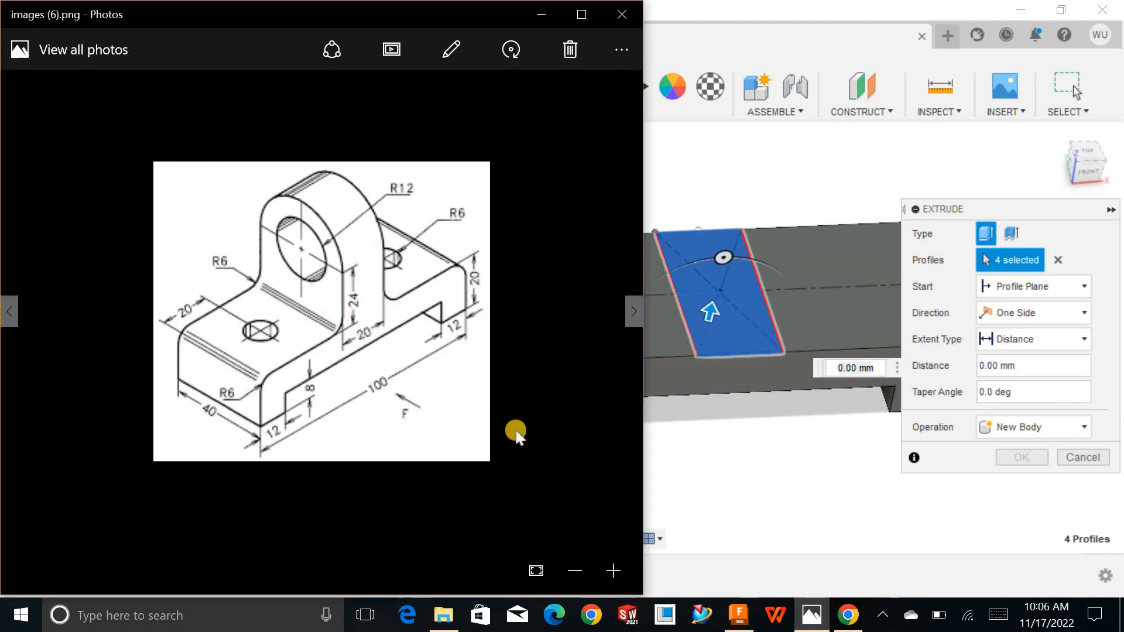
pyautogui.click(808, 614)
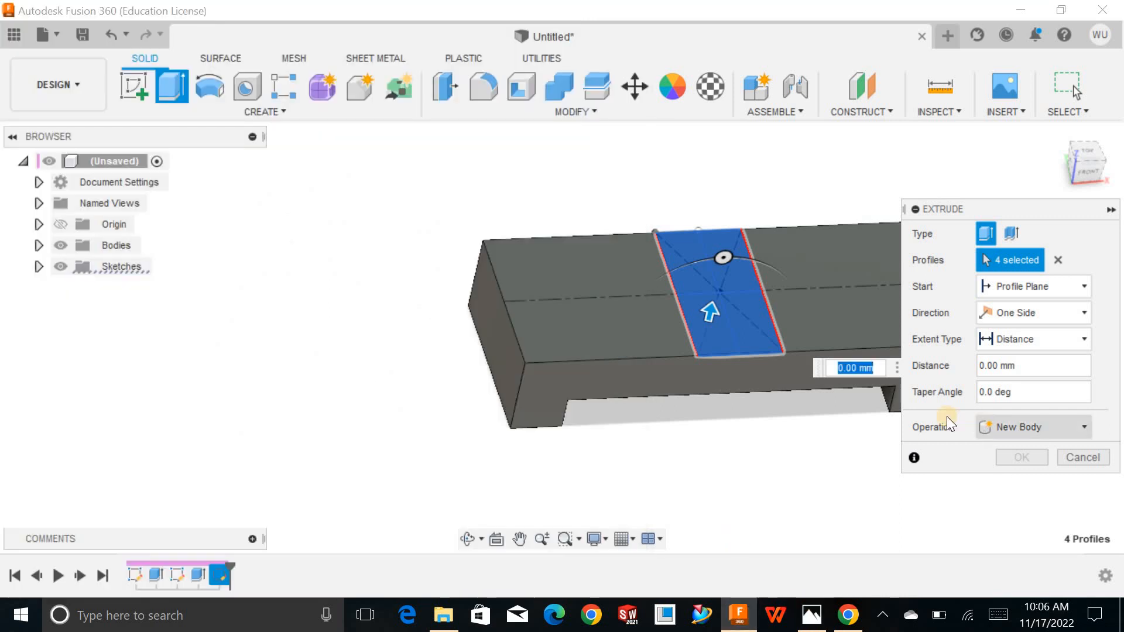
pyautogui.write('24')
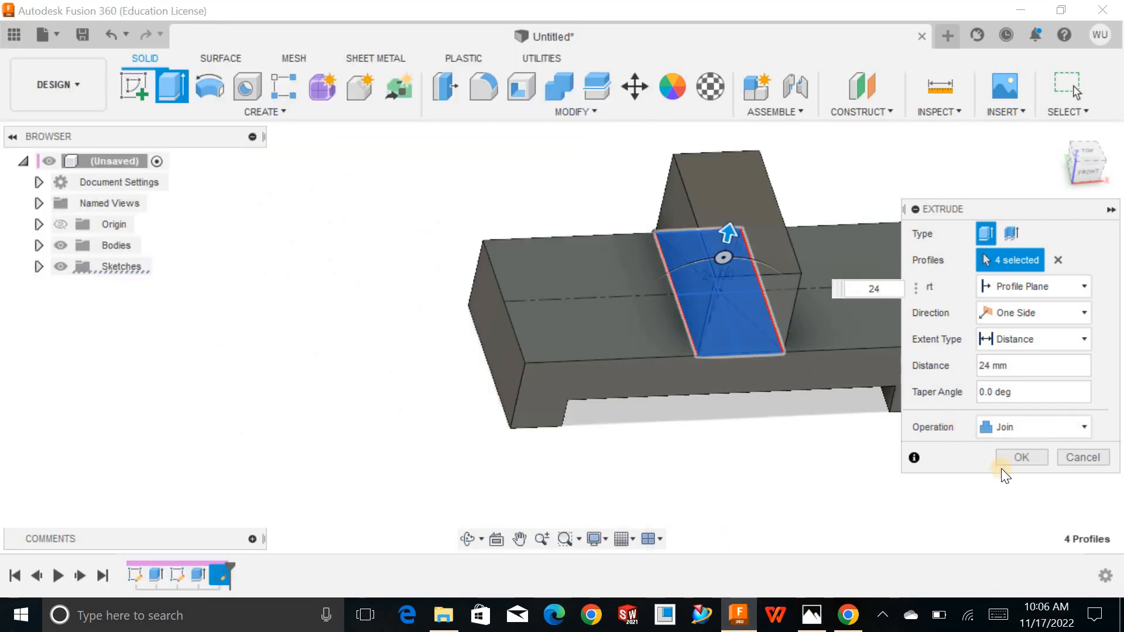
pyautogui.click(1020, 457)
# Step: Start a sketch on the upright's left face and draw a 40 mm diameter circle centered on the midpoint of its top edge
pyautogui.moveTo(337, 305)
pyautogui.keyDown('shift'); pyautogui.mouseDown(button='middle')
pyautogui.moveTo(353, 328)
pyautogui.moveTo(349, 299)
pyautogui.moveTo(343, 319)
pyautogui.mouseUp(button='middle'); pyautogui.keyUp('shift')
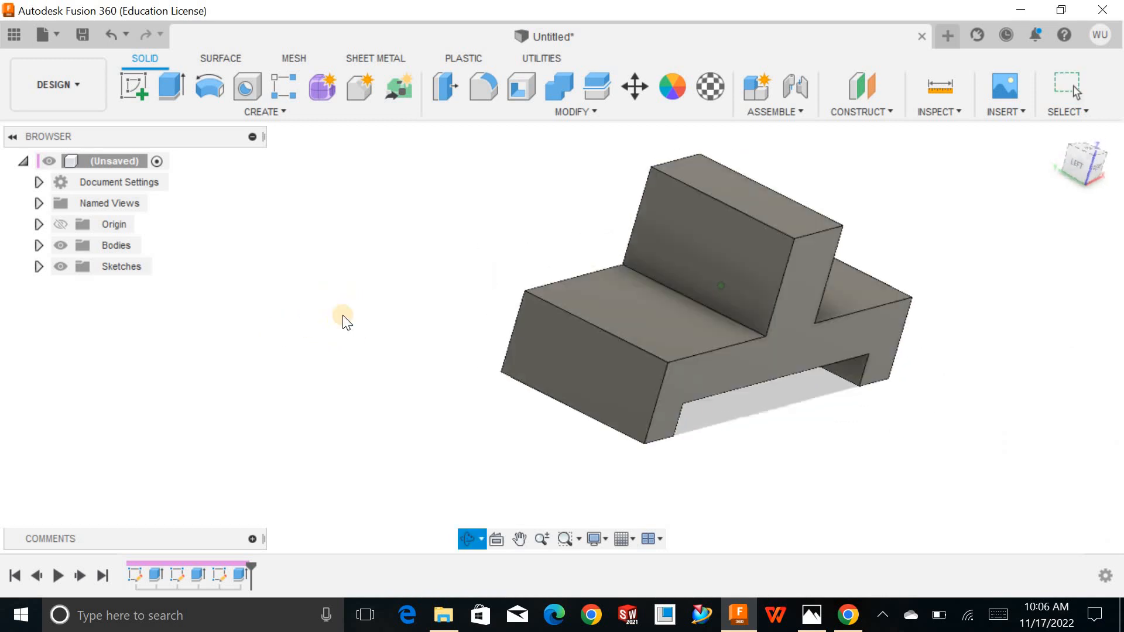
pyautogui.click(693, 249)
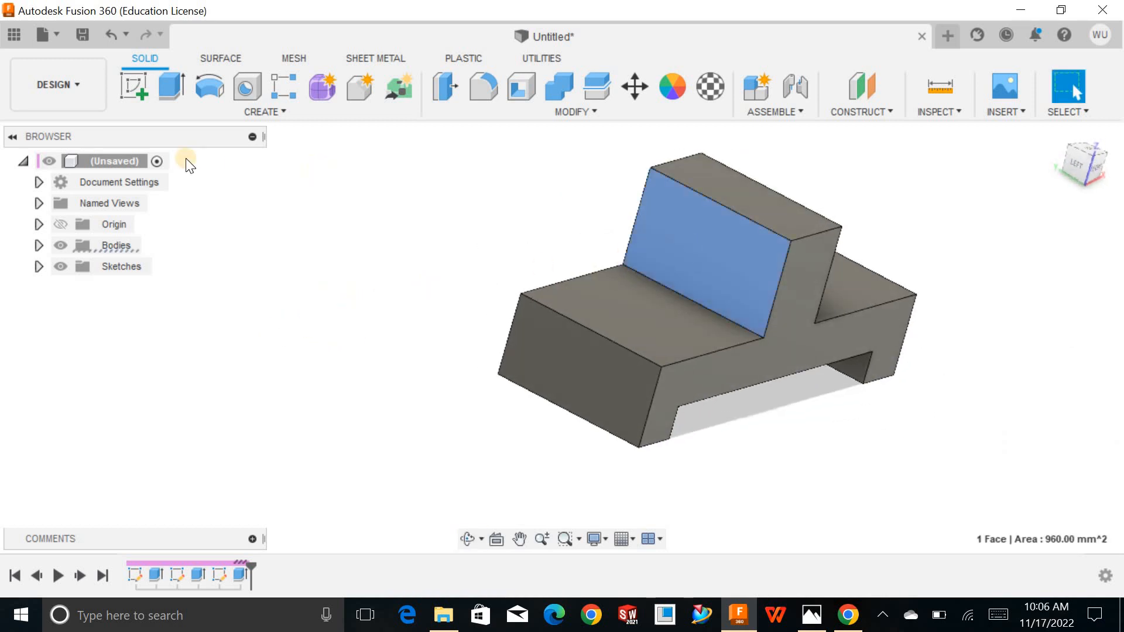
pyautogui.click(135, 88)
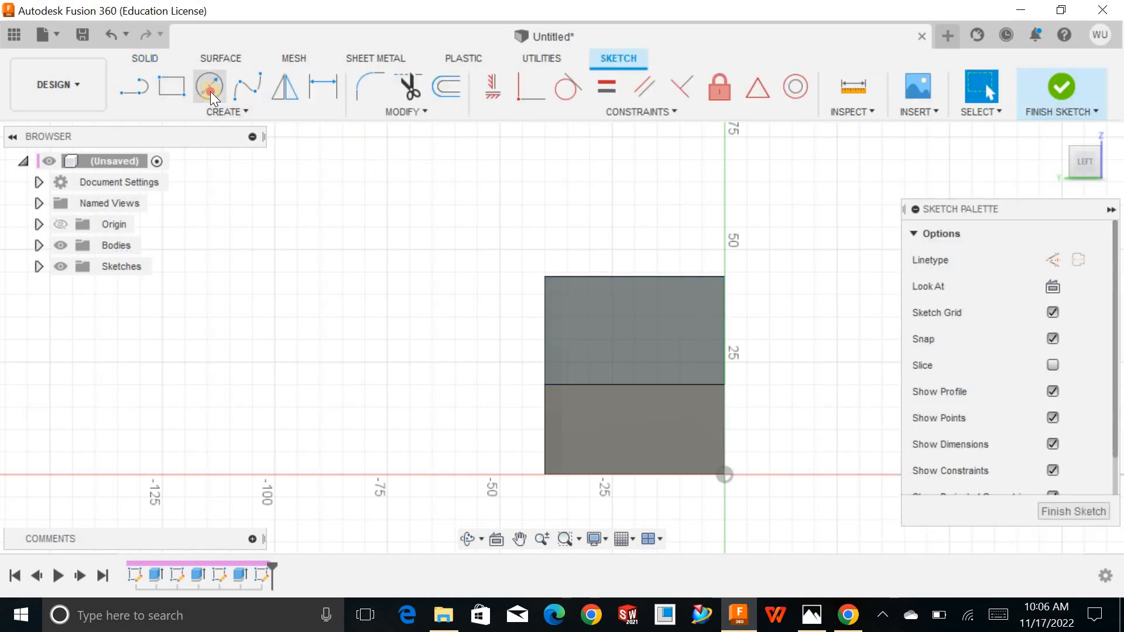
pyautogui.click(209, 87)
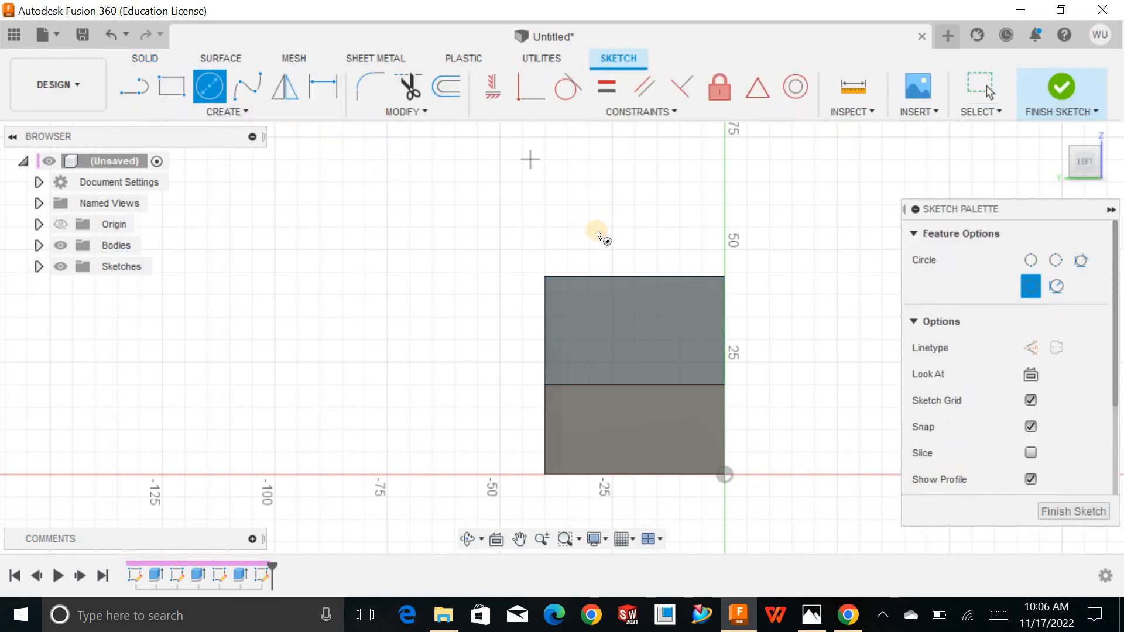
pyautogui.click(633, 276)
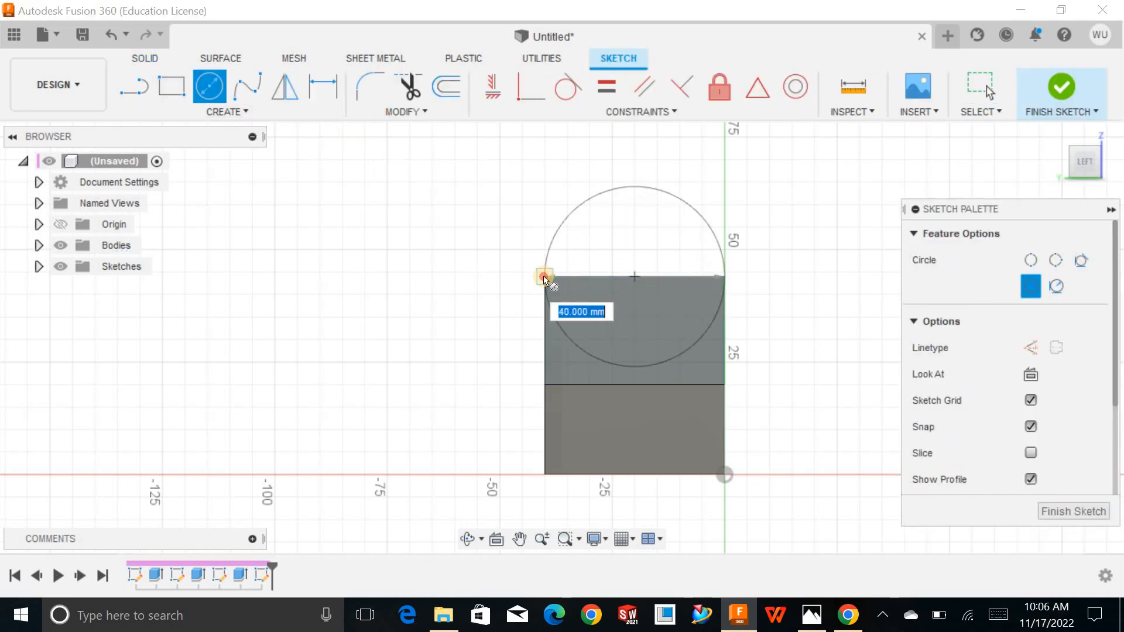
pyautogui.click(544, 279)
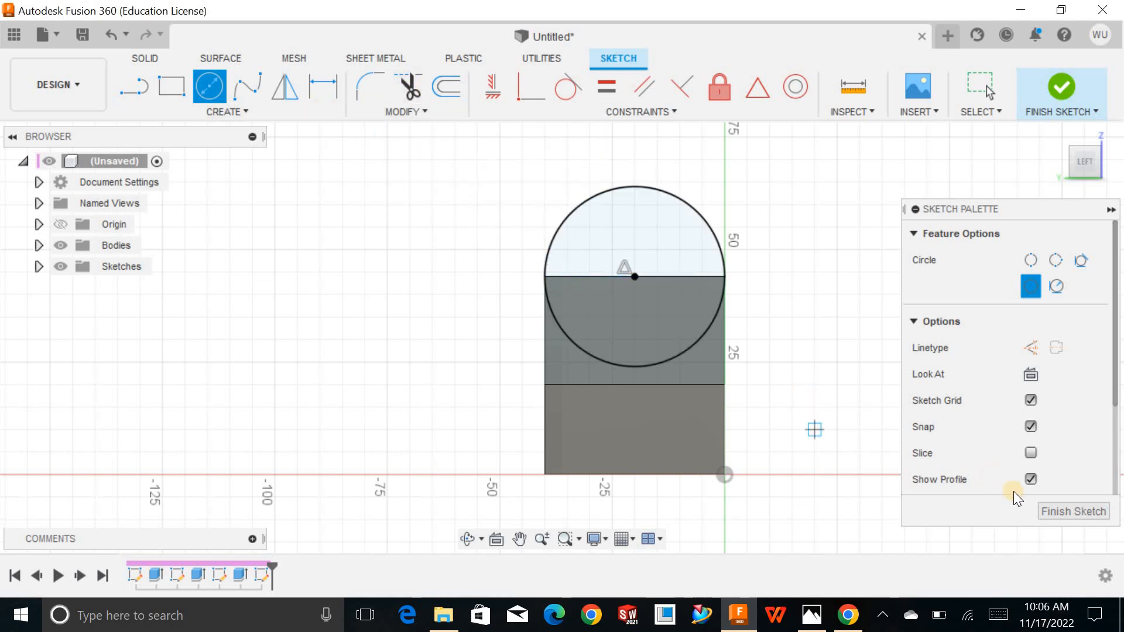
# Step: Finish the sketch and extrude the upper half of the circle -20 mm across the upright's thickness, joined to the body
pyautogui.click(1060, 507)
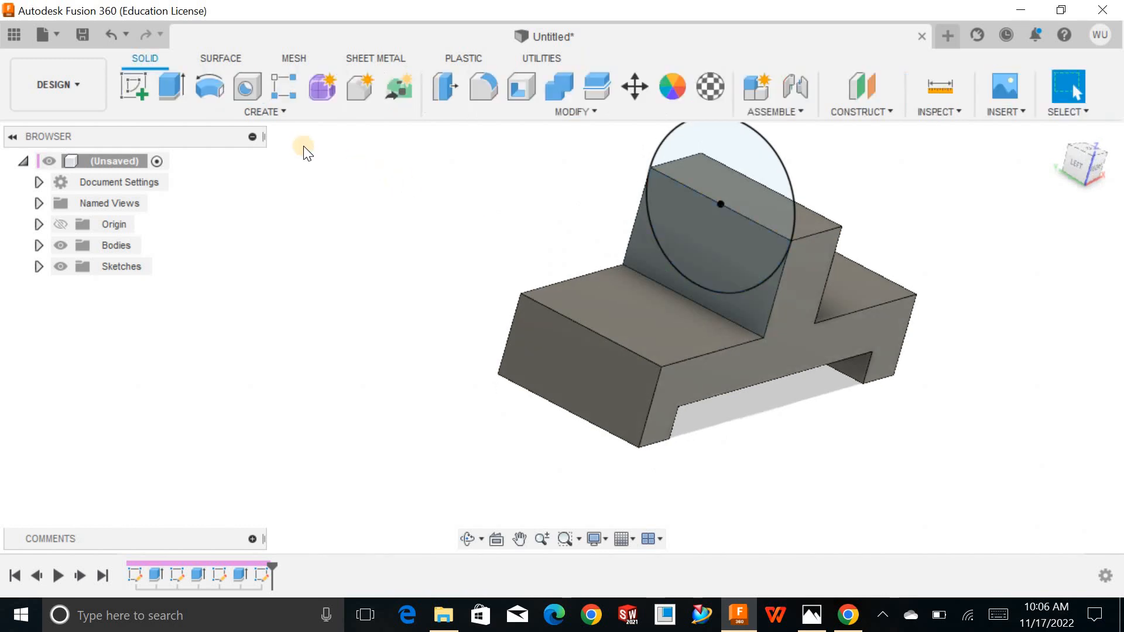
pyautogui.click(174, 88)
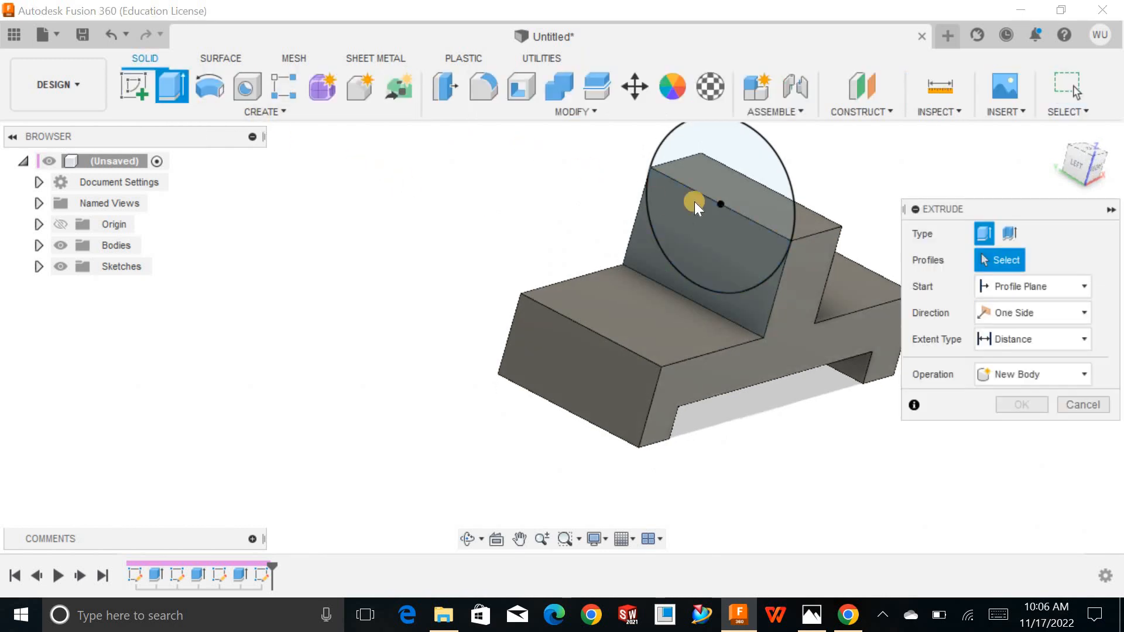
pyautogui.click(755, 204)
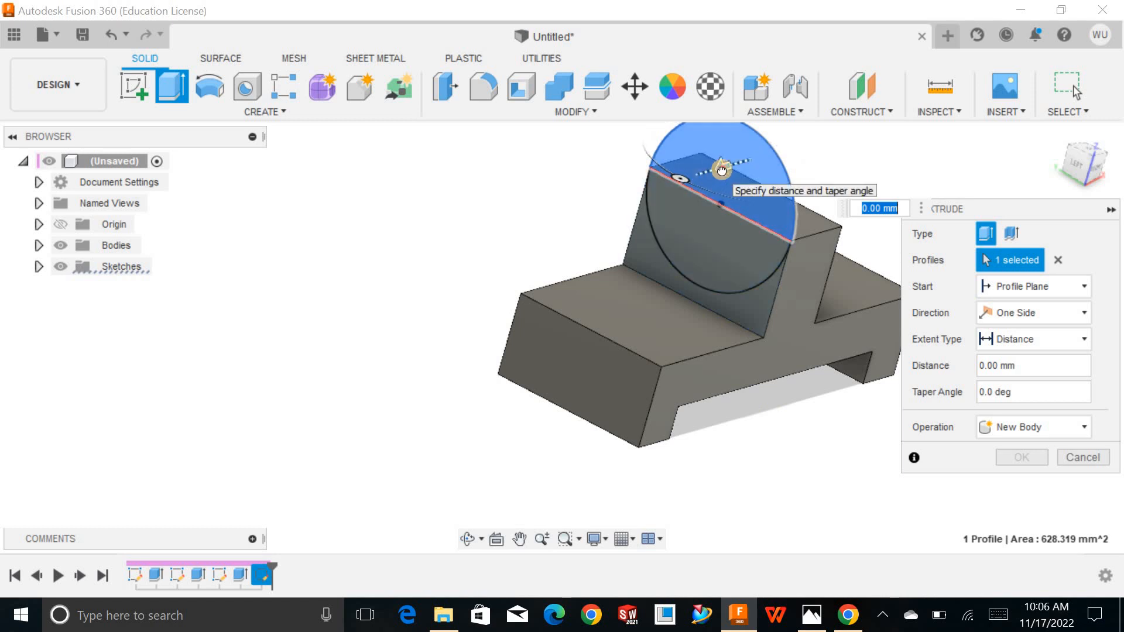
pyautogui.moveTo(724, 168); pyautogui.dragTo(771, 150)
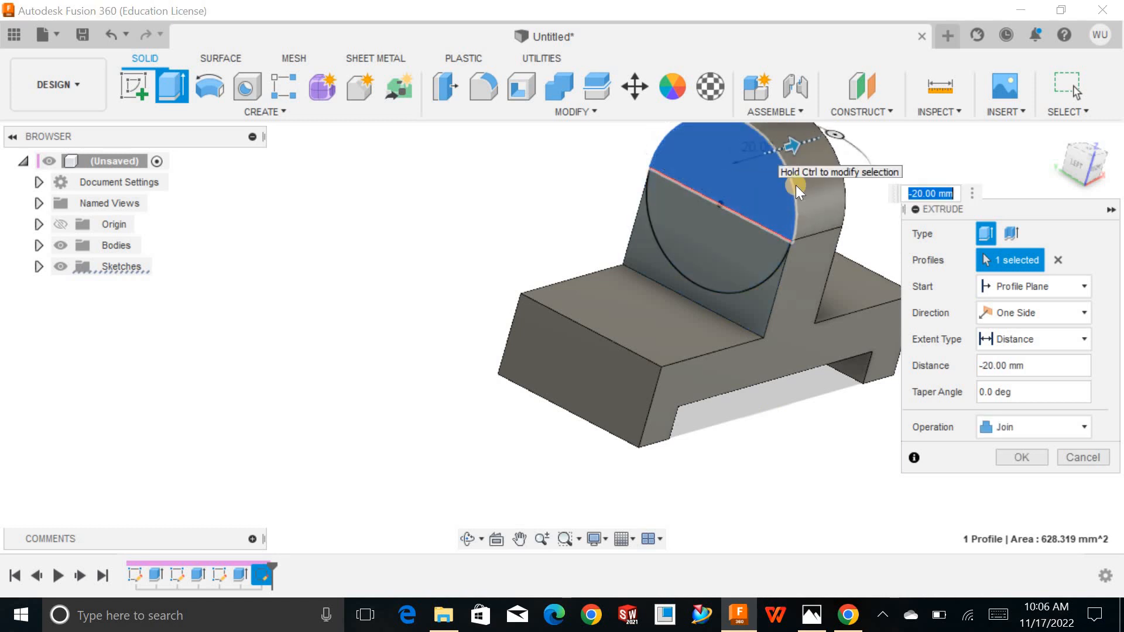
pyautogui.click(1022, 458)
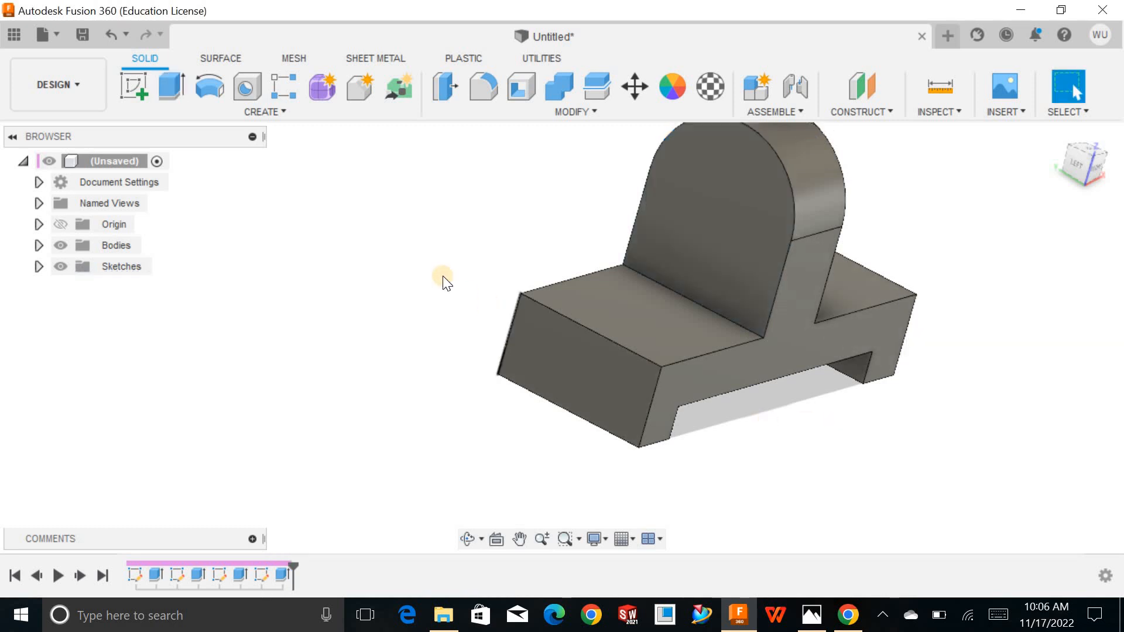
pyautogui.keyDown('shift'); pyautogui.moveTo(443, 276); pyautogui.dragTo(585, 246, button='middle'); pyautogui.keyUp('shift')
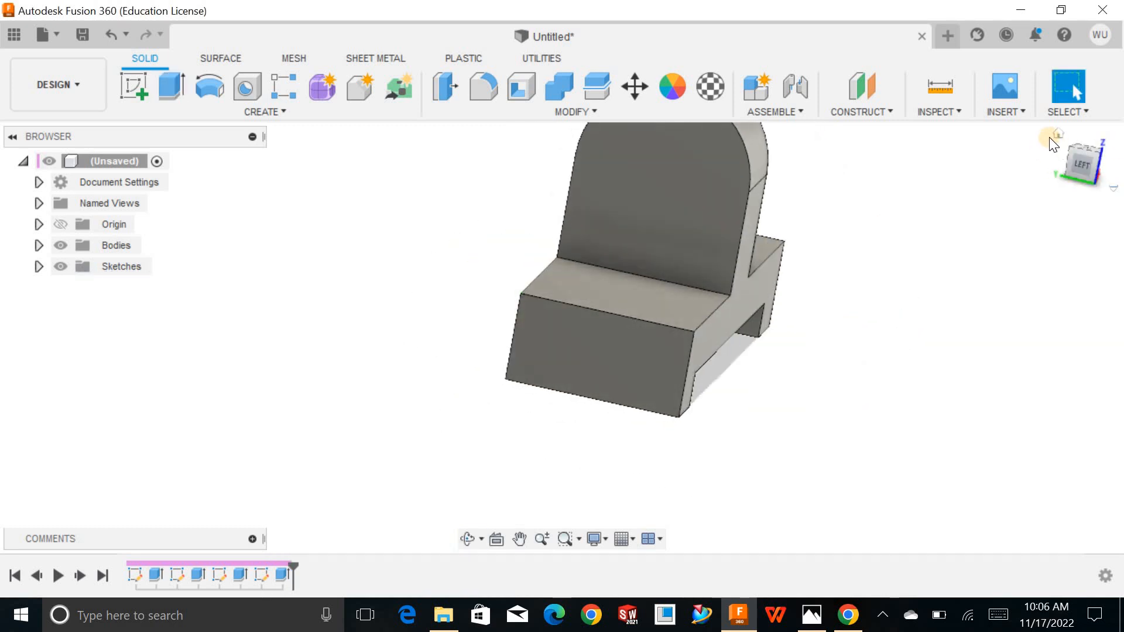
pyautogui.click(1056, 134)
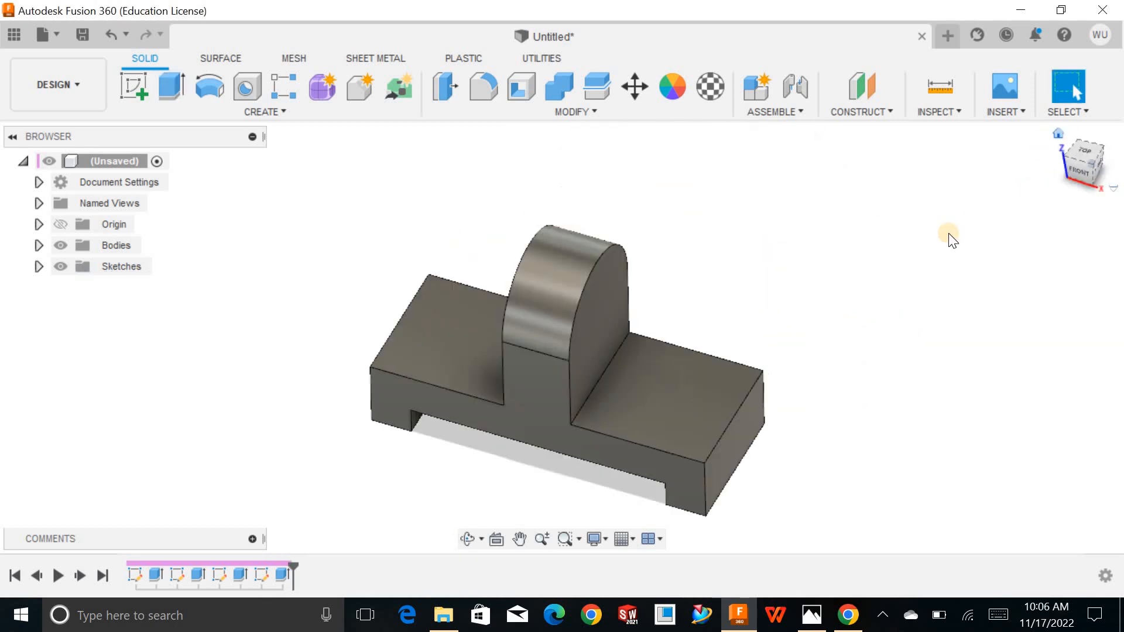
# Step: Consult the reference drawing, start a sketch on the upright's right face, and draw a circle about 24 mm in diameter centered on the rounded top
pyautogui.click(811, 615)
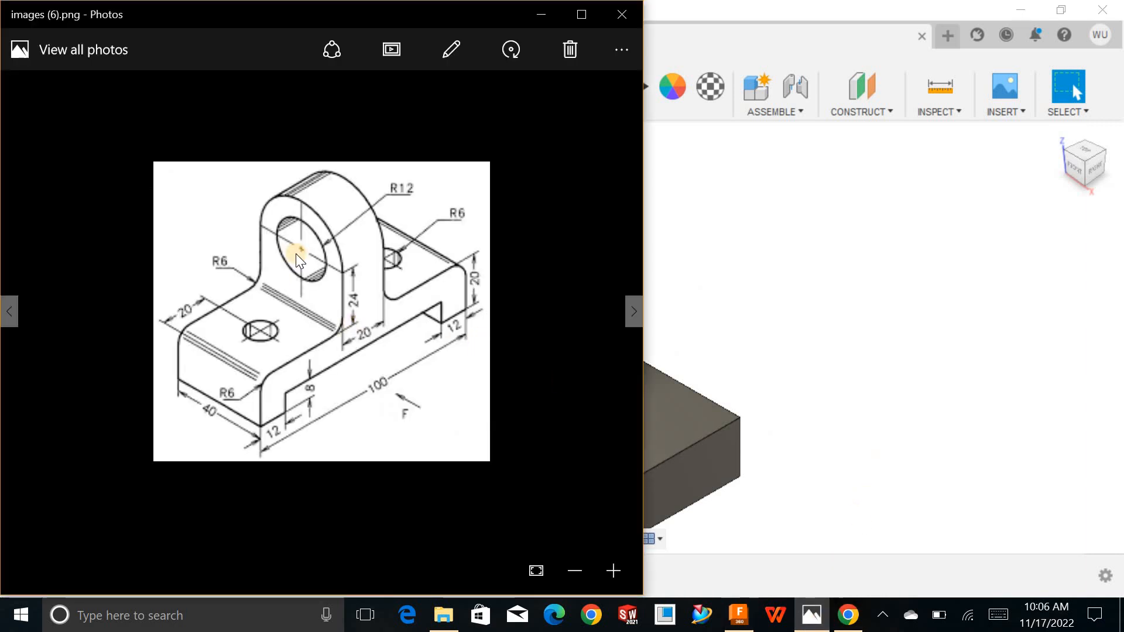
pyautogui.click(739, 620)
pyautogui.click(578, 294)
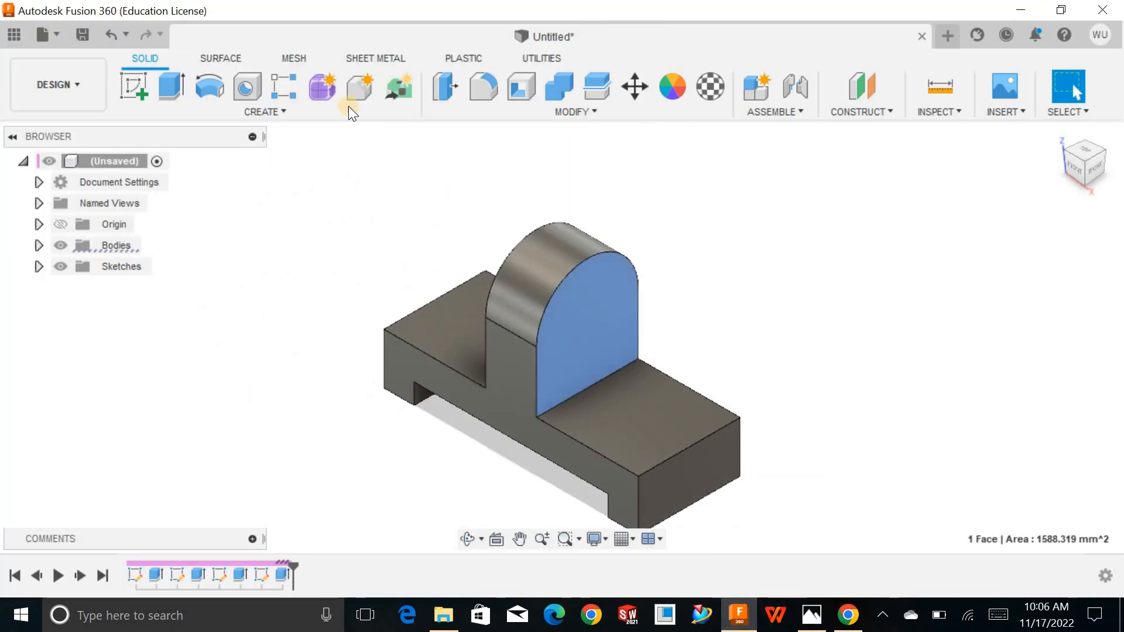
pyautogui.click(135, 91)
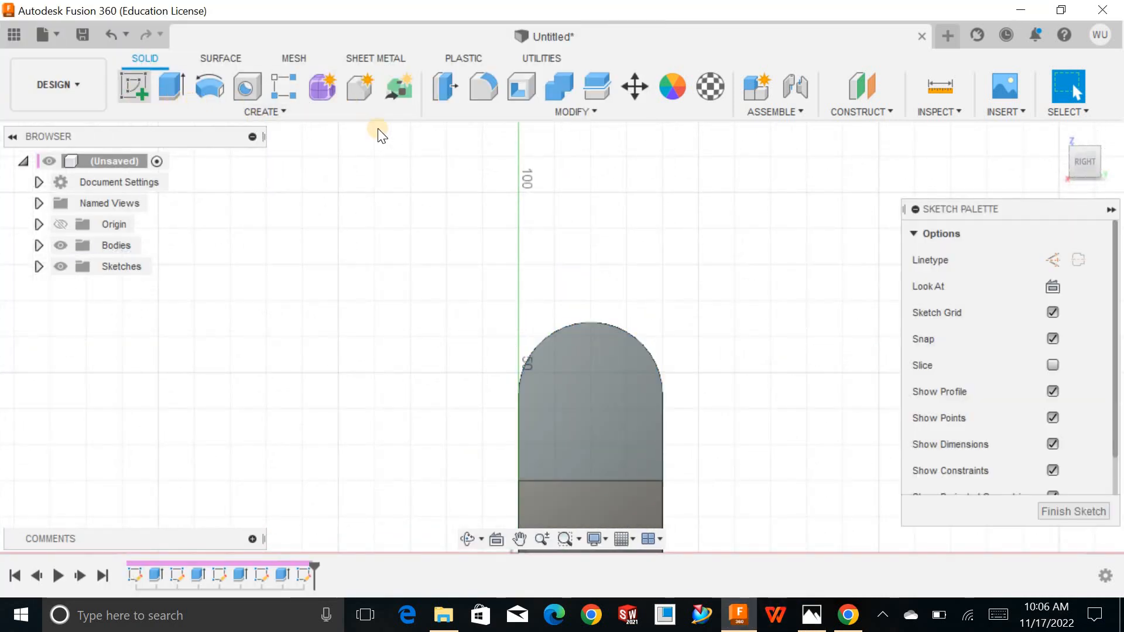
pyautogui.scroll(-5, 557, 459)
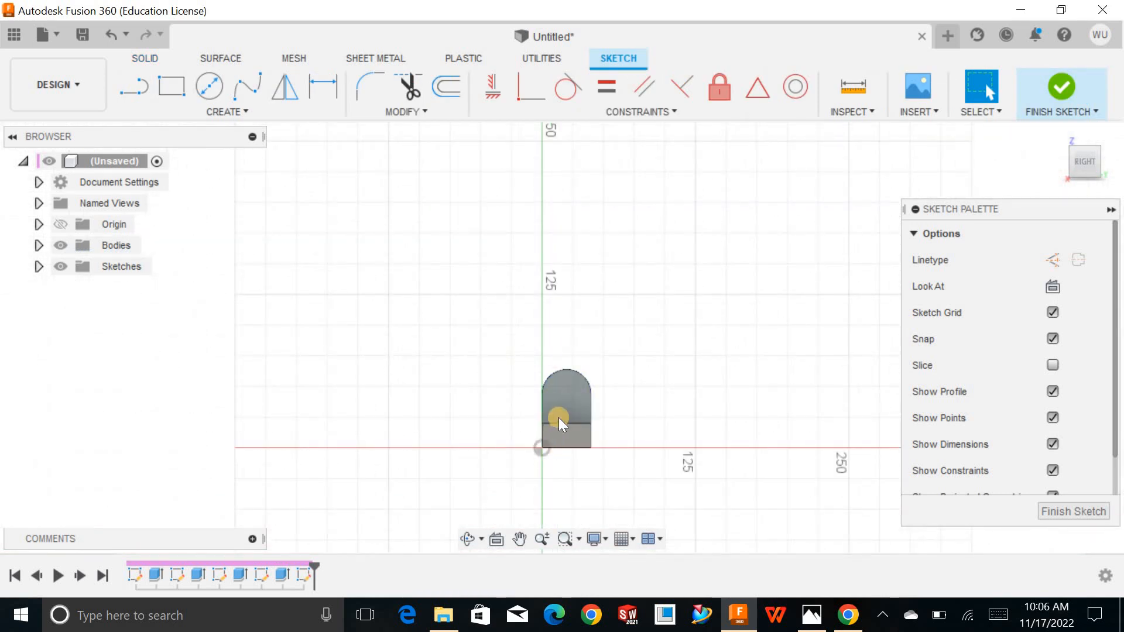
pyautogui.scroll(5, 558, 417)
pyautogui.click(209, 87)
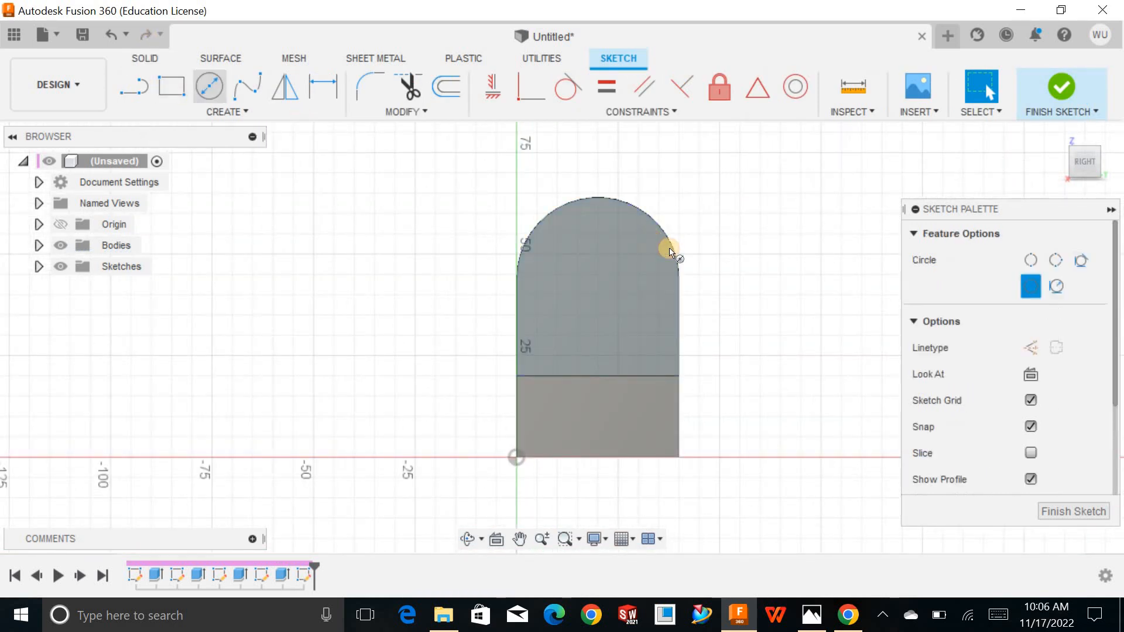
pyautogui.click(586, 256)
pyautogui.click(577, 240)
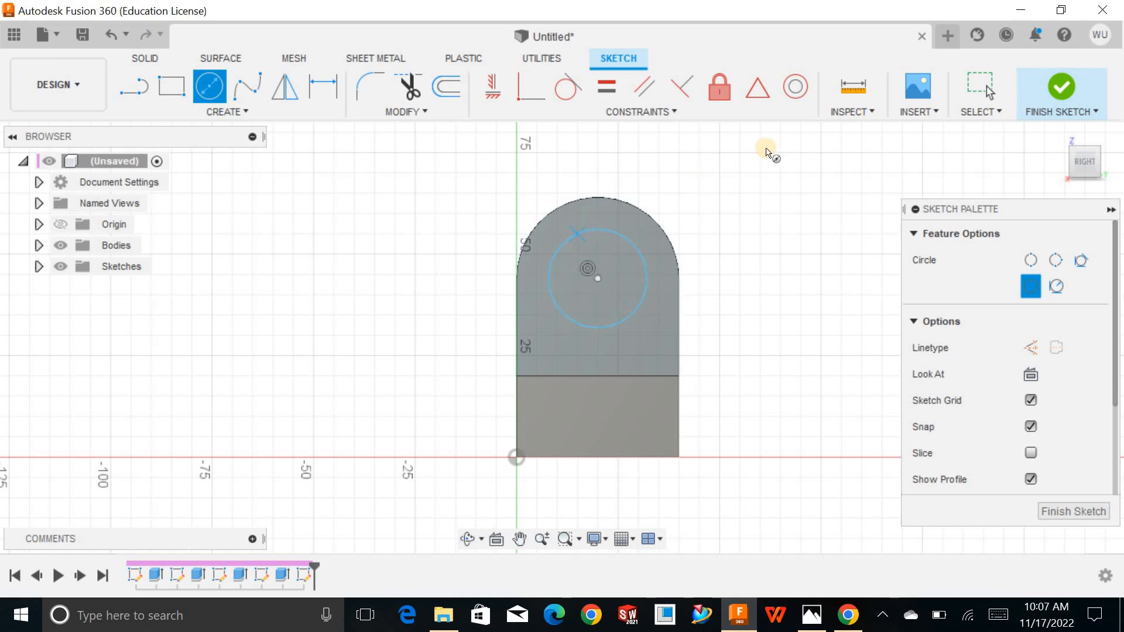
# Step: Try to apply a concentric constraint between the upright's rounded top edge and the new circle
pyautogui.click(794, 87)
pyautogui.click(628, 207)
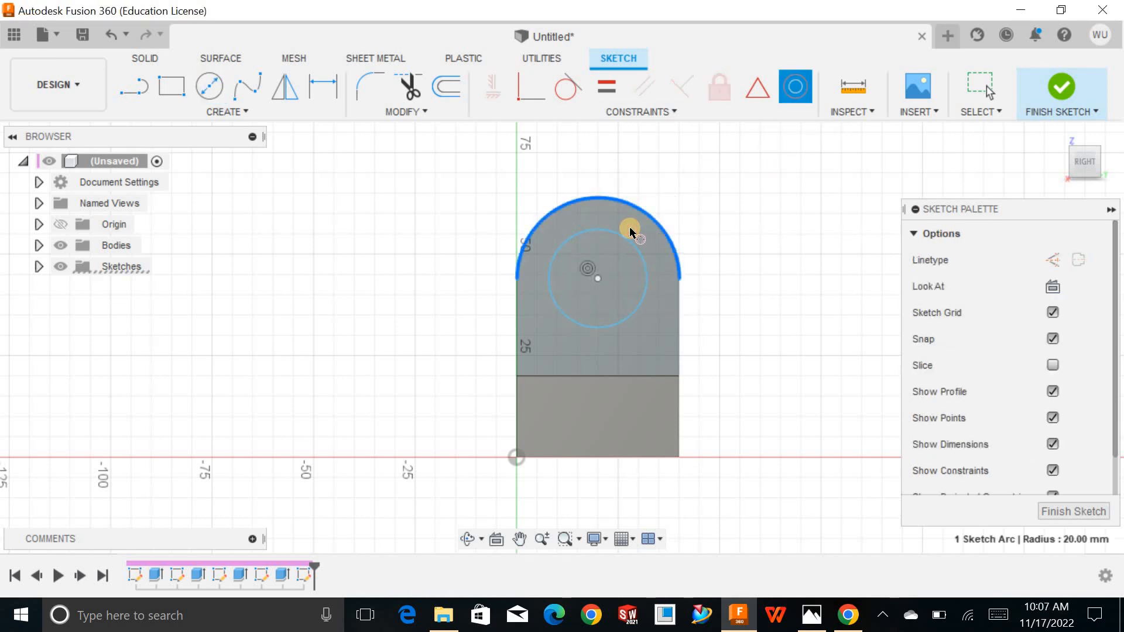
pyautogui.click(626, 234)
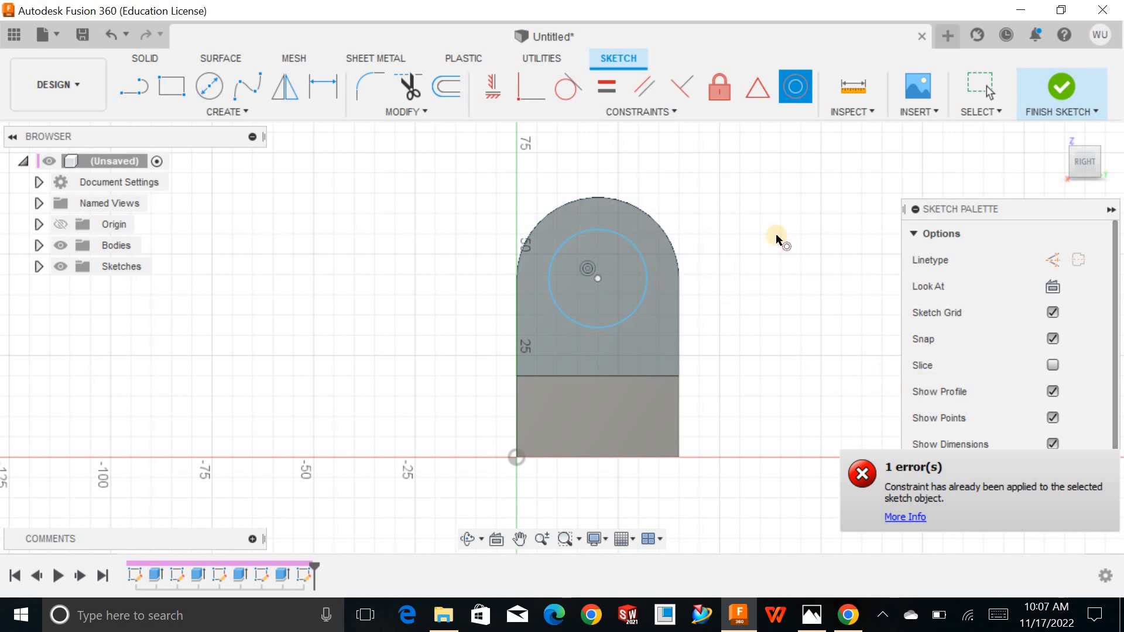
# Step: Dimension the circle's diameter to 24 mm, checking the R12 callout in the reference drawing
pyautogui.click(339, 97)
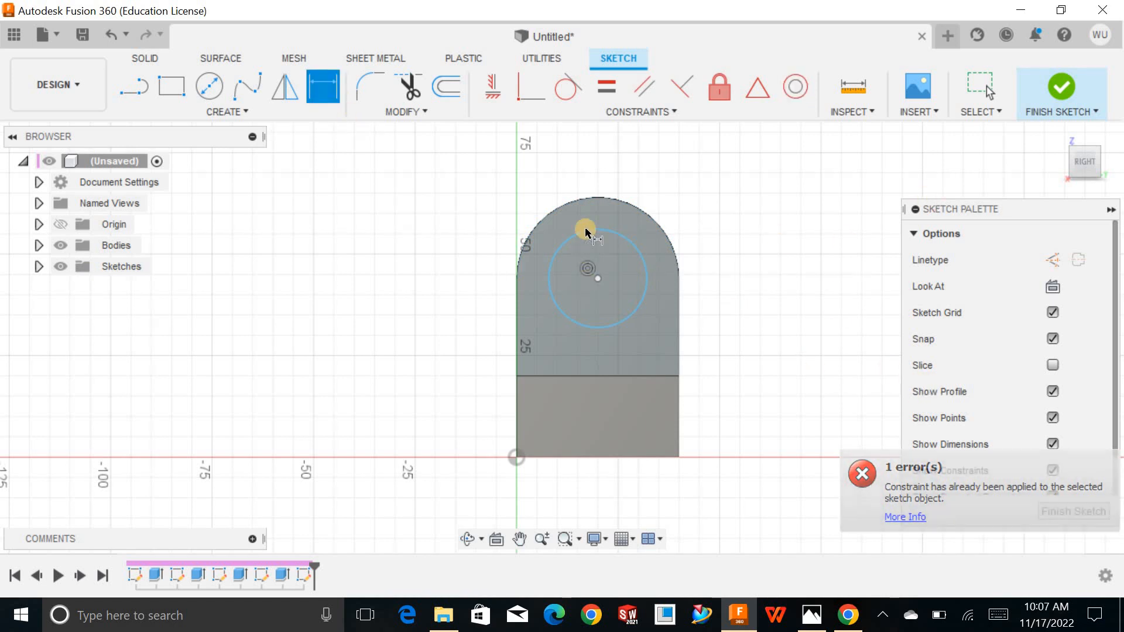
pyautogui.click(585, 229)
pyautogui.click(483, 249)
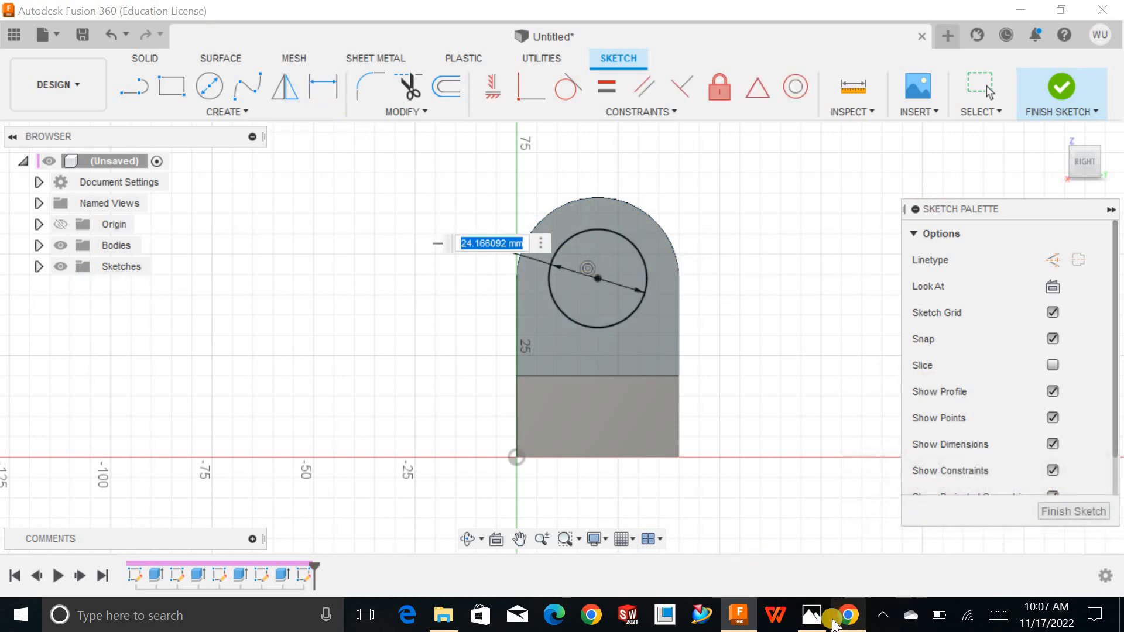
pyautogui.click(811, 616)
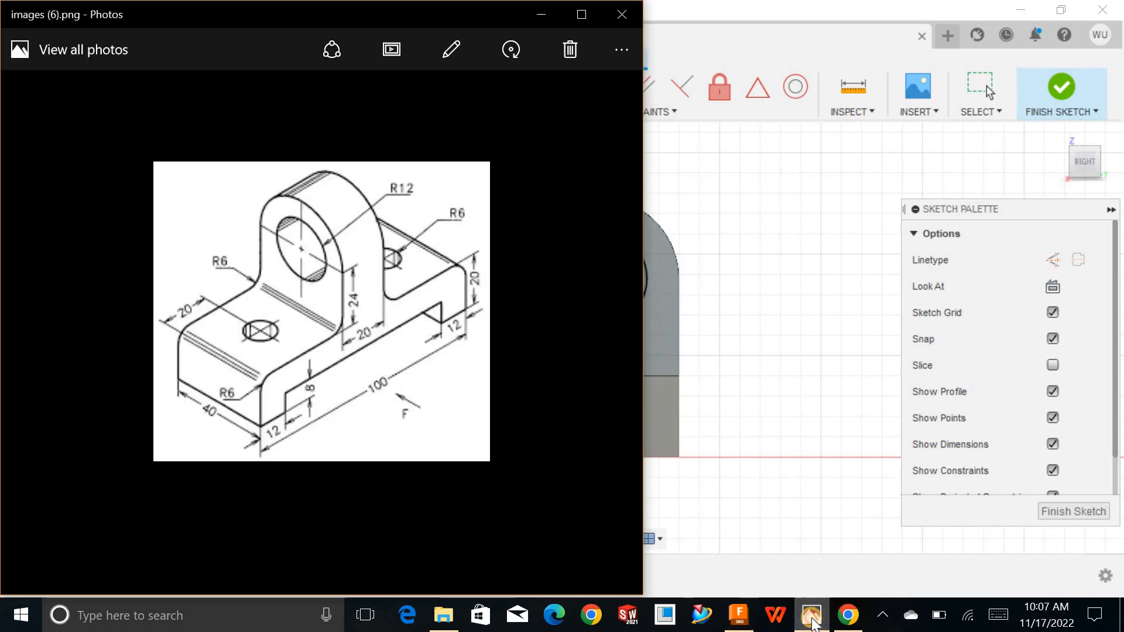
pyautogui.click(812, 616)
pyautogui.doubleClick(491, 243)
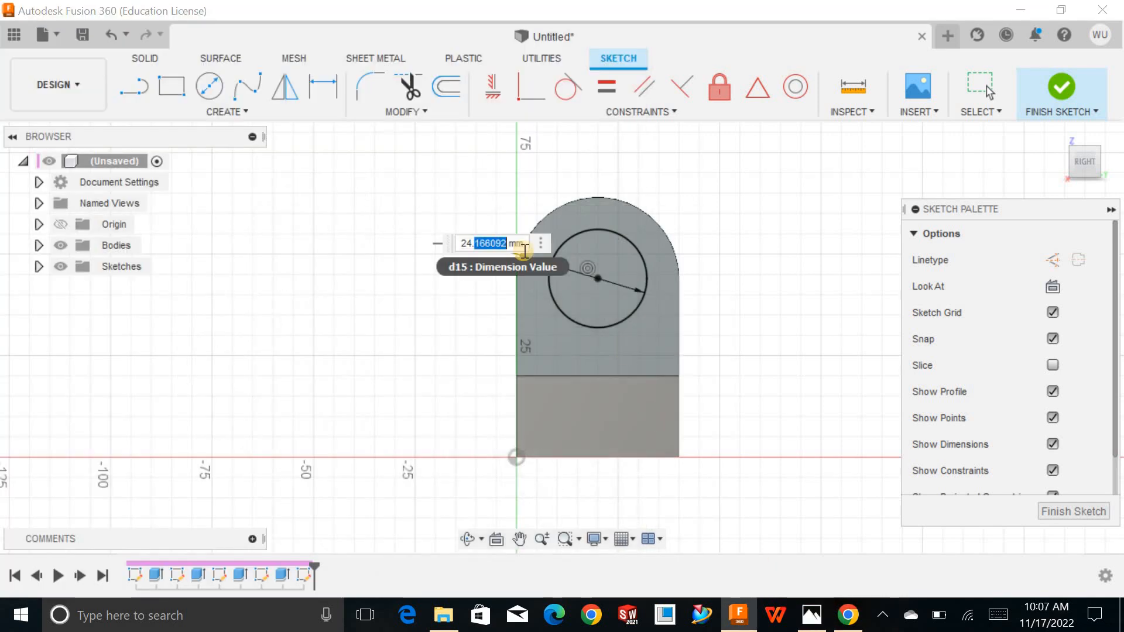
pyautogui.moveTo(526, 243); pyautogui.dragTo(465, 240)
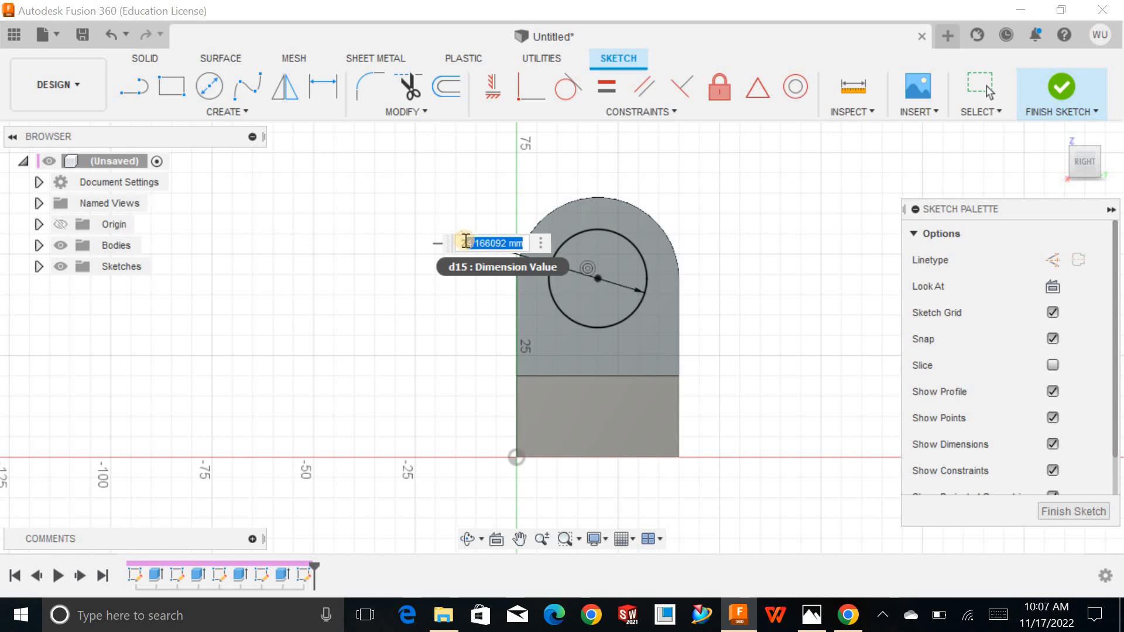
pyautogui.write('24')
pyautogui.press('Return')
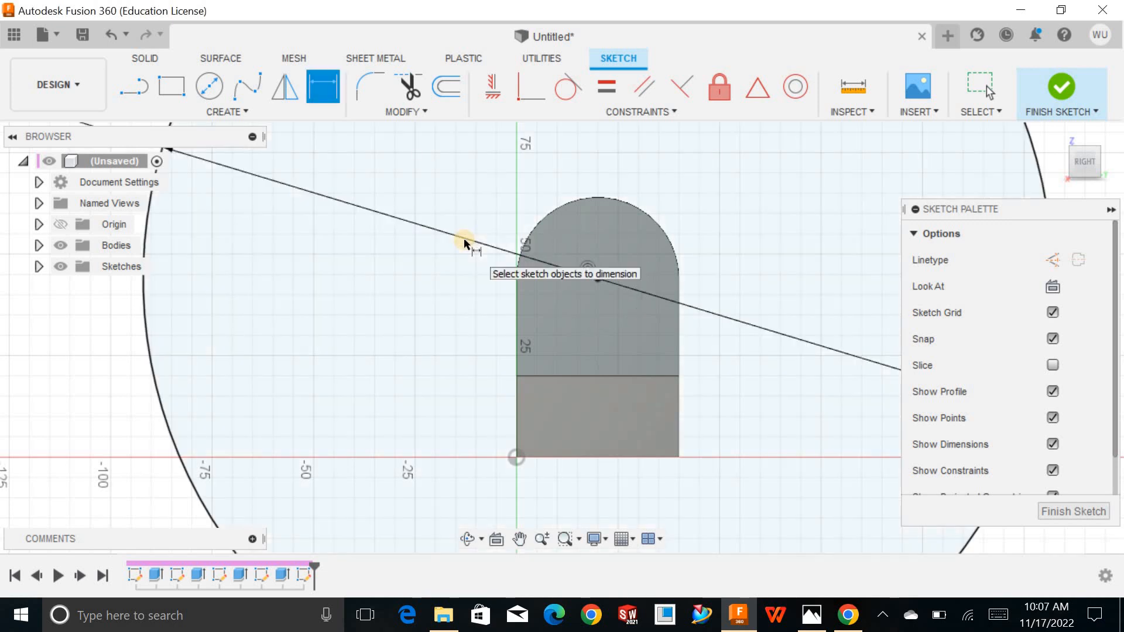
pyautogui.scroll(-10, 464, 244)
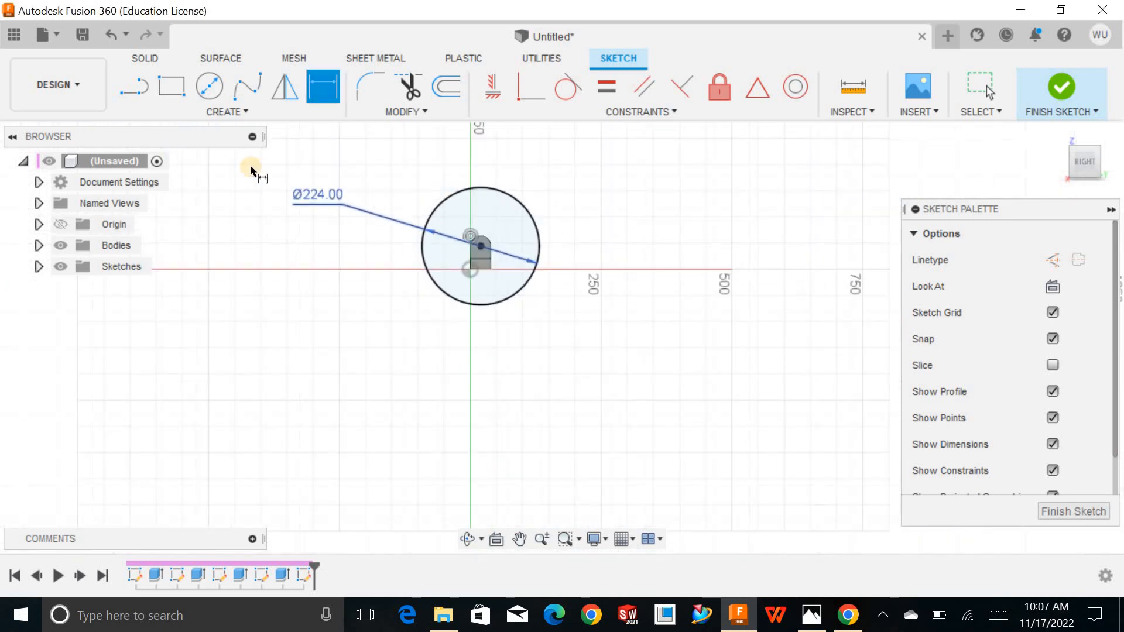
pyautogui.doubleClick(313, 195)
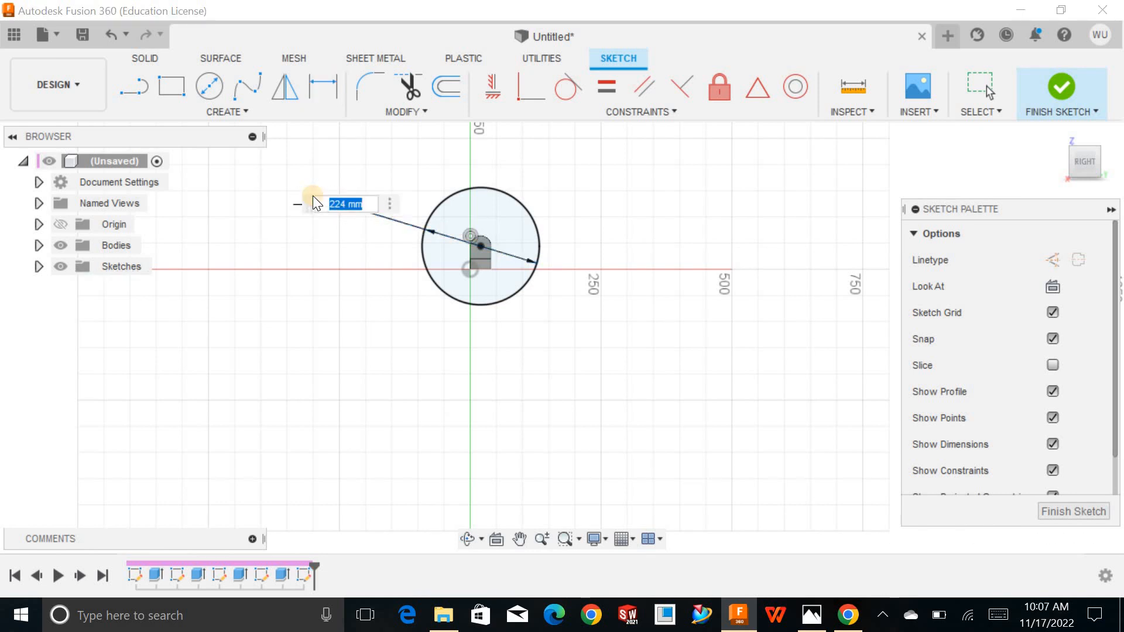
pyautogui.write('24')
pyautogui.press('Return')
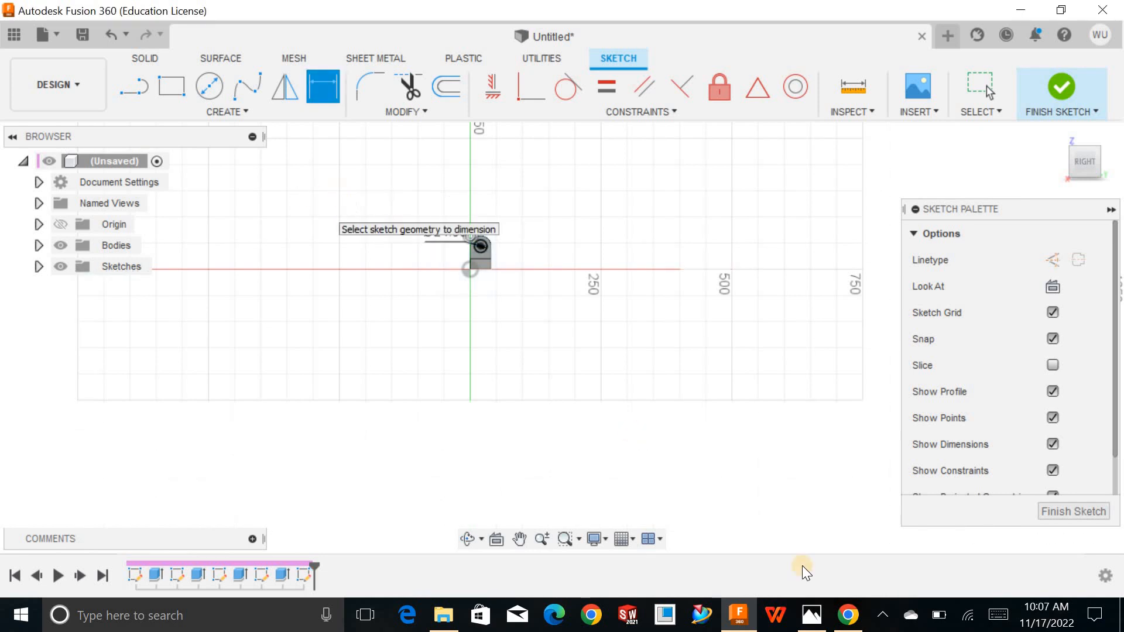
# Step: Finish the sketch and extrude the circle -30 mm as a cut through the upright
pyautogui.click(1044, 511)
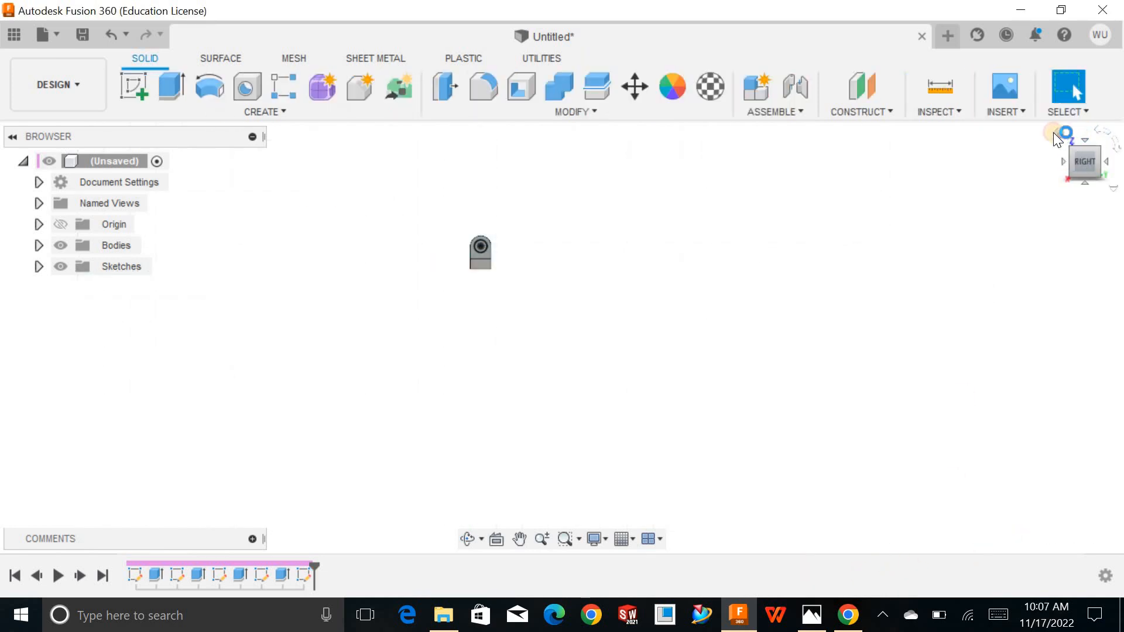
pyautogui.click(1054, 133)
pyautogui.click(160, 90)
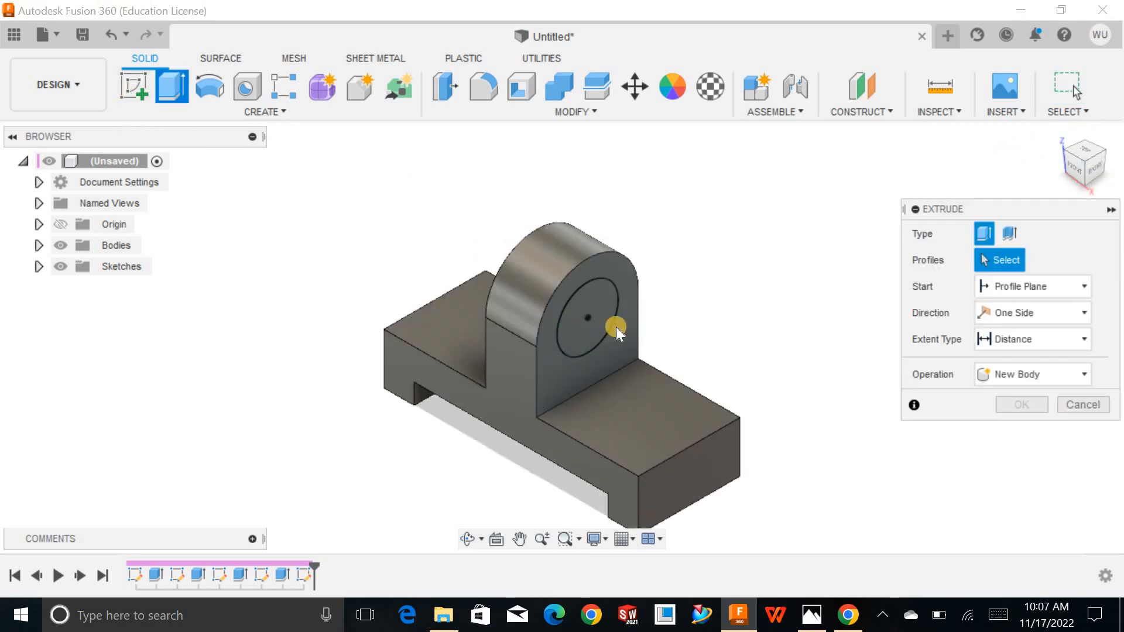
pyautogui.click(597, 320)
pyautogui.moveTo(532, 286); pyautogui.dragTo(465, 252)
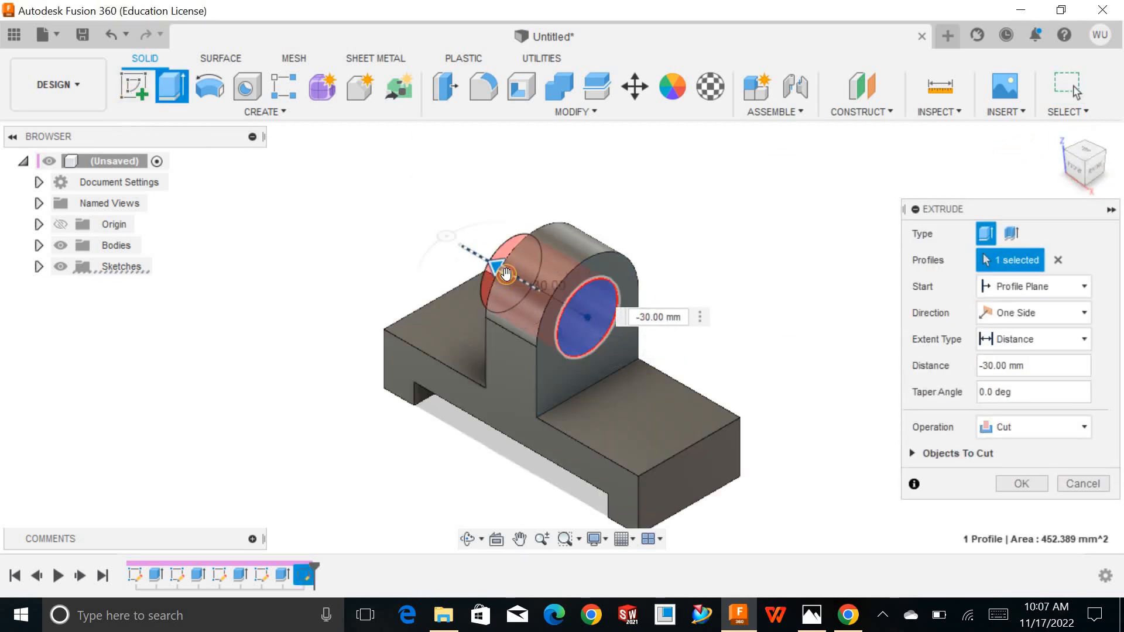
pyautogui.click(1019, 483)
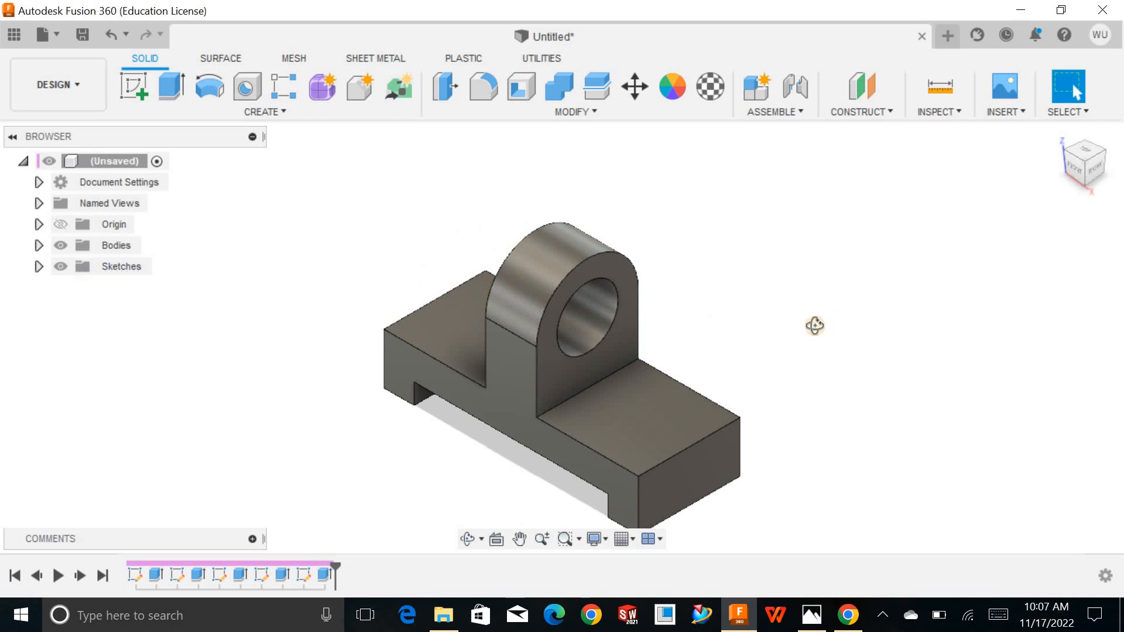
# Step: Consult the reference drawing, start a sketch on the base's right top face, and draw a circle about 16 mm in diameter centered on each side
pyautogui.click(810, 616)
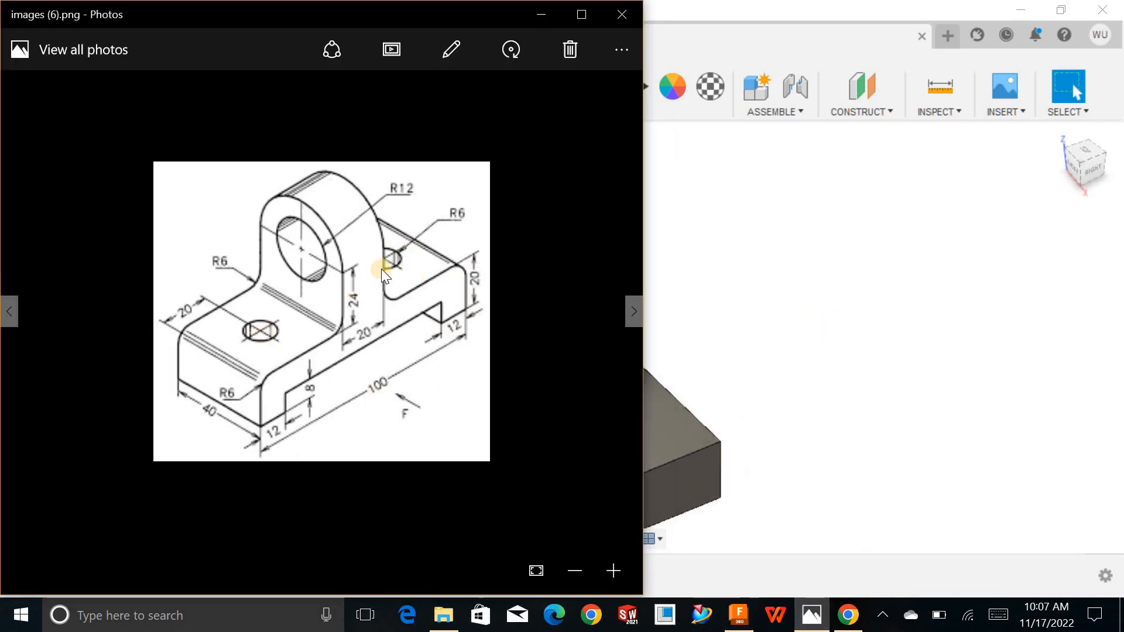
pyautogui.click(740, 614)
pyautogui.click(644, 449)
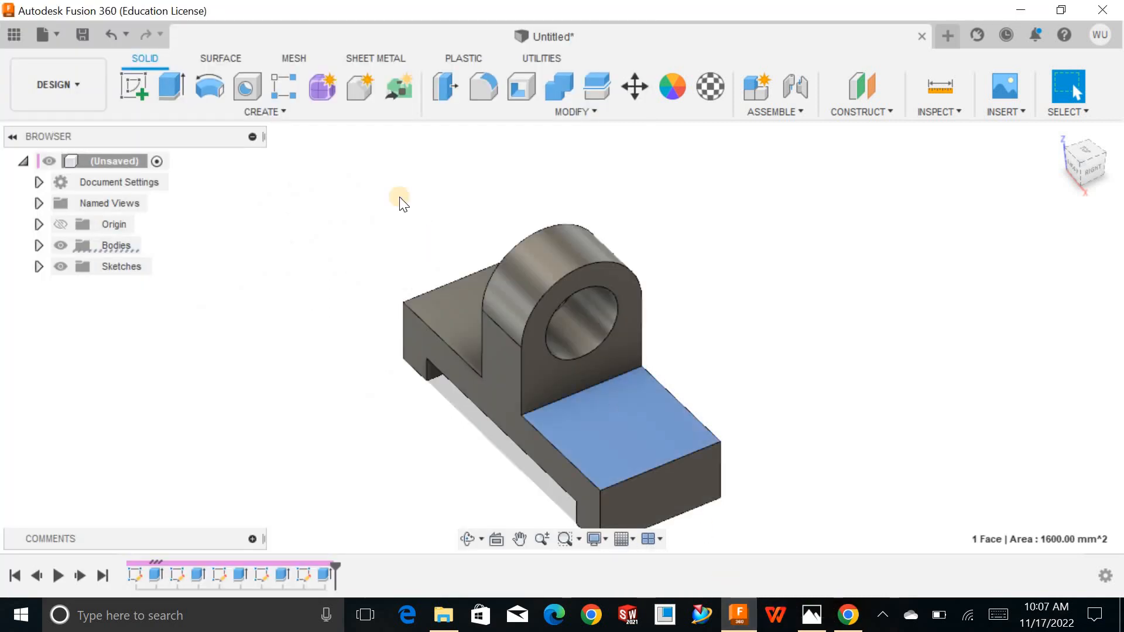
pyautogui.click(131, 86)
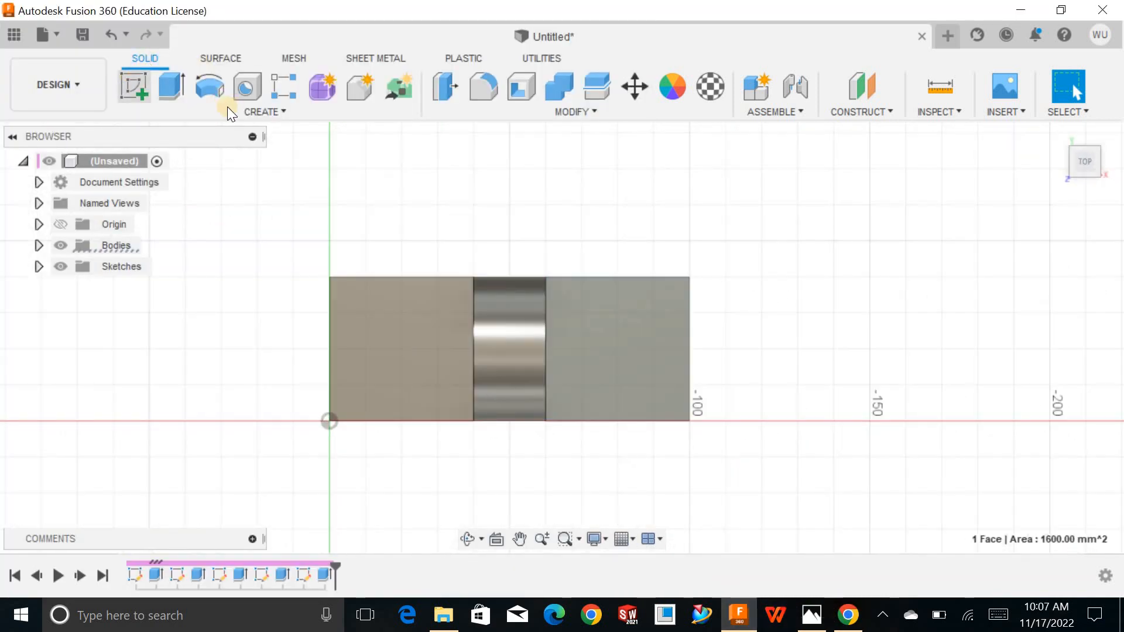
pyautogui.click(221, 88)
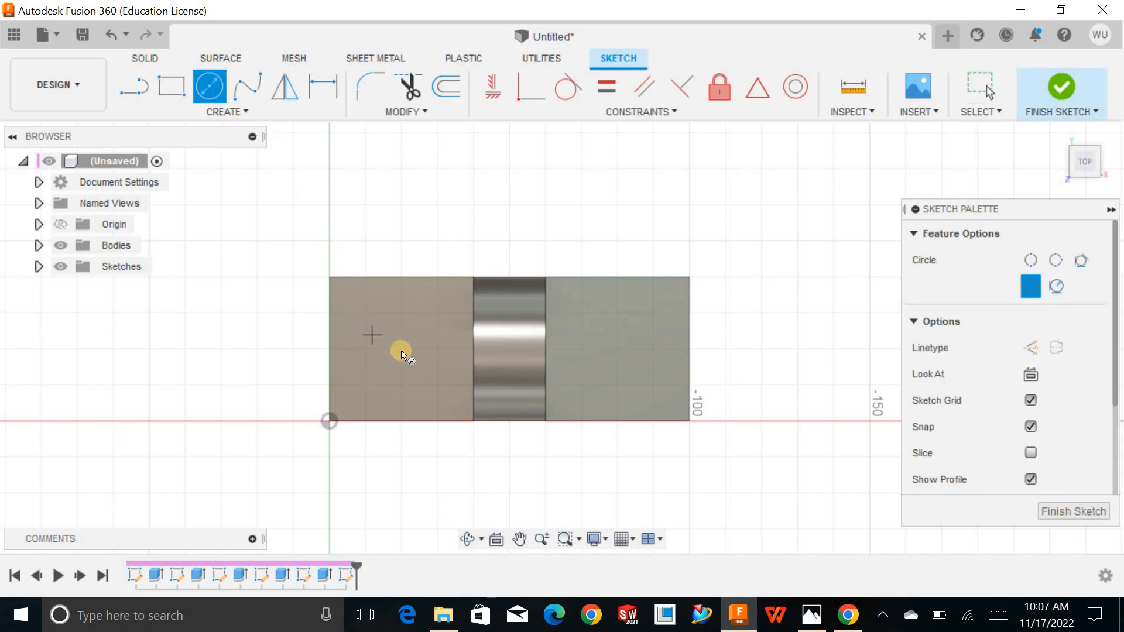
pyautogui.click(402, 350)
pyautogui.click(380, 328)
pyautogui.click(617, 349)
pyautogui.click(603, 325)
pyautogui.moveTo(576, 209)
pyautogui.keyDown('shift'); pyautogui.mouseDown(button='middle')
pyautogui.moveTo(579, 178)
pyautogui.moveTo(579, 193)
pyautogui.mouseUp(button='middle'); pyautogui.keyUp('shift')
# Step: Dimension both circles on the base's top faces to a diameter of 12 mm
pyautogui.click(316, 90)
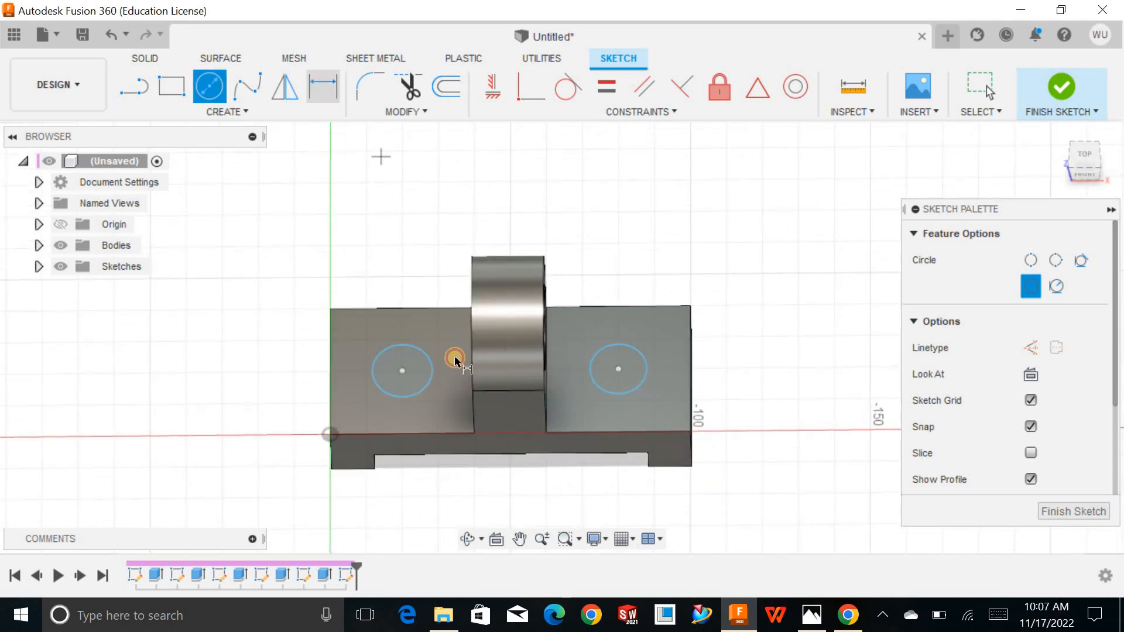
pyautogui.click(378, 272)
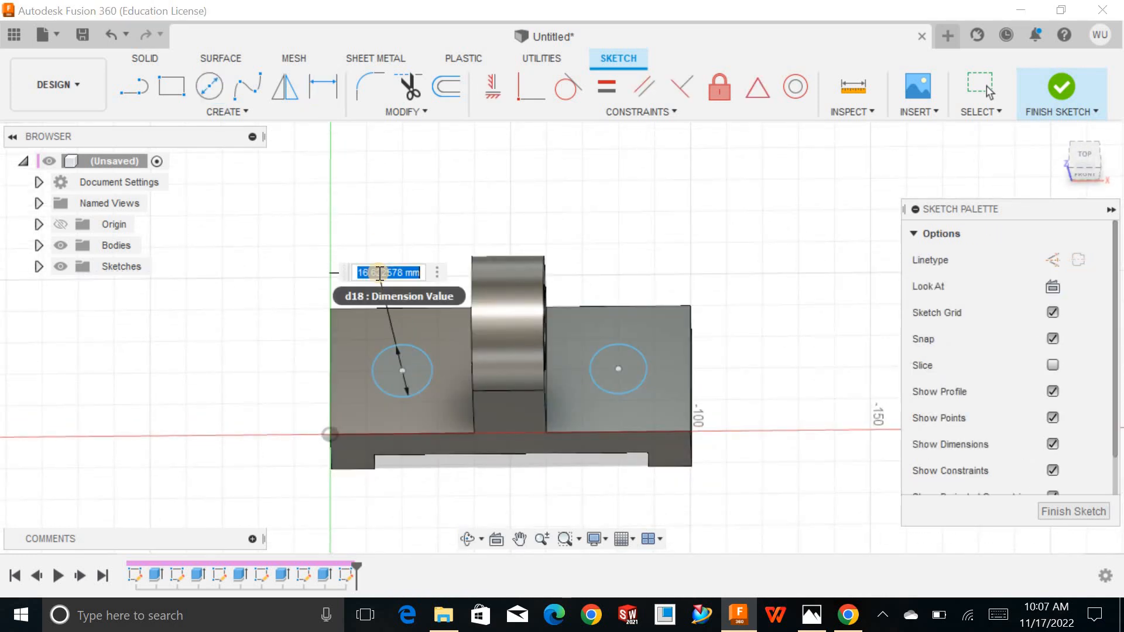
pyautogui.write('12')
pyautogui.press('Return')
pyautogui.click(601, 347)
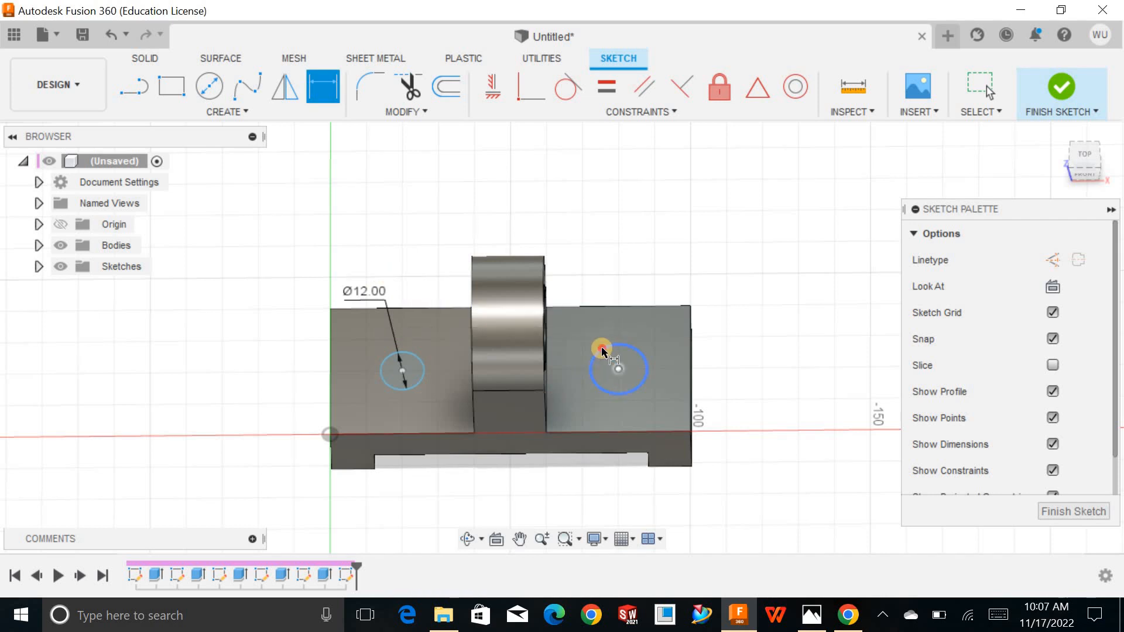
pyautogui.click(621, 271)
pyautogui.write('12')
pyautogui.press('Return')
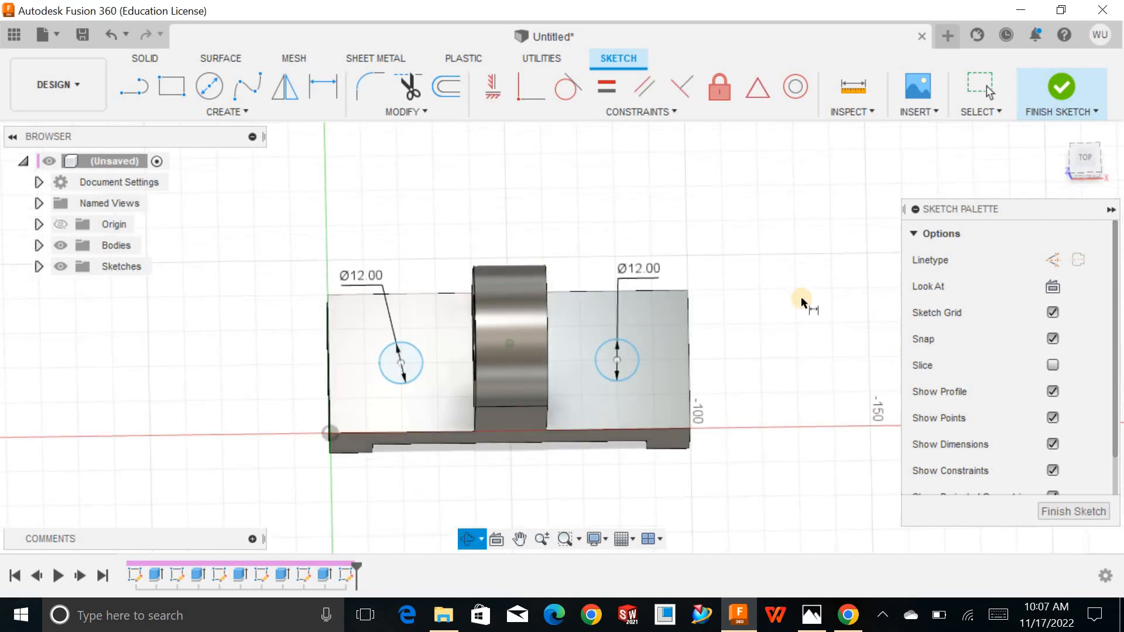
# Step: Check the hole position in the reference drawing and dimension the first circle's center 20 mm from the base end at the -100 mark
pyautogui.click(498, 536)
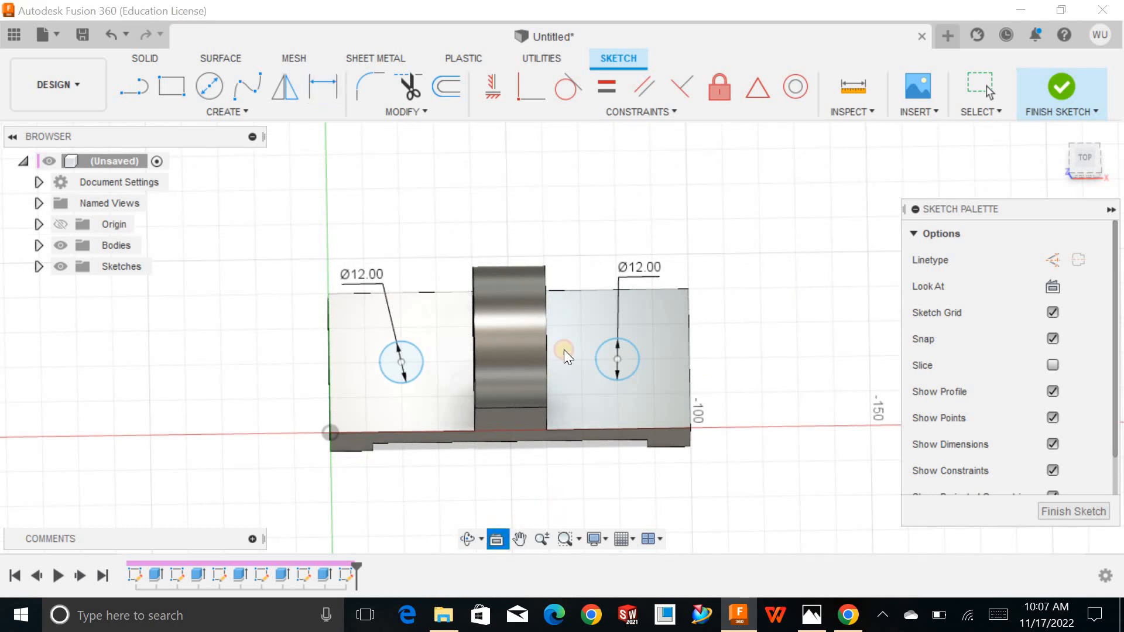
pyautogui.click(563, 350)
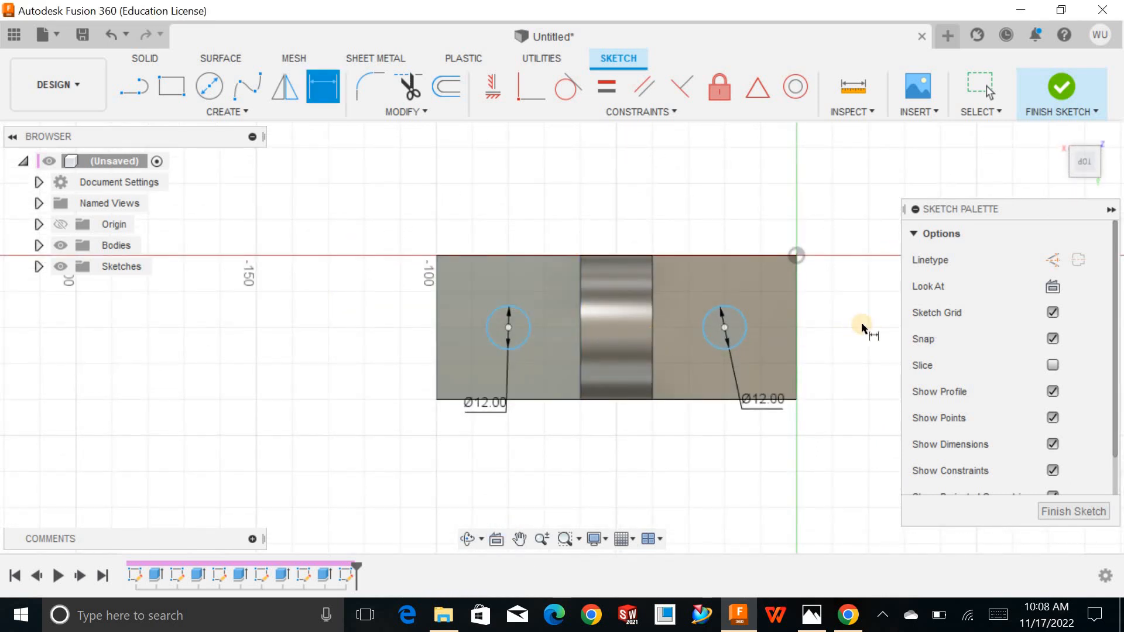
pyautogui.scroll(3, 865, 326)
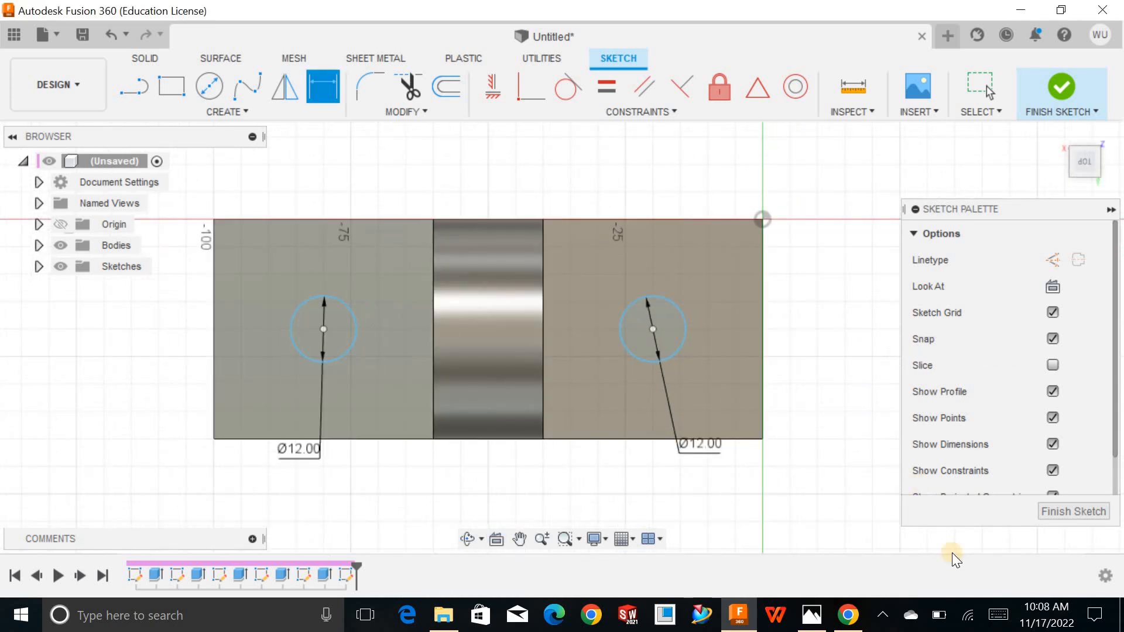
pyautogui.click(812, 620)
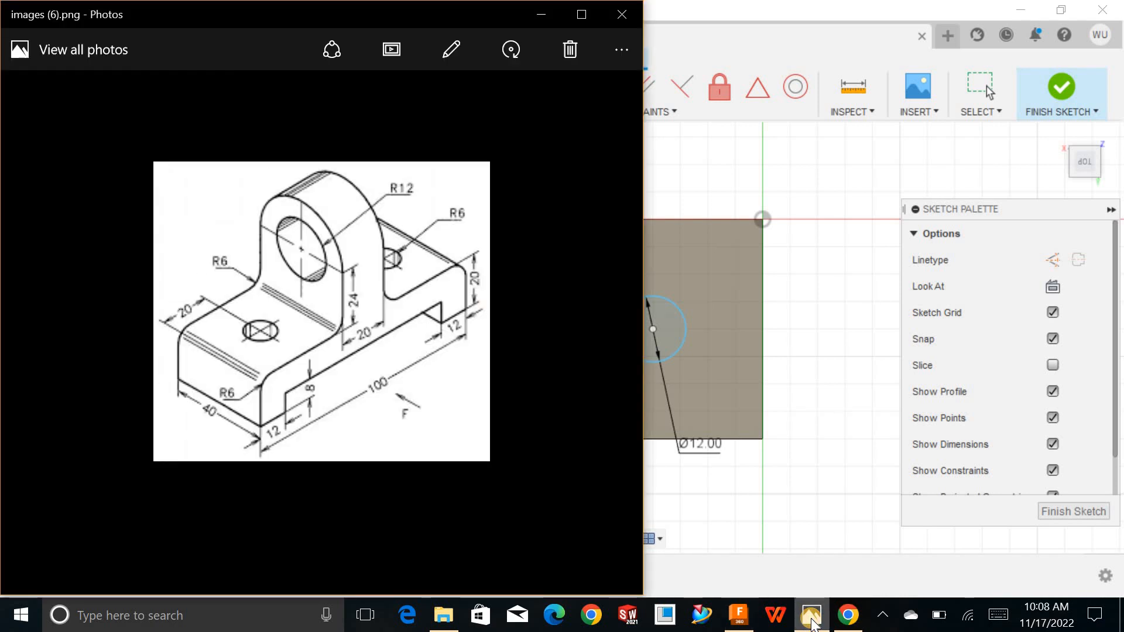
pyautogui.click(812, 621)
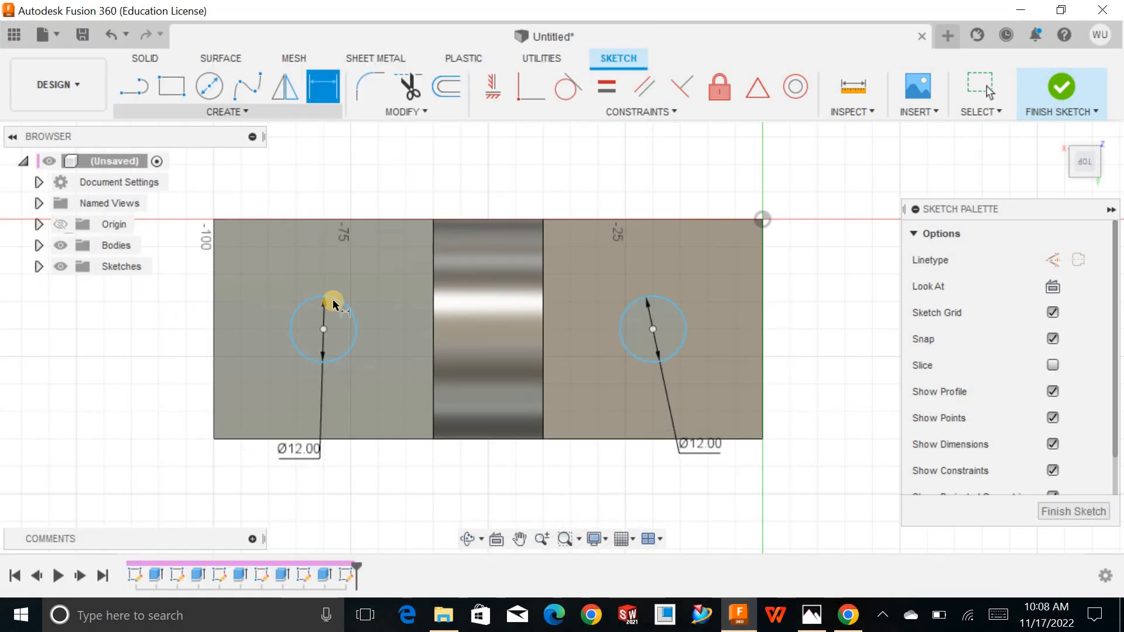
pyautogui.click(323, 330)
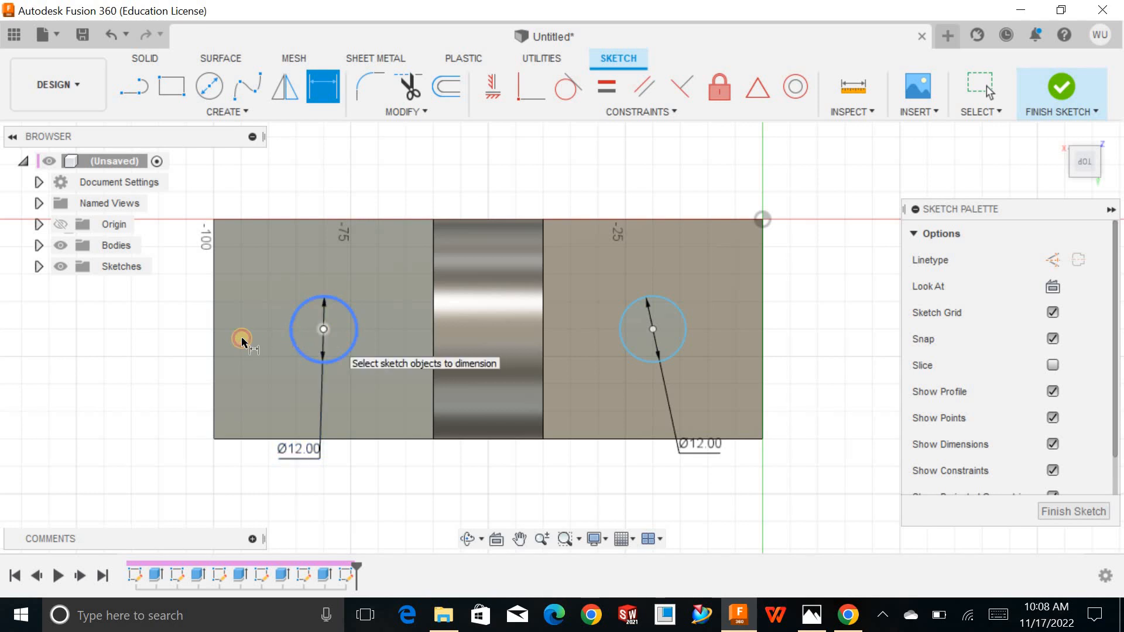
pyautogui.click(213, 347)
pyautogui.click(255, 302)
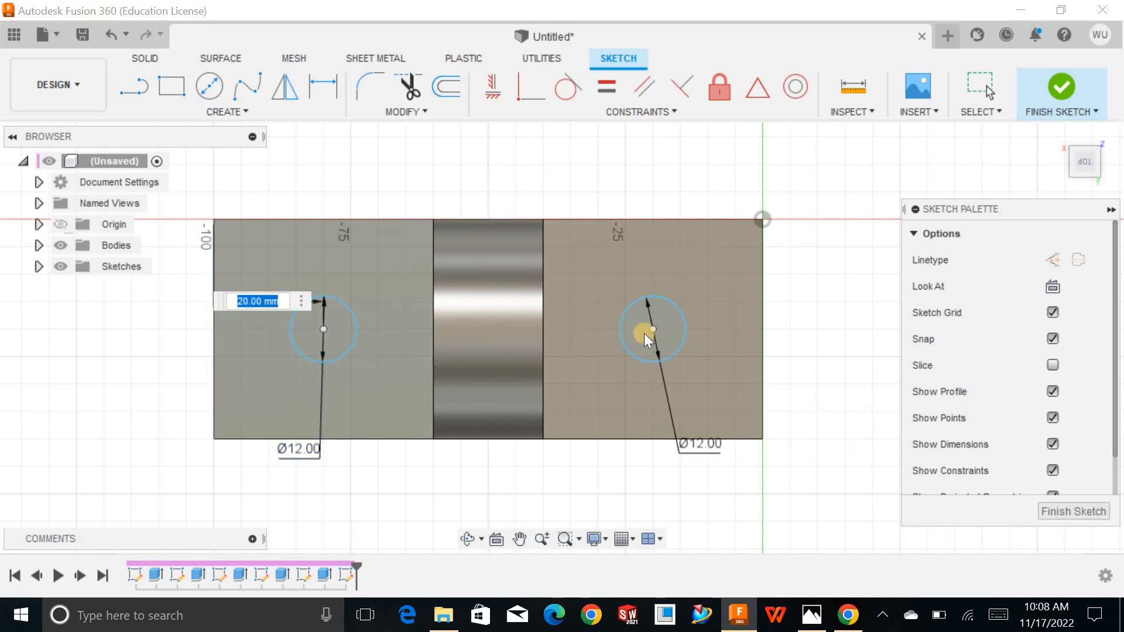
pyautogui.click(623, 269)
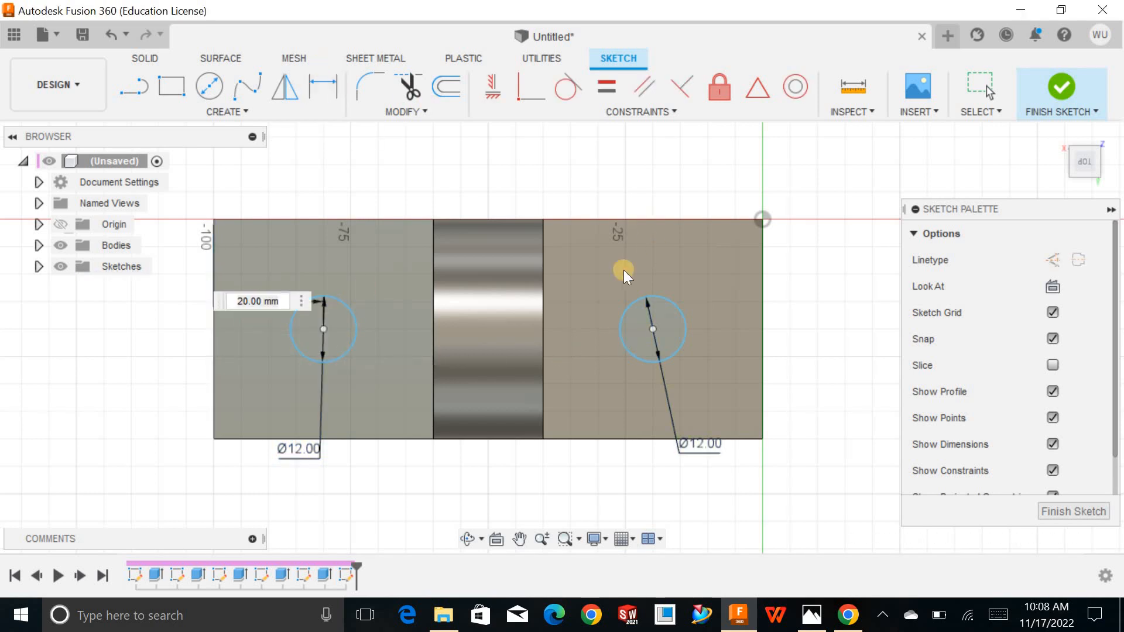
pyautogui.click(654, 327)
pyautogui.click(261, 311)
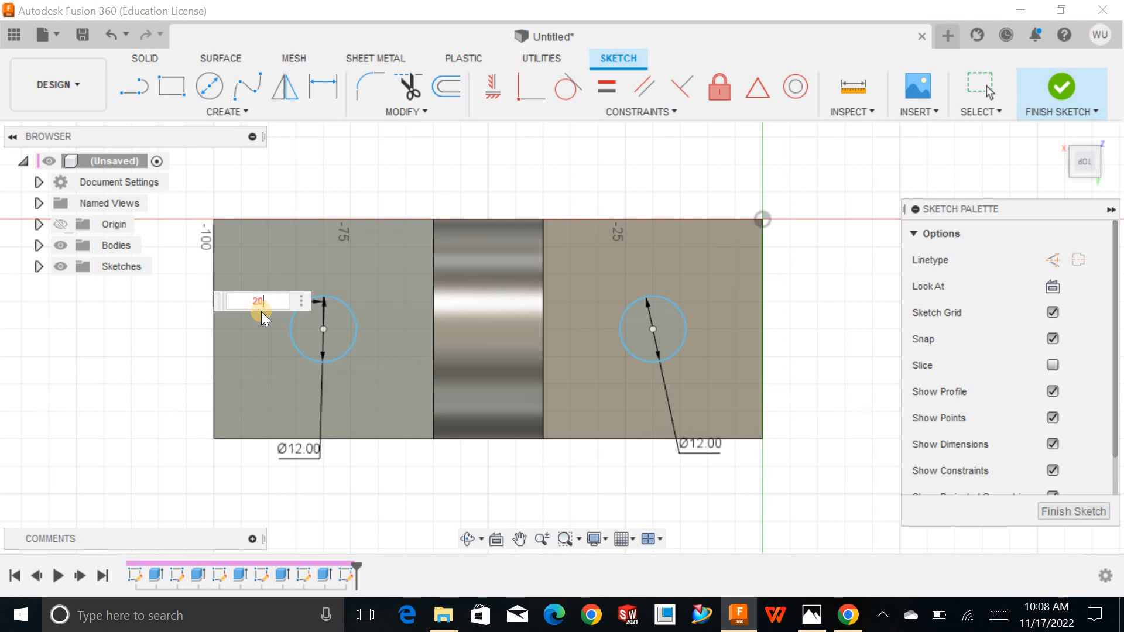
pyautogui.press('Return')
# Step: Dimension the other circle's center 20 mm from the base end at the origin and finish the sketch
pyautogui.click(652, 329)
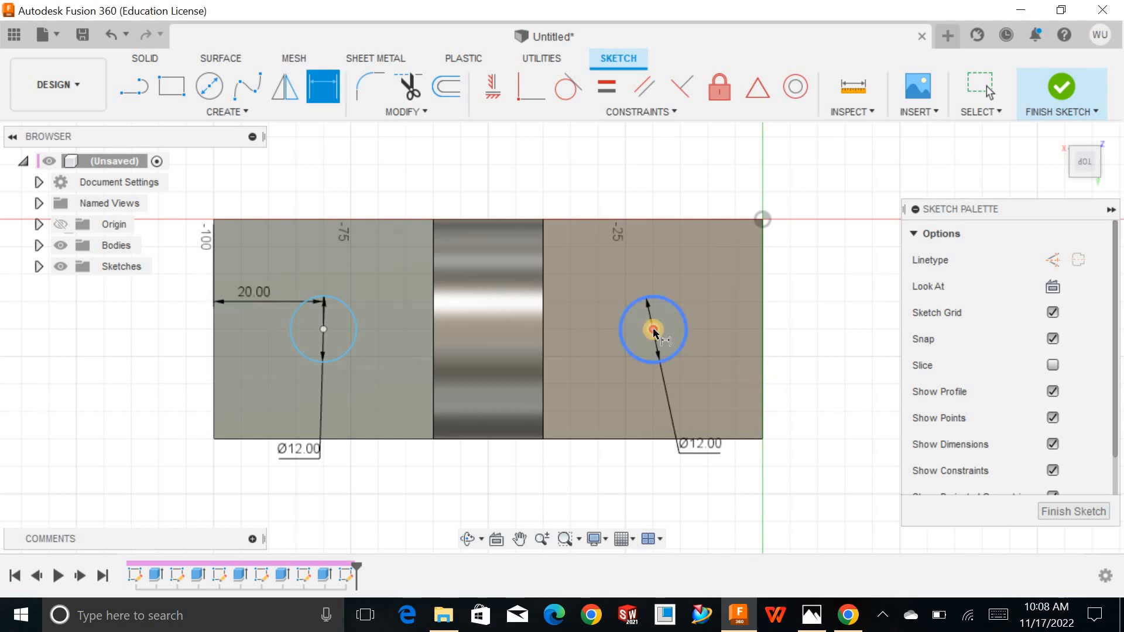
pyautogui.click(747, 330)
pyautogui.click(713, 307)
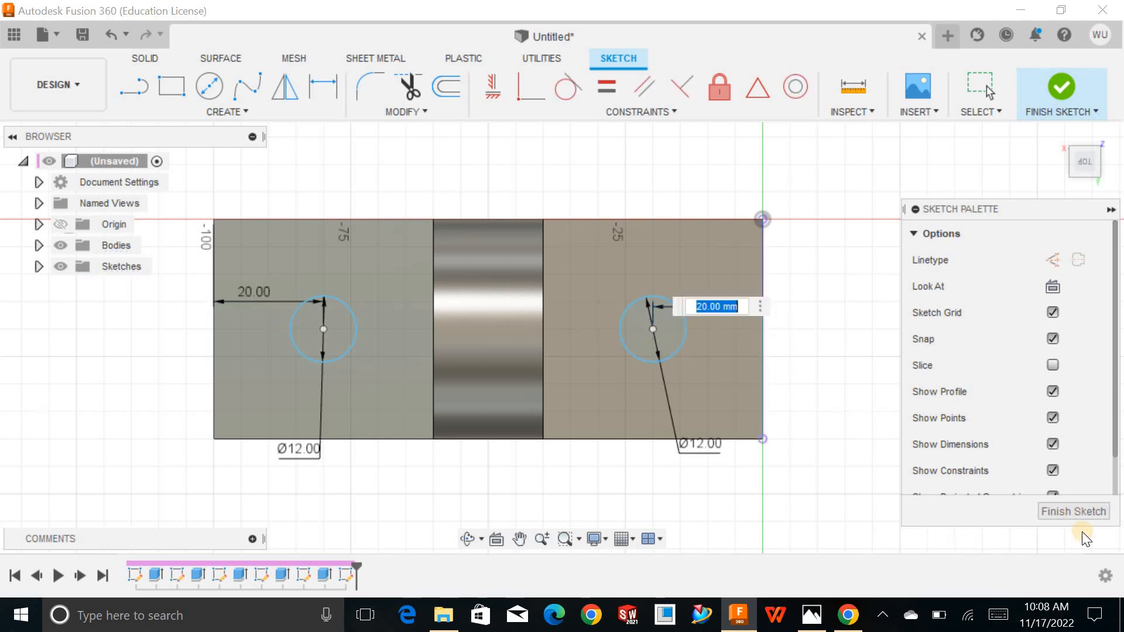
pyautogui.press('Return')
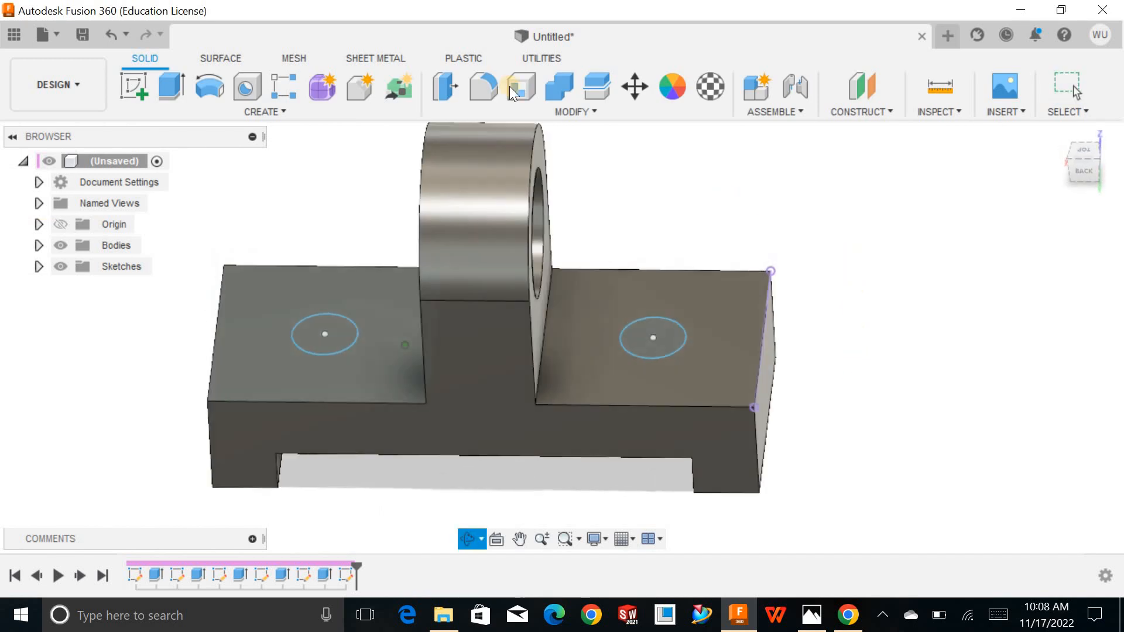
# Step: Extrude both circles downward as a cut through the base to form the two holes
pyautogui.click(187, 113)
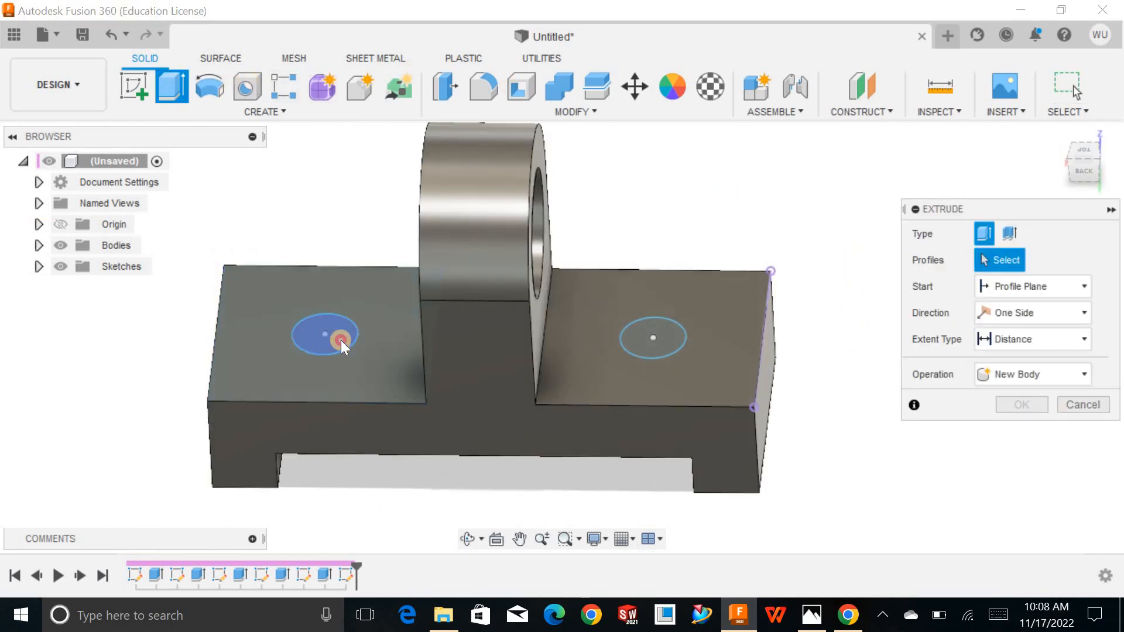
pyautogui.click(341, 339)
pyautogui.click(676, 336)
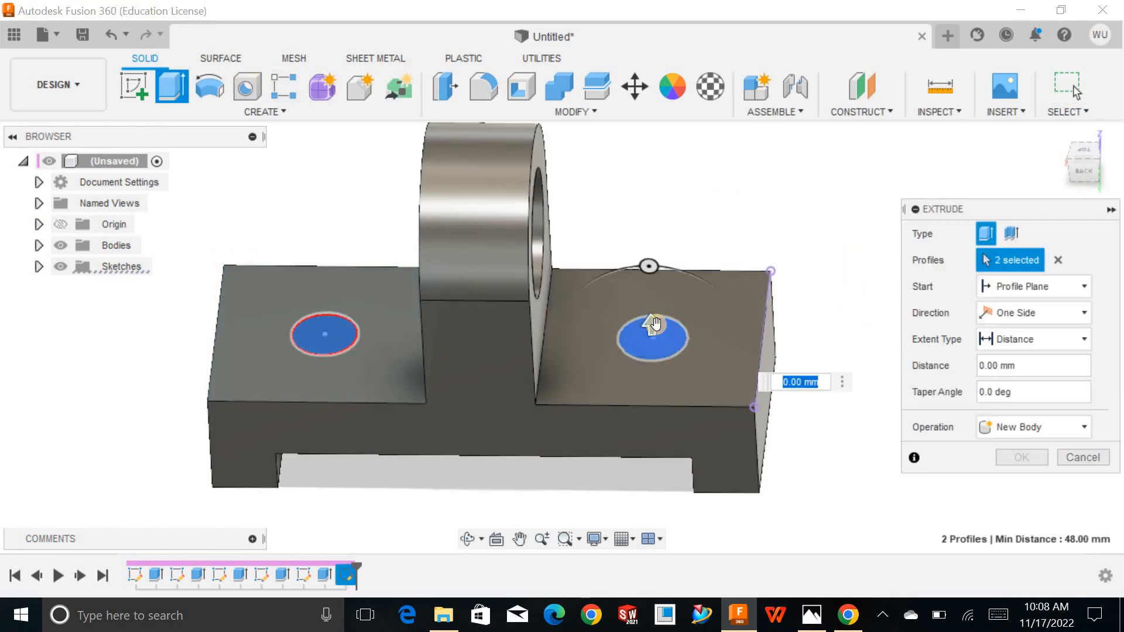
pyautogui.moveTo(653, 323); pyautogui.dragTo(1003, 451)
pyautogui.click(1021, 483)
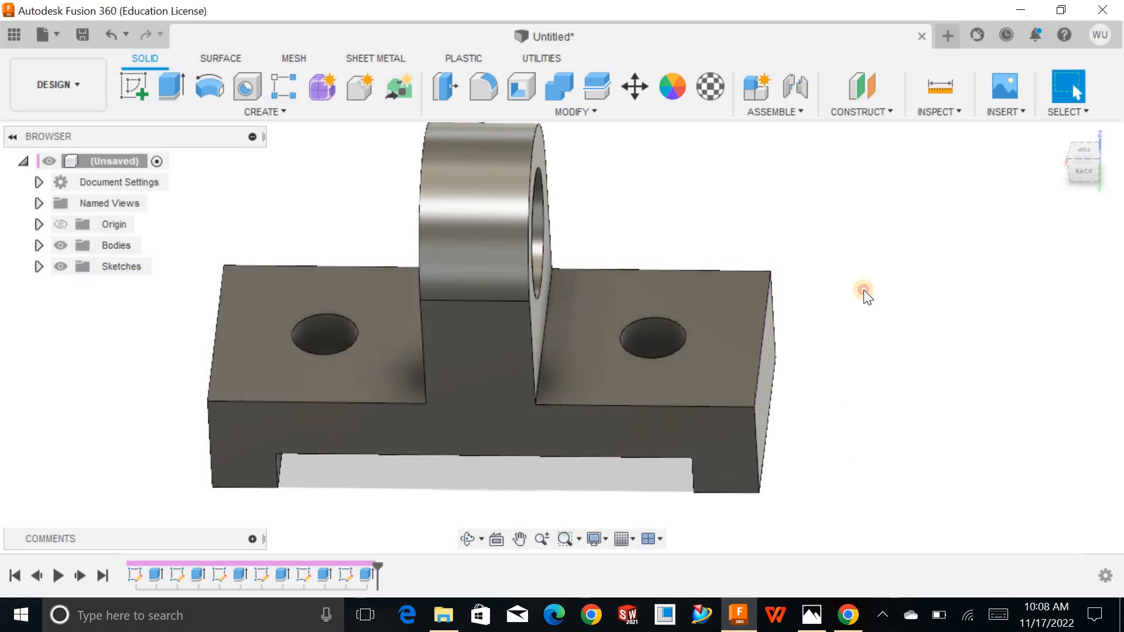
pyautogui.keyDown('shift'); pyautogui.moveTo(878, 268); pyautogui.dragTo(1053, 152, button='middle'); pyautogui.keyUp('shift')
pyautogui.click(1054, 132)
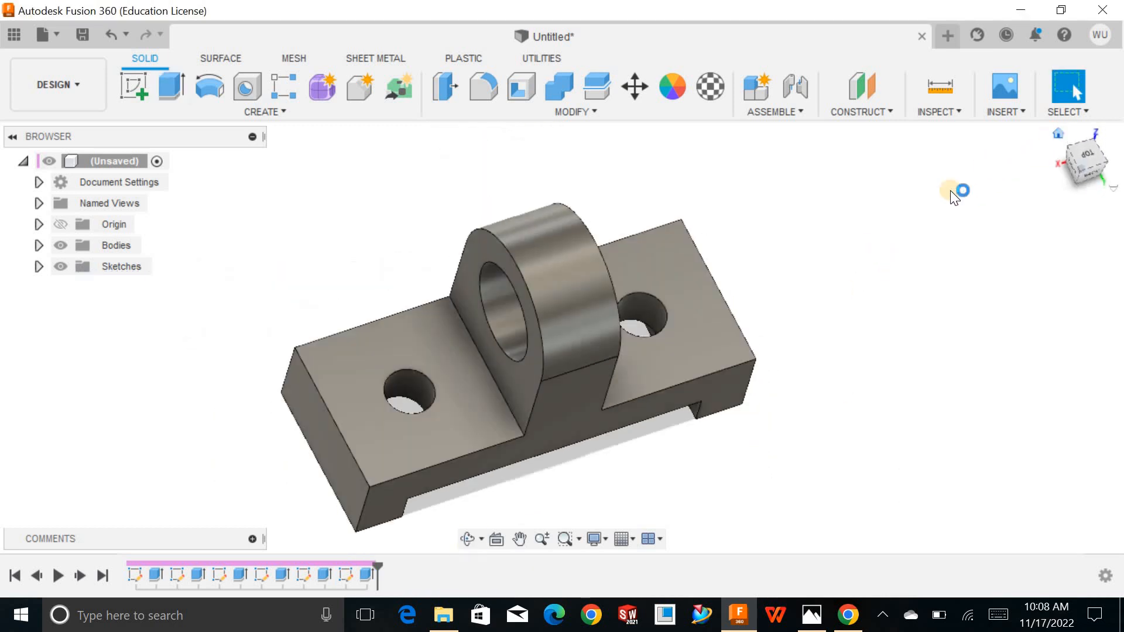
# Step: Consult the reference drawing and fillet the base's two top end edges and both upright-to-base edges with a 6 mm radius
pyautogui.click(812, 614)
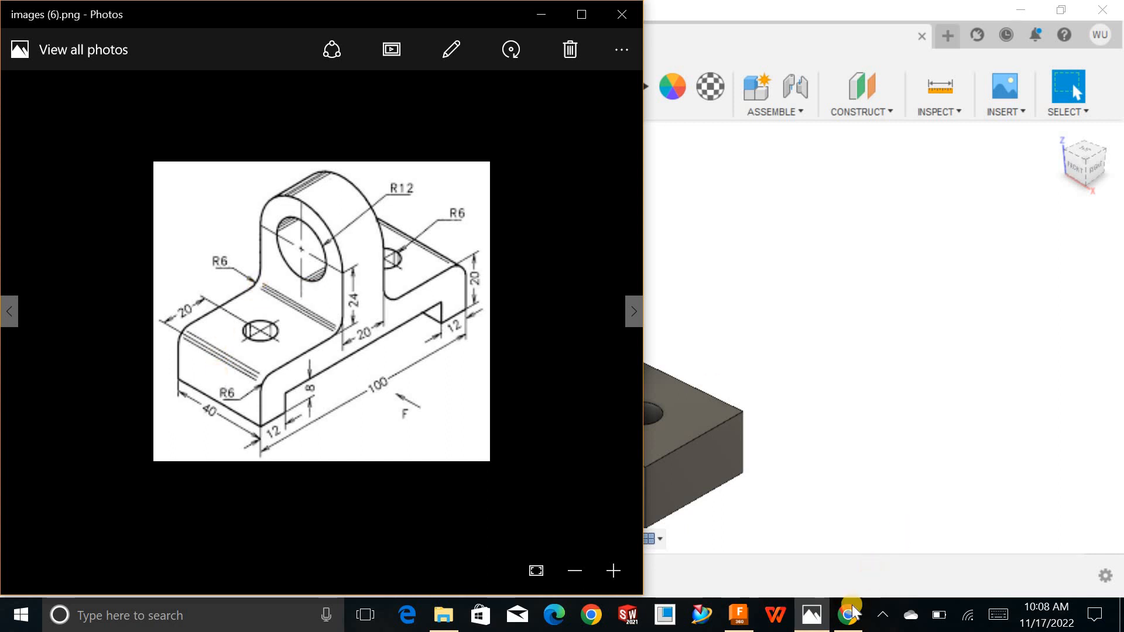
pyautogui.moveTo(825, 622)
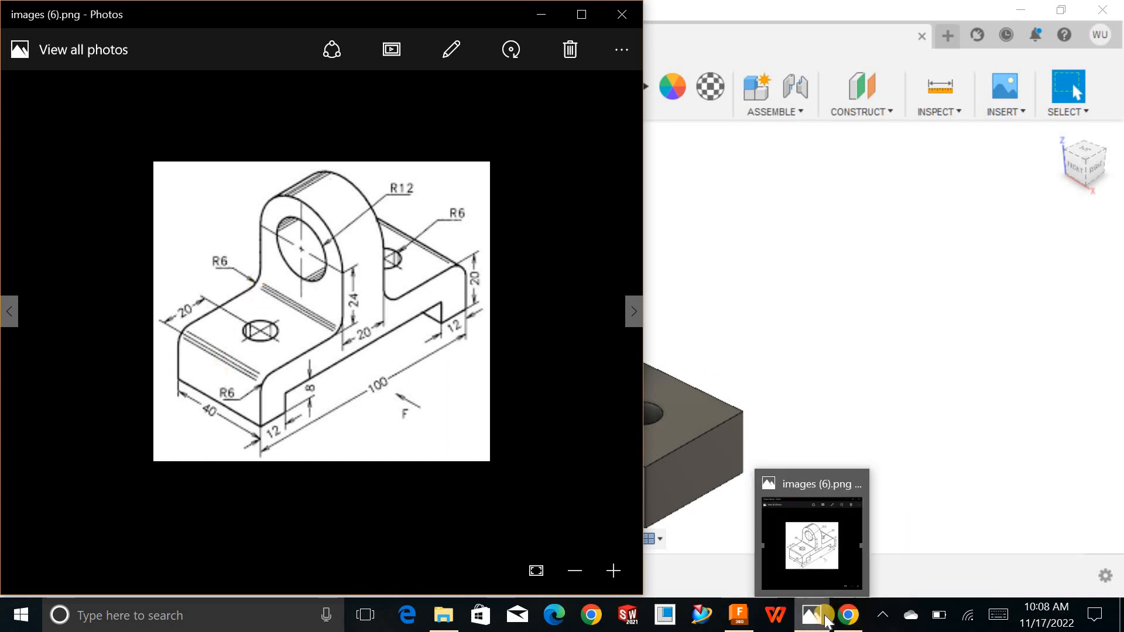
pyautogui.click(742, 613)
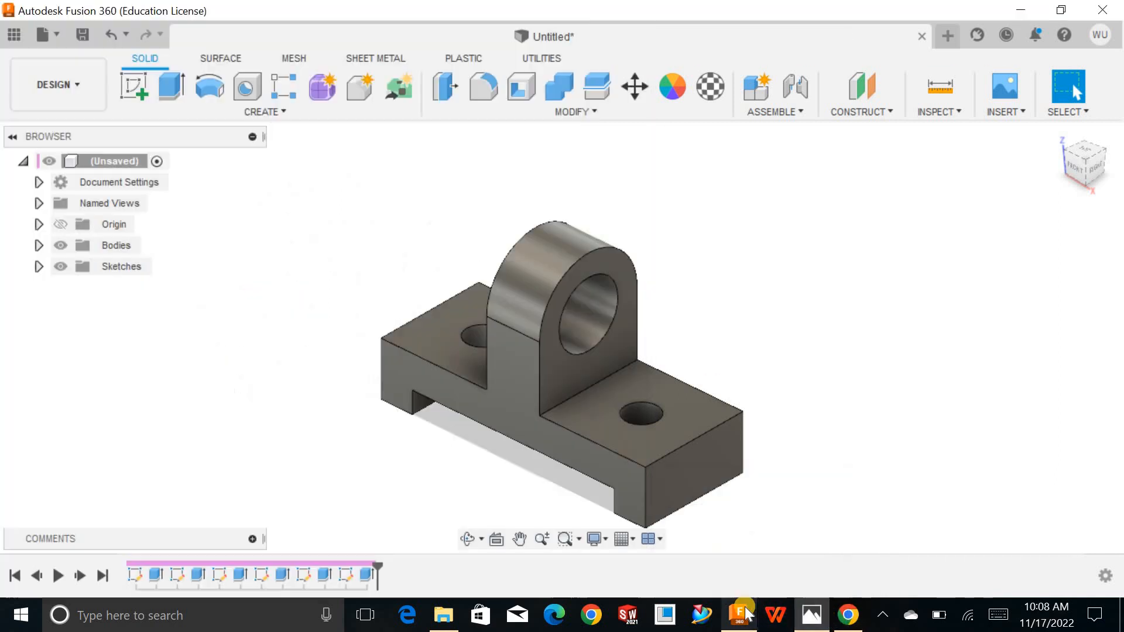
pyautogui.click(489, 95)
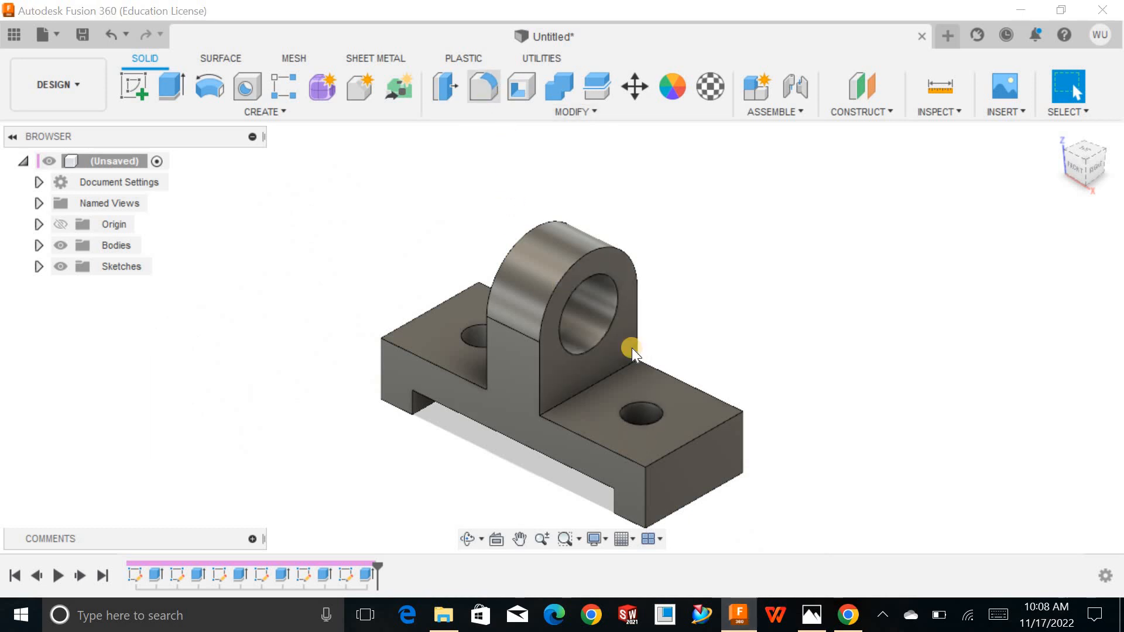
pyautogui.click(670, 450)
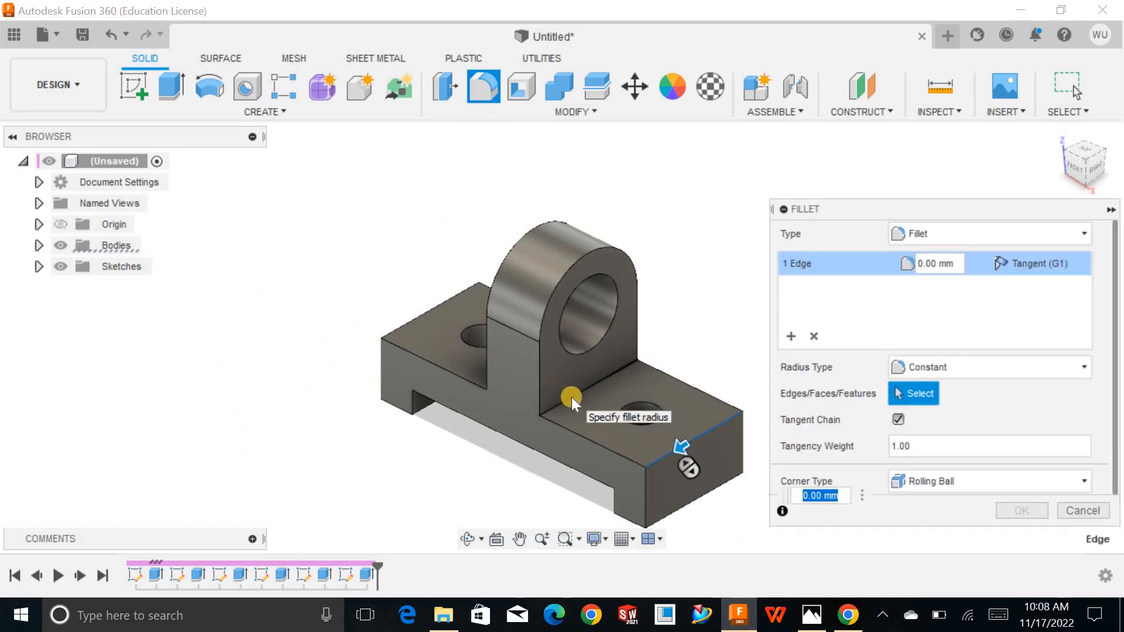
pyautogui.click(571, 397)
pyautogui.keyDown('shift'); pyautogui.moveTo(531, 393); pyautogui.dragTo(564, 429, button='middle'); pyautogui.keyUp('shift')
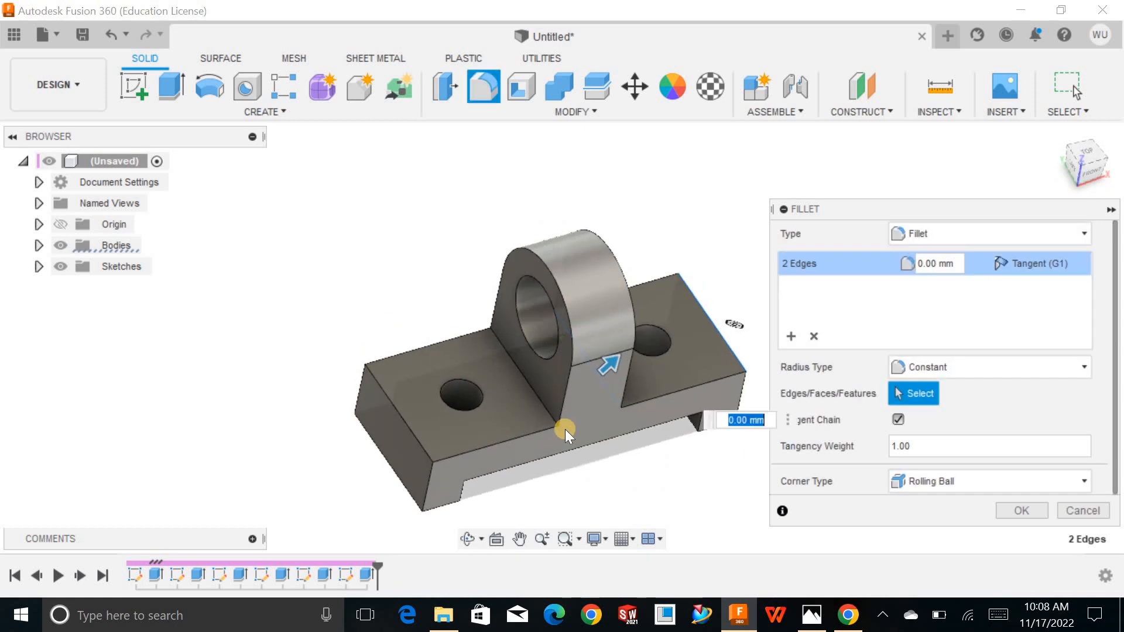
pyautogui.click(541, 402)
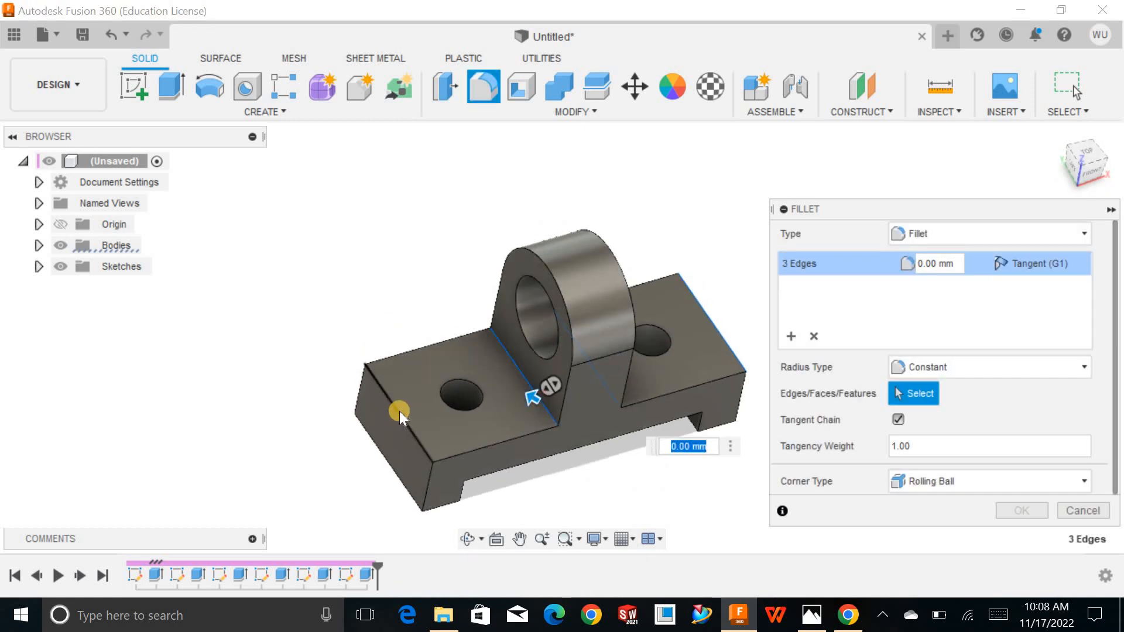
pyautogui.click(397, 413)
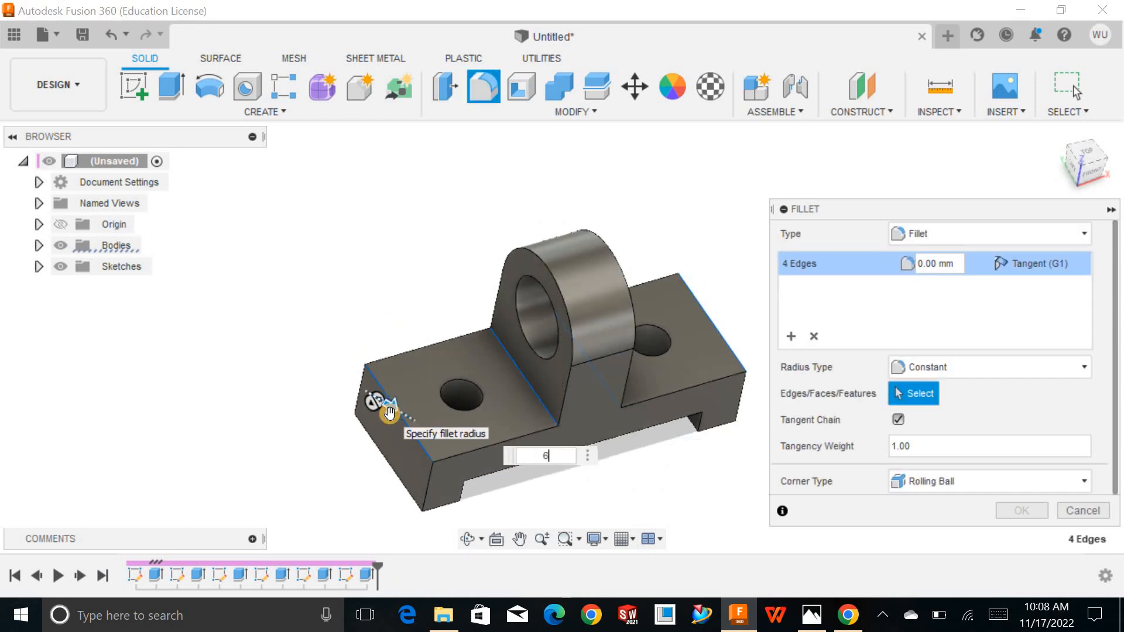
pyautogui.write('6')
pyautogui.press('Return')
pyautogui.click(1005, 511)
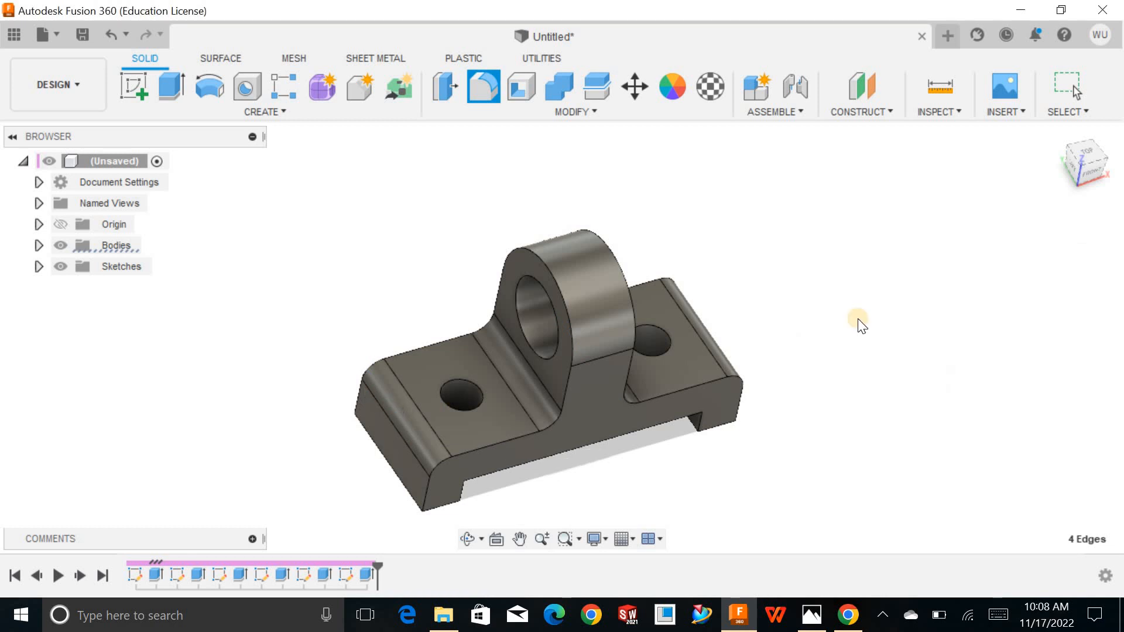
# Step: Apply the Mirror appearance from the favorites to the whole bracket body and return to the home view
pyautogui.keyDown('shift'); pyautogui.moveTo(859, 322); pyautogui.dragTo(690, 191, button='middle'); pyautogui.keyUp('shift')
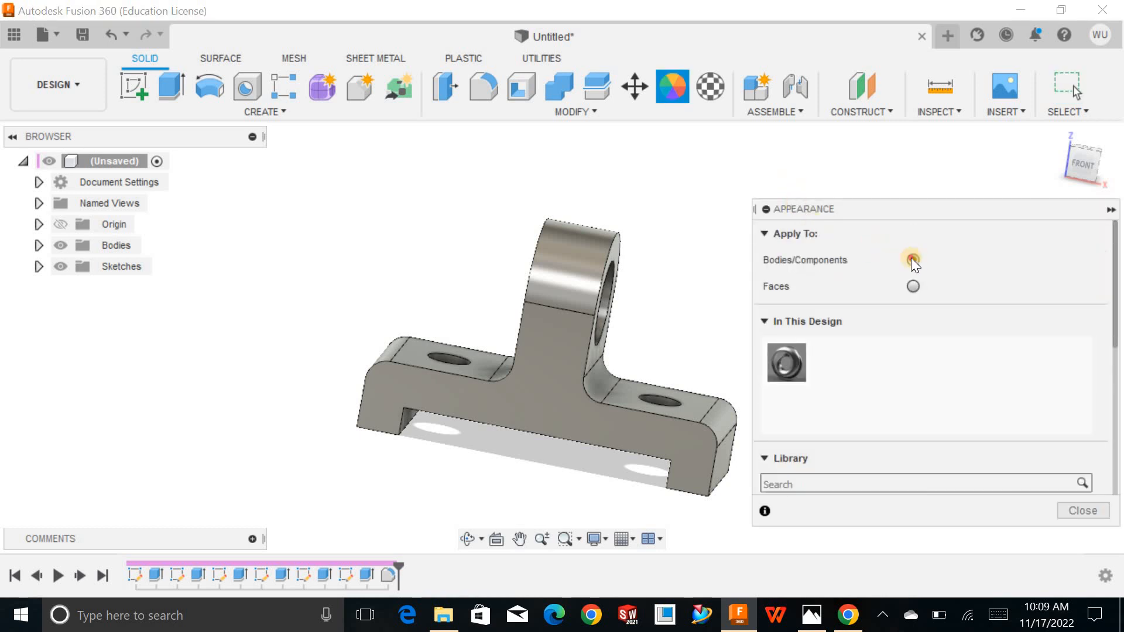
pyautogui.scroll(-5, 891, 304)
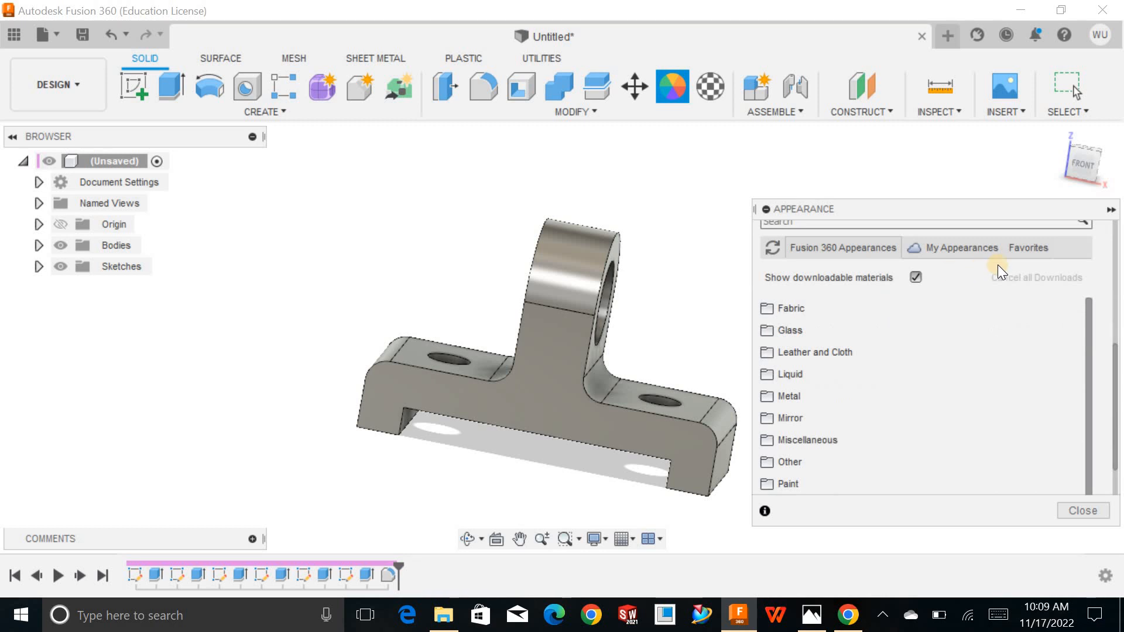
pyautogui.click(1030, 251)
pyautogui.scroll(-2, 976, 319)
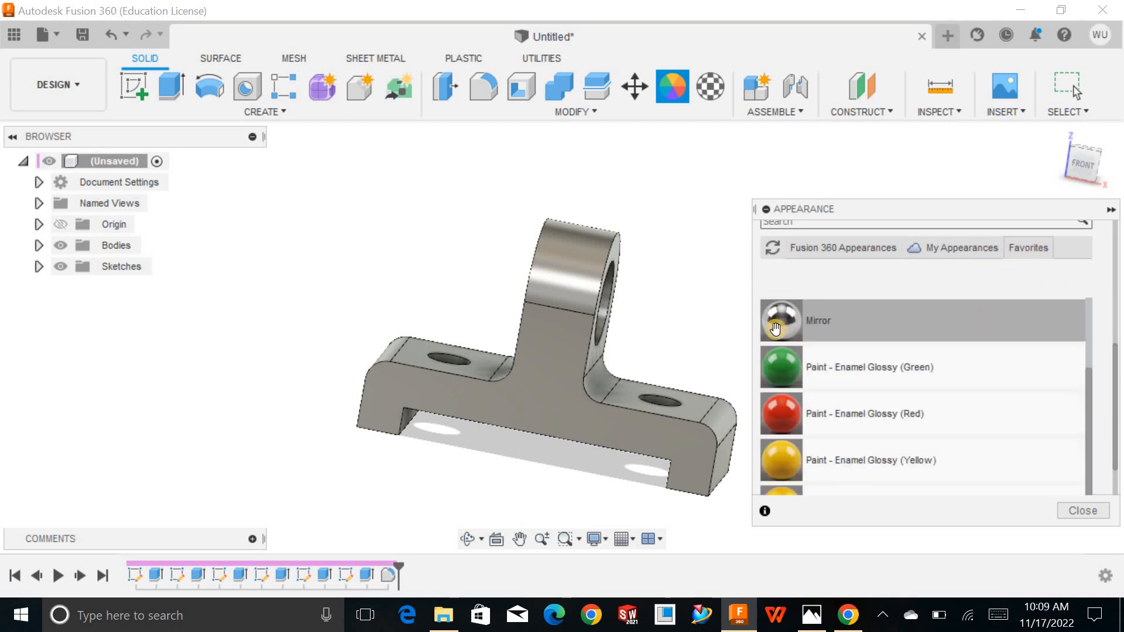
pyautogui.moveTo(775, 329); pyautogui.dragTo(614, 381)
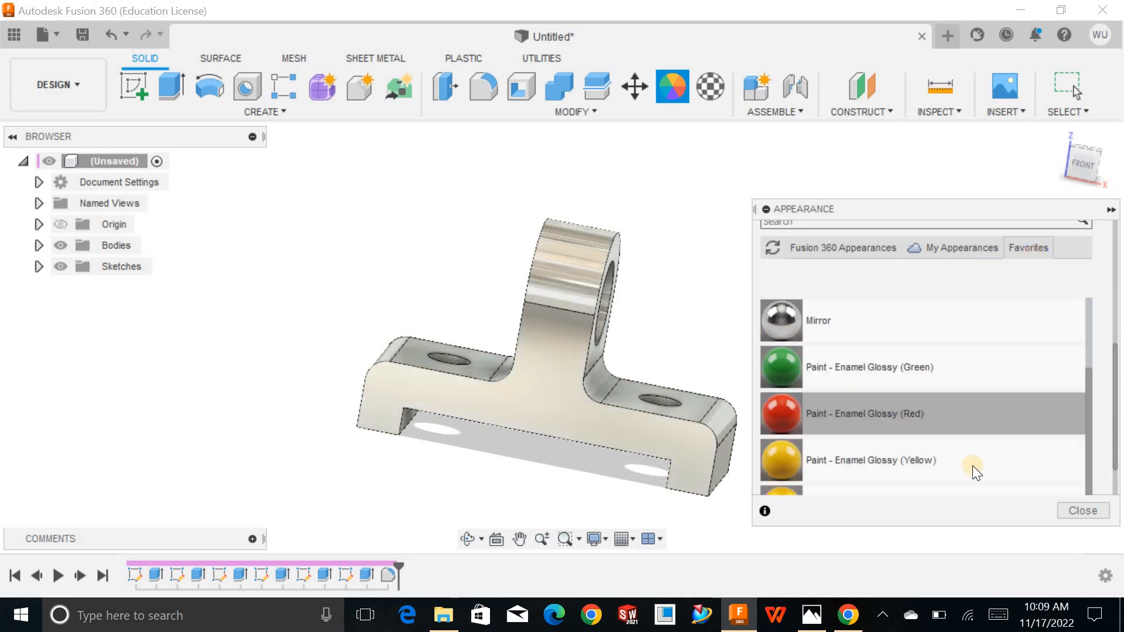
pyautogui.click(1080, 511)
pyautogui.click(1058, 135)
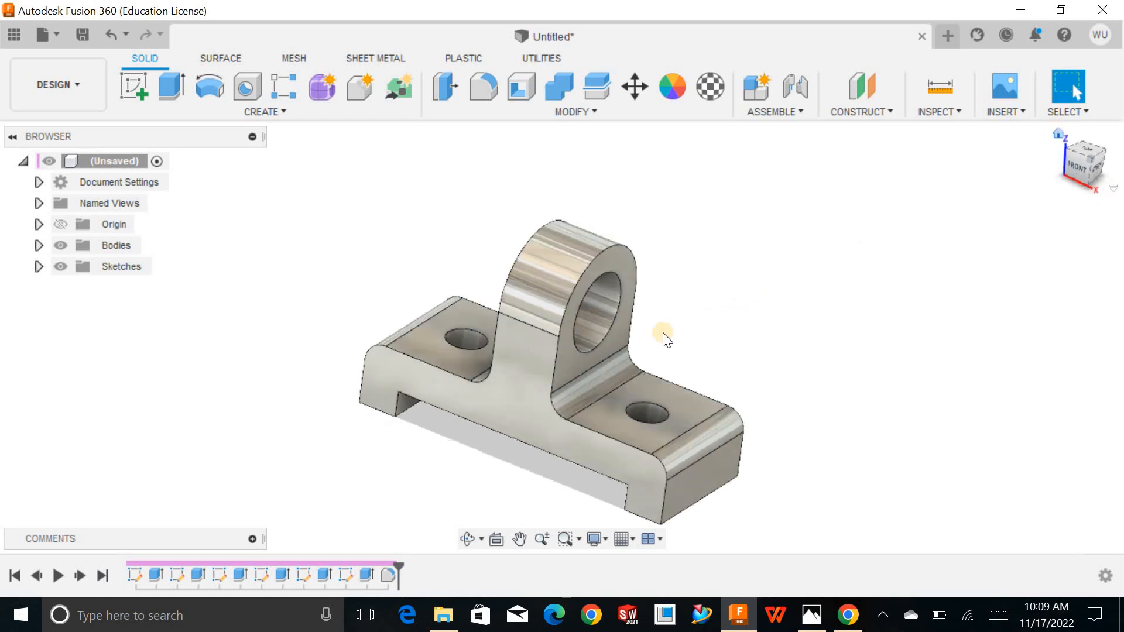
pyautogui.moveTo(663, 333)
pyautogui.keyDown('shift'); pyautogui.mouseDown(button='middle')
pyautogui.moveTo(652, 291)
pyautogui.moveTo(672, 329)
pyautogui.moveTo(664, 264)
pyautogui.moveTo(644, 246)
pyautogui.moveTo(654, 293)
pyautogui.moveTo(673, 301)
pyautogui.moveTo(666, 312)
pyautogui.mouseUp(button='middle'); pyautogui.keyUp('shift')
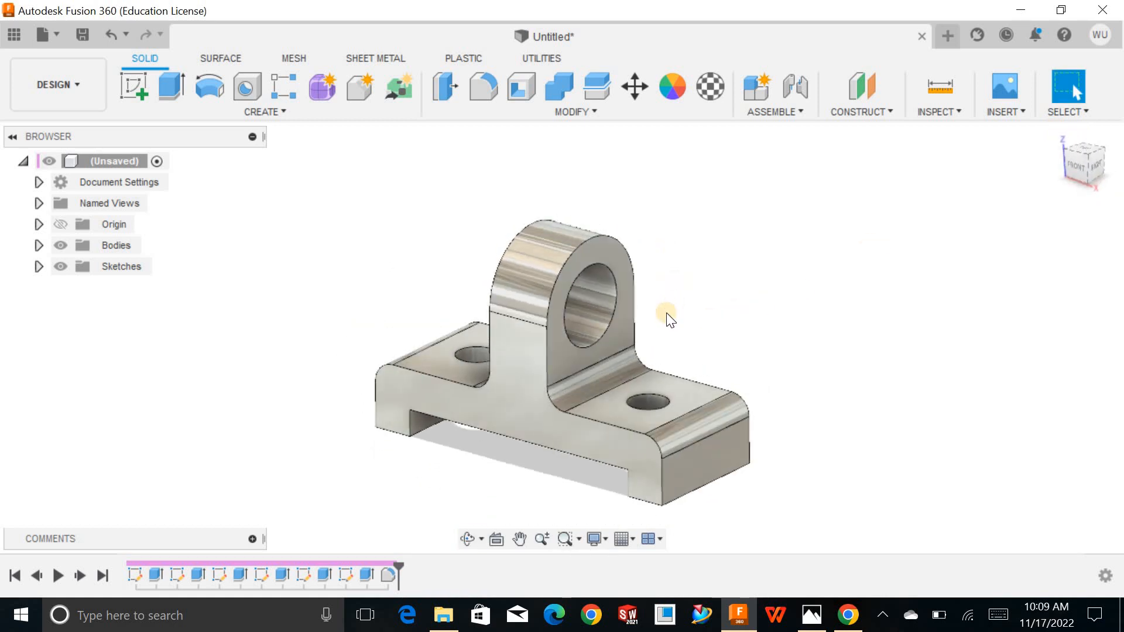